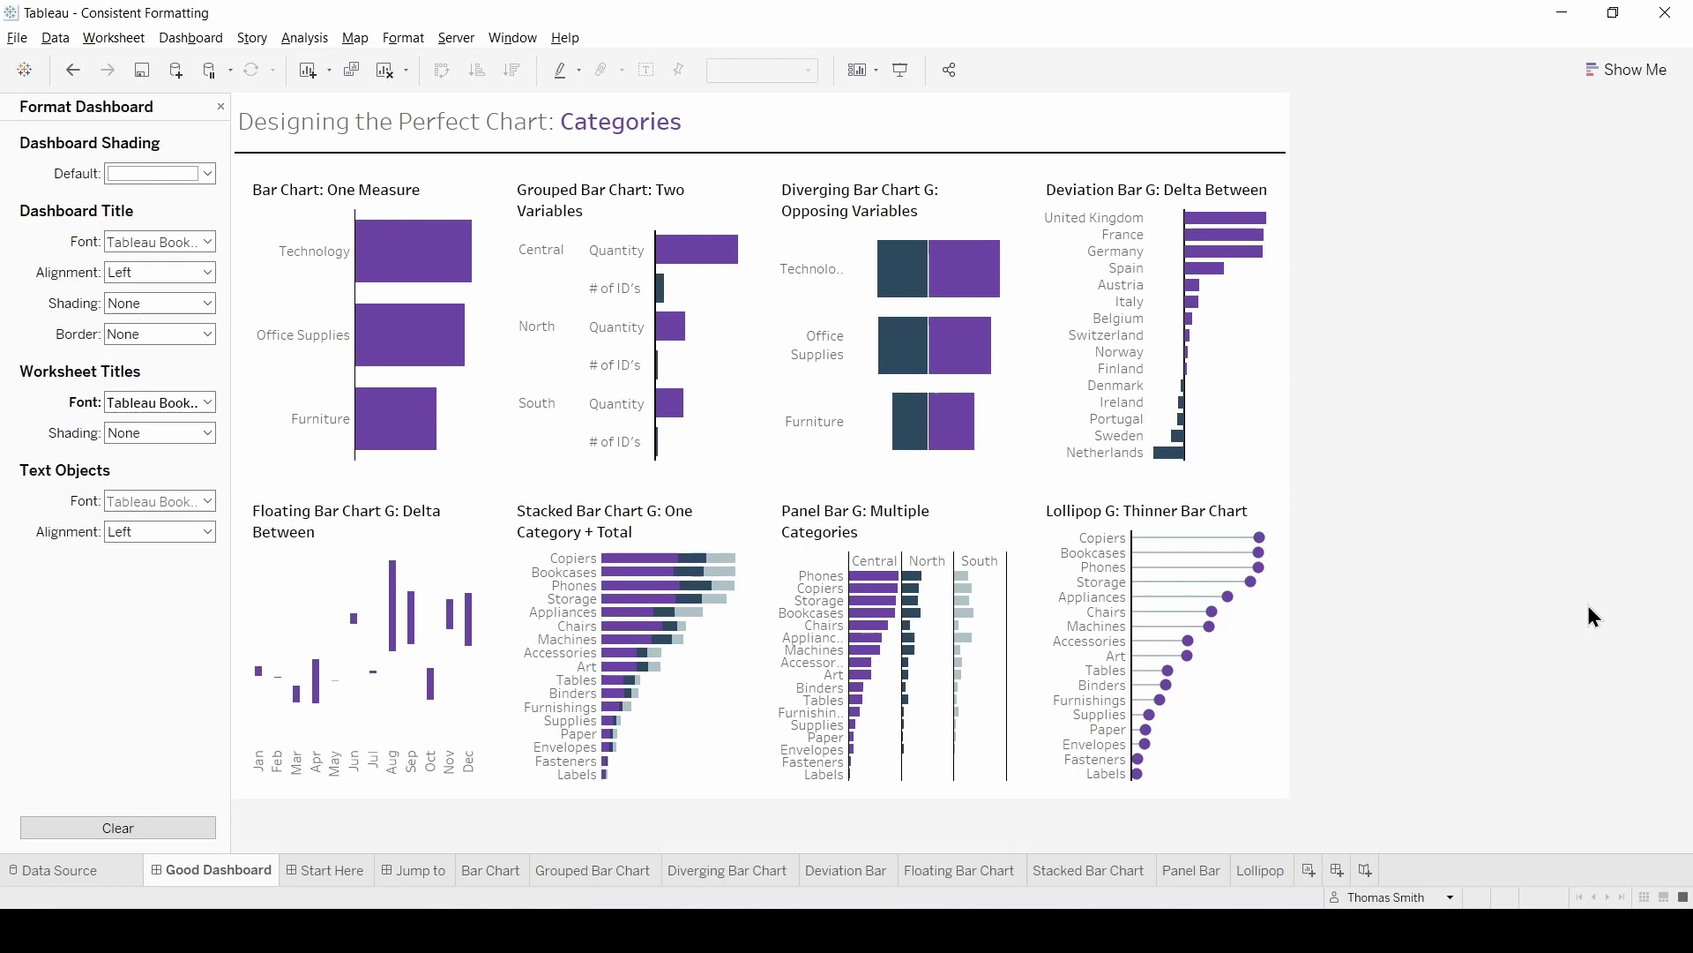
Show the Start Here dashboard's 1,200×800 layout settings instead of the Format Dashboard pane.
{"action": "left_click", "coordinate": [314, 871]}
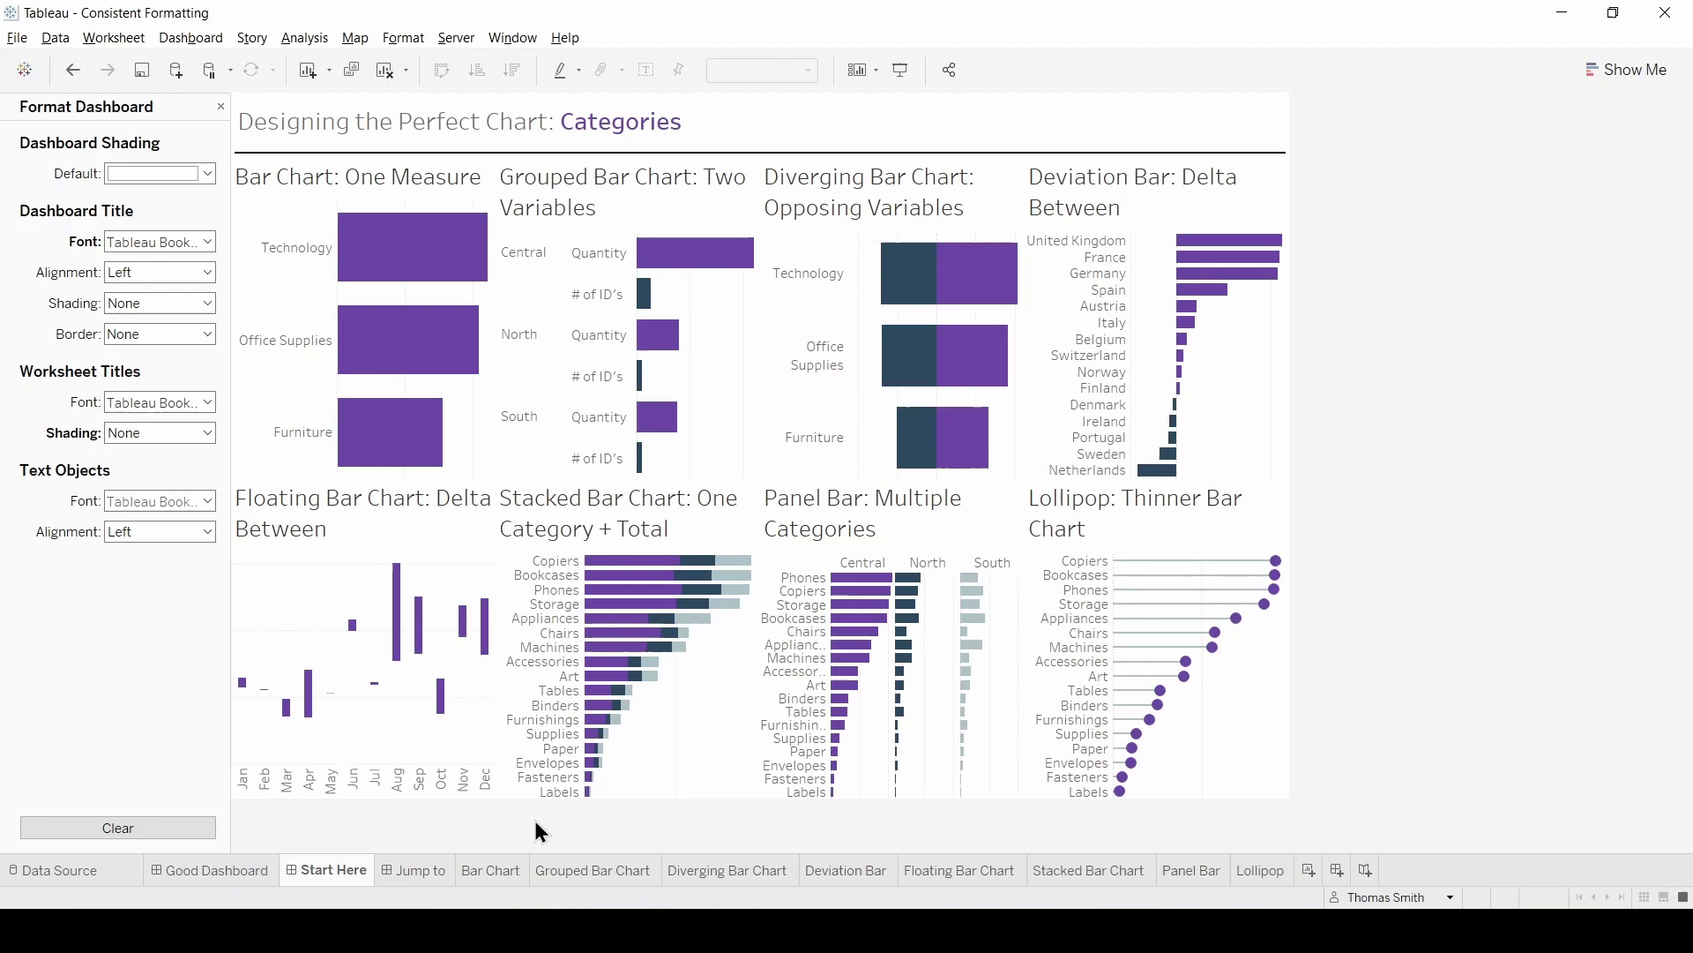
{"action": "left_click", "coordinate": [459, 816]}
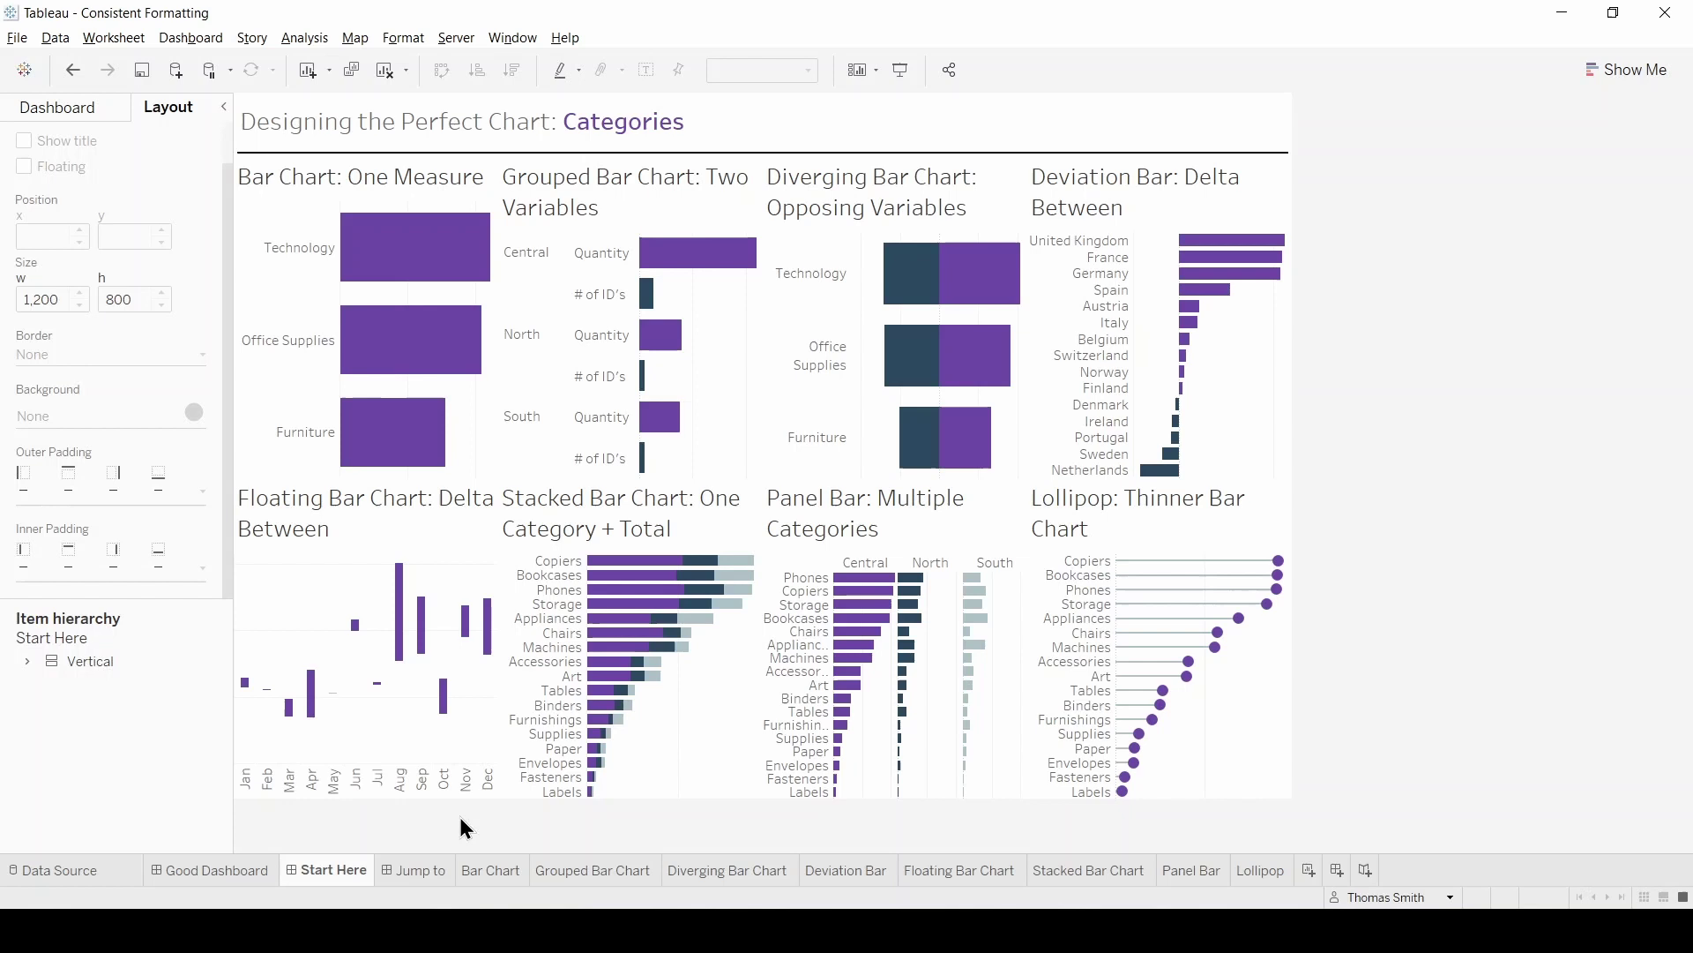
On the Bar Chart worksheet, open Format Workbook to view the workbook-wide fonts and lines.
{"action": "left_click", "coordinate": [490, 869]}
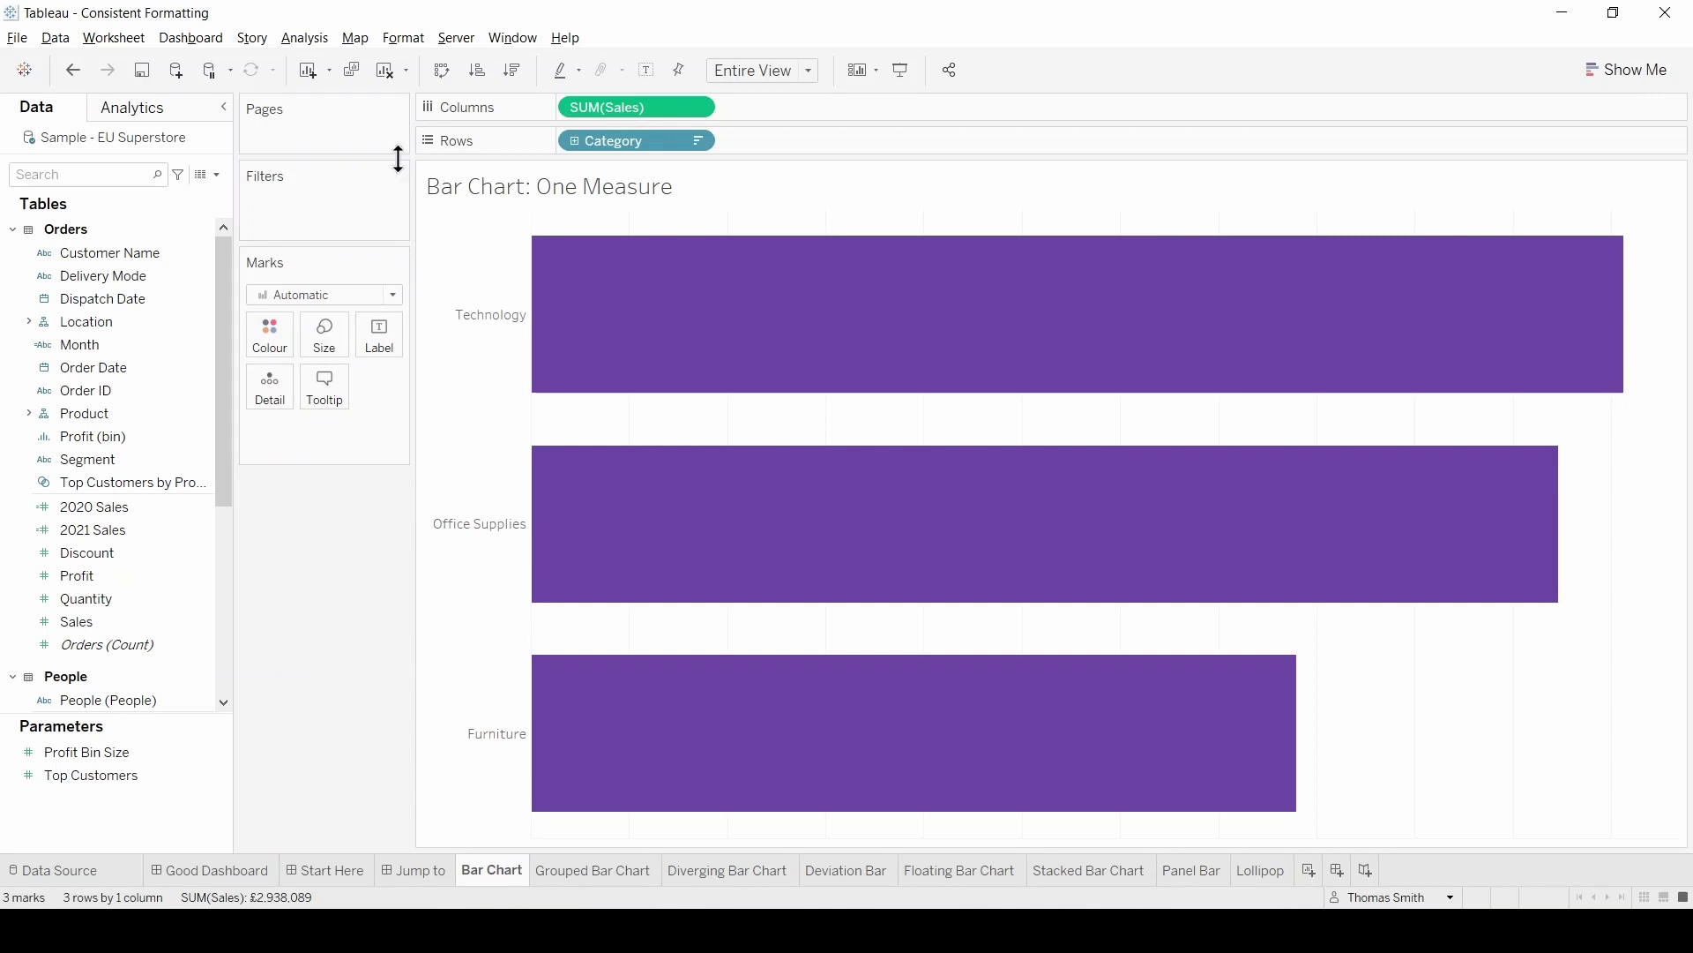
{"action": "left_click", "coordinate": [413, 38]}
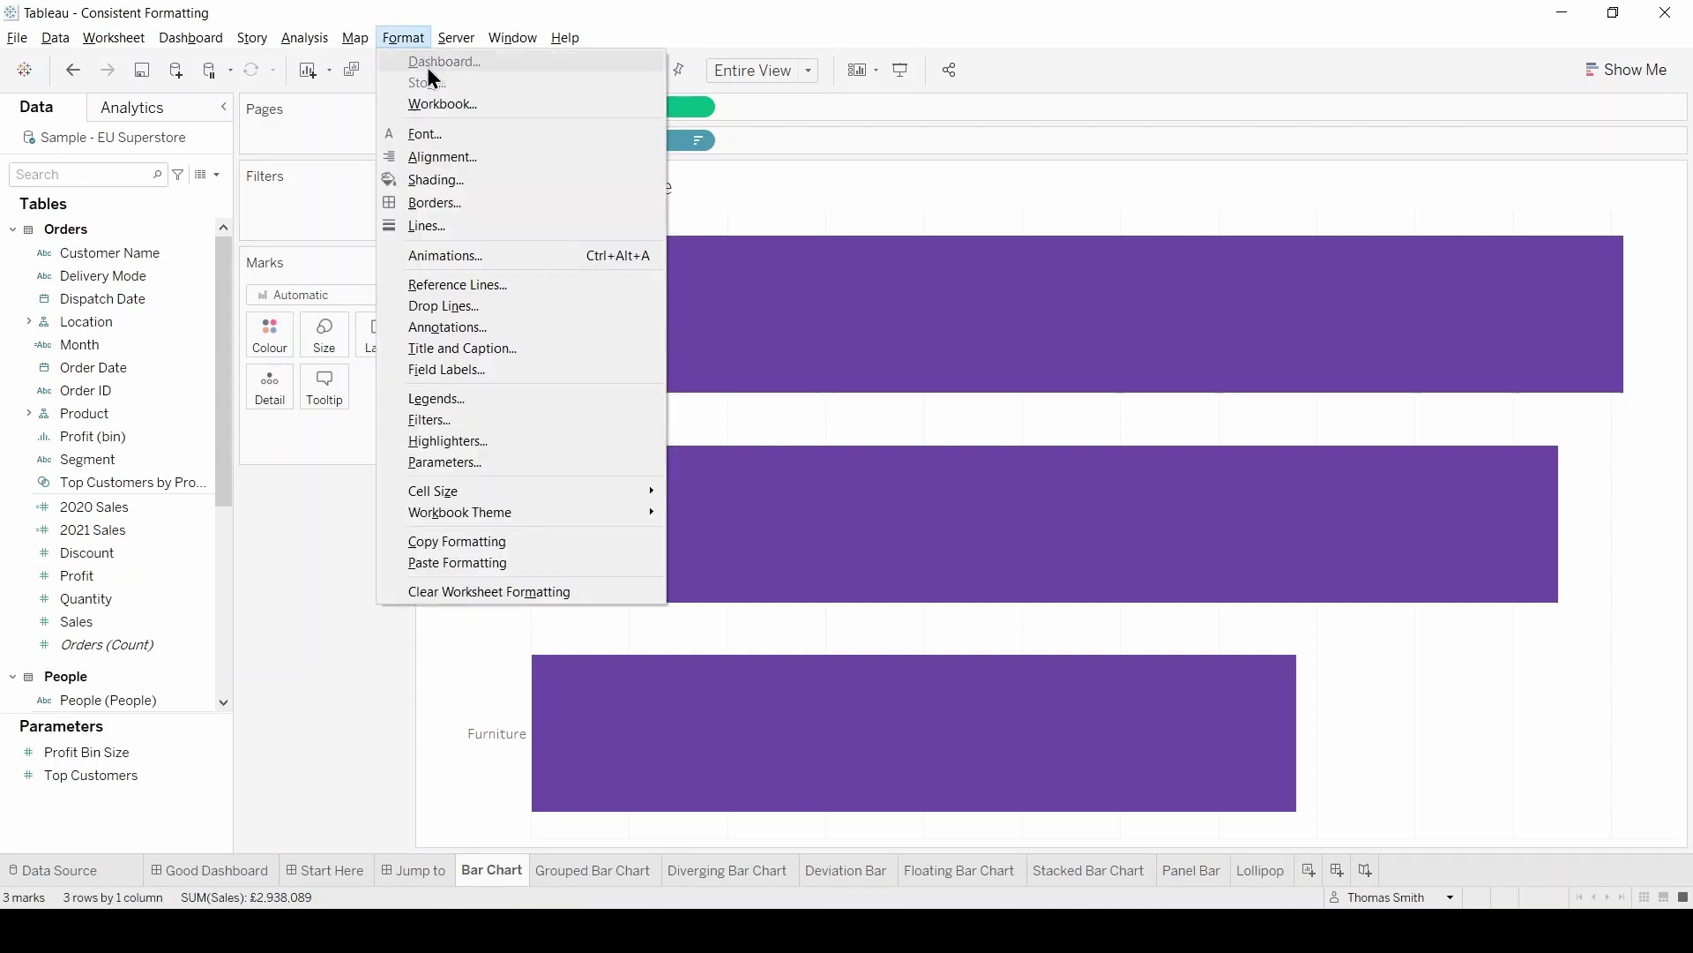
{"action": "left_click", "coordinate": [441, 105]}
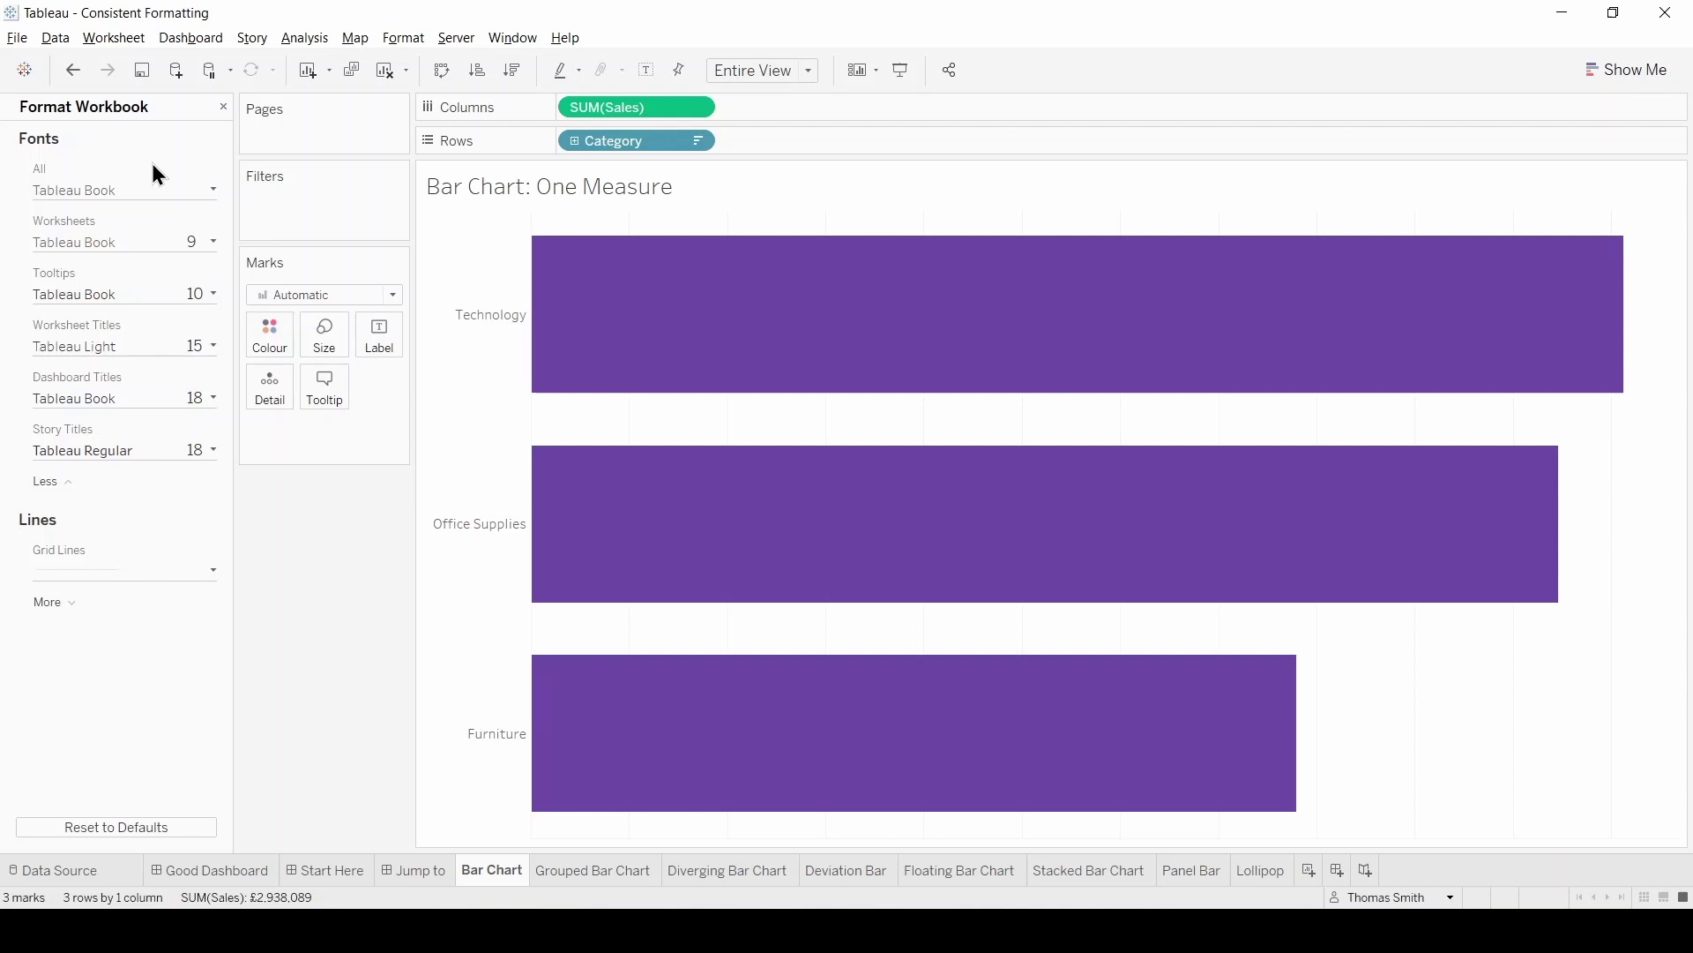
Go back to the Start Here dashboard and open its Format Dashboard pane.
{"action": "left_click", "coordinate": [350, 873]}
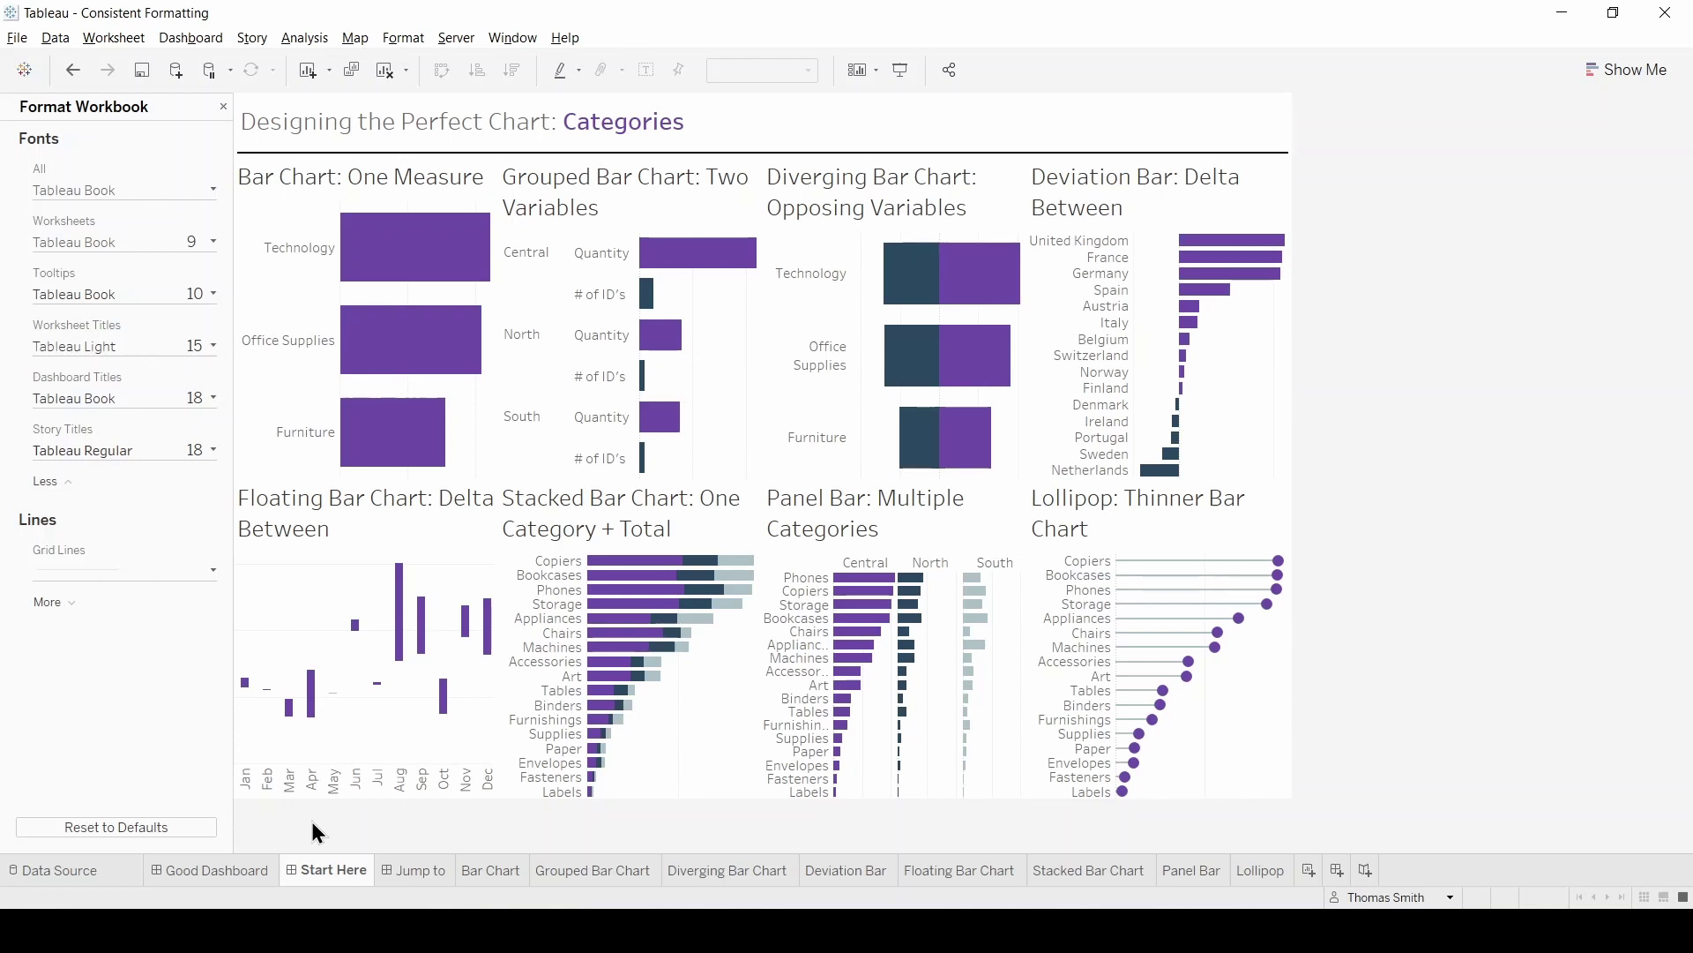
{"action": "left_click", "coordinate": [401, 38]}
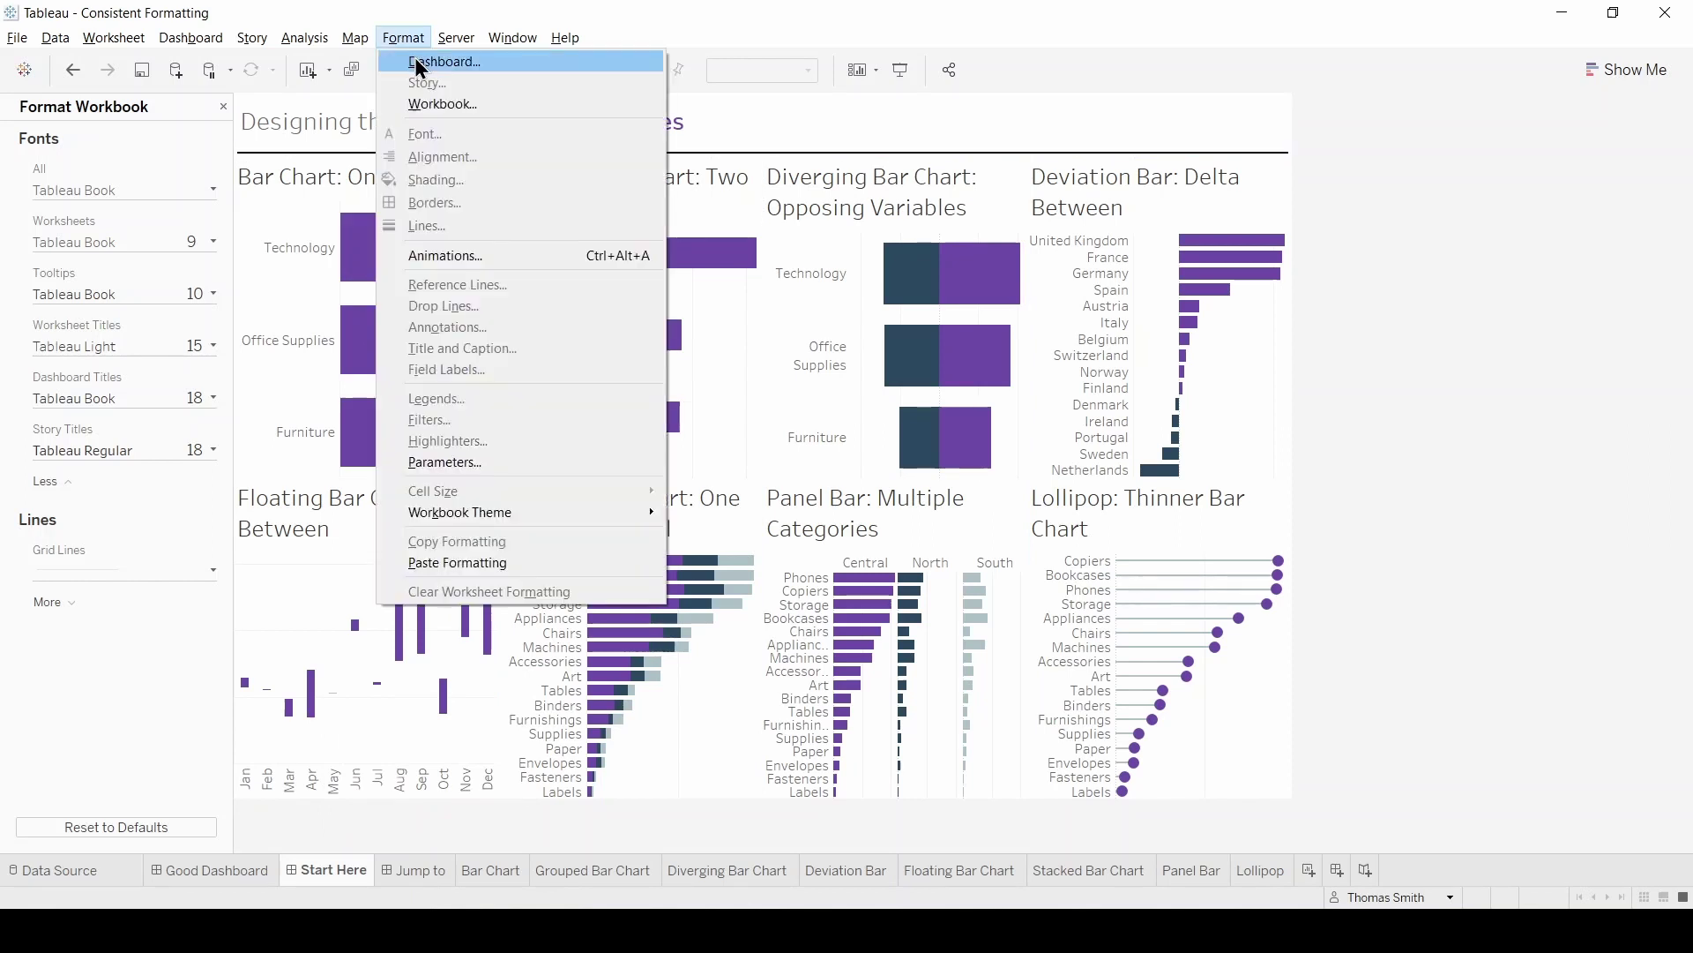
{"action": "left_click", "coordinate": [420, 62]}
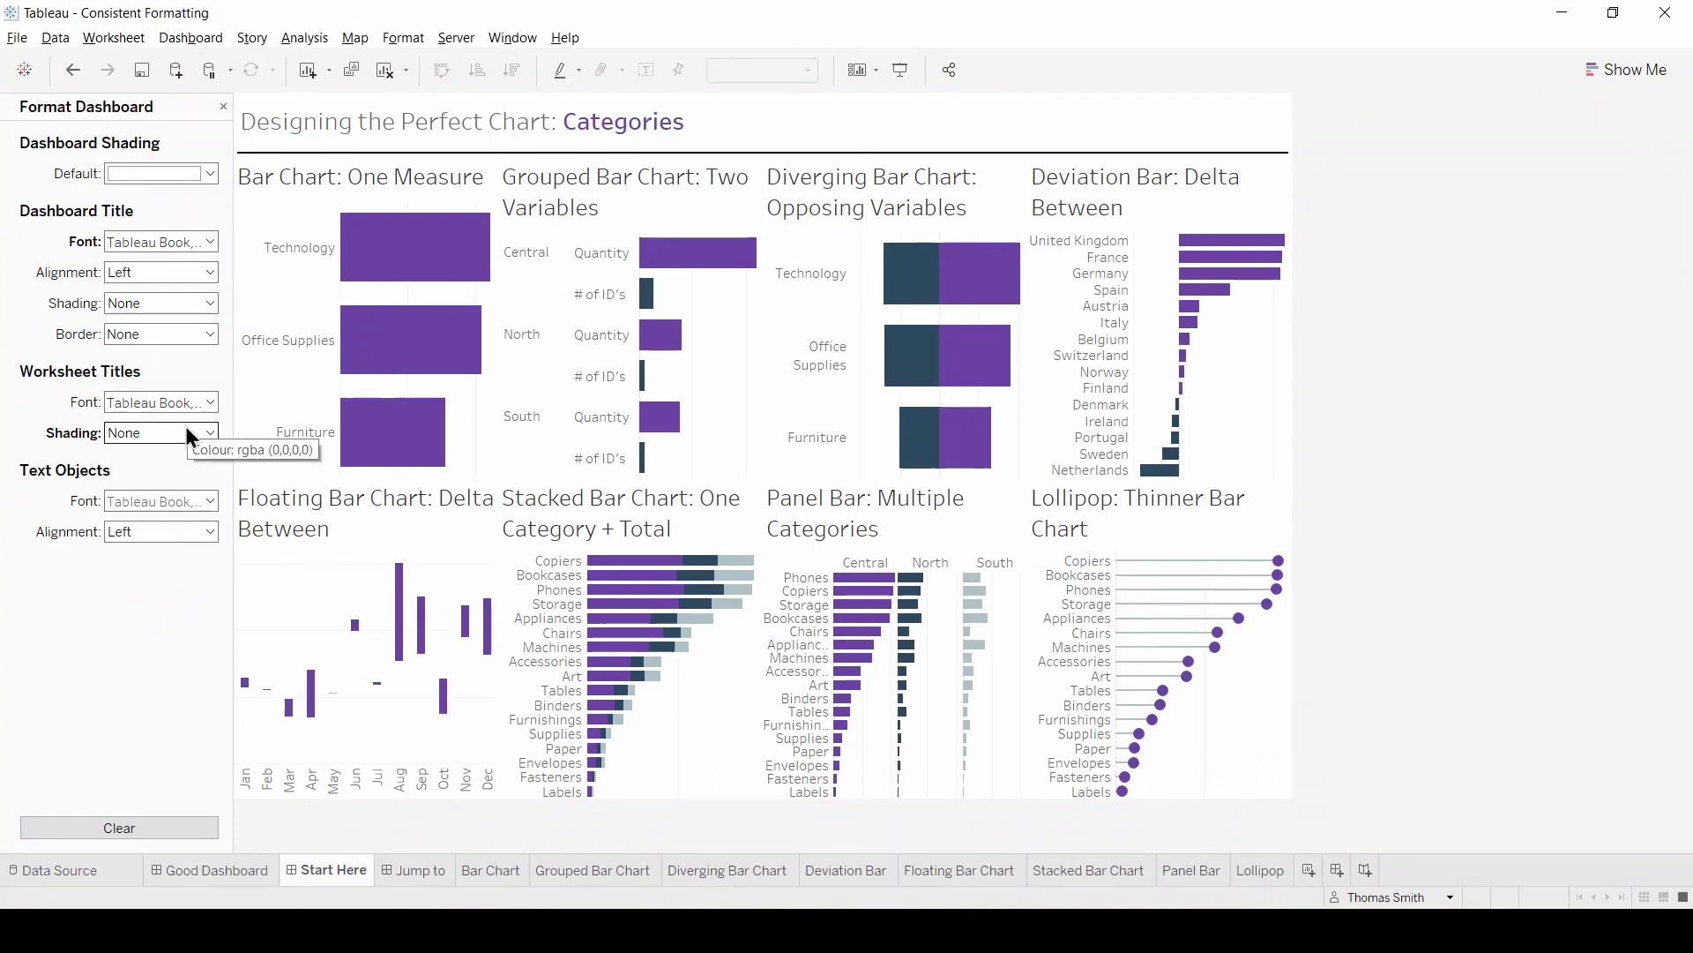
Set the Start Here worksheet titles to bold, 12-point Tableau Book.
{"action": "left_click", "coordinate": [210, 402]}
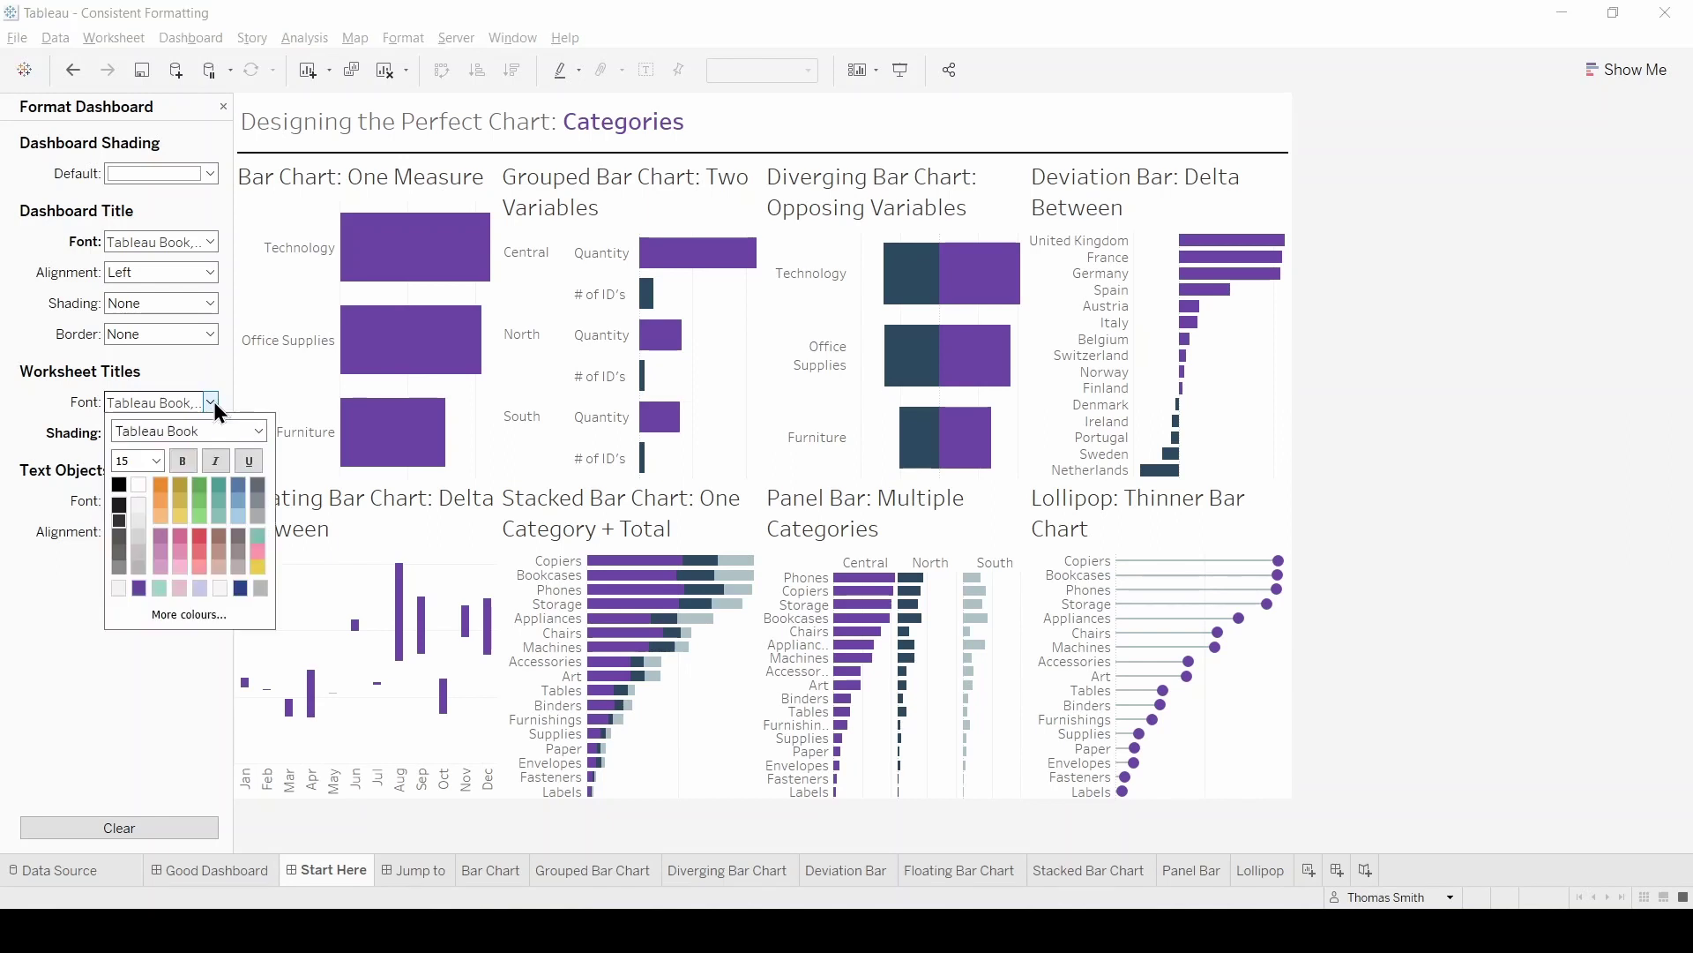
{"action": "left_click", "coordinate": [157, 462]}
{"action": "left_click", "coordinate": [146, 534]}
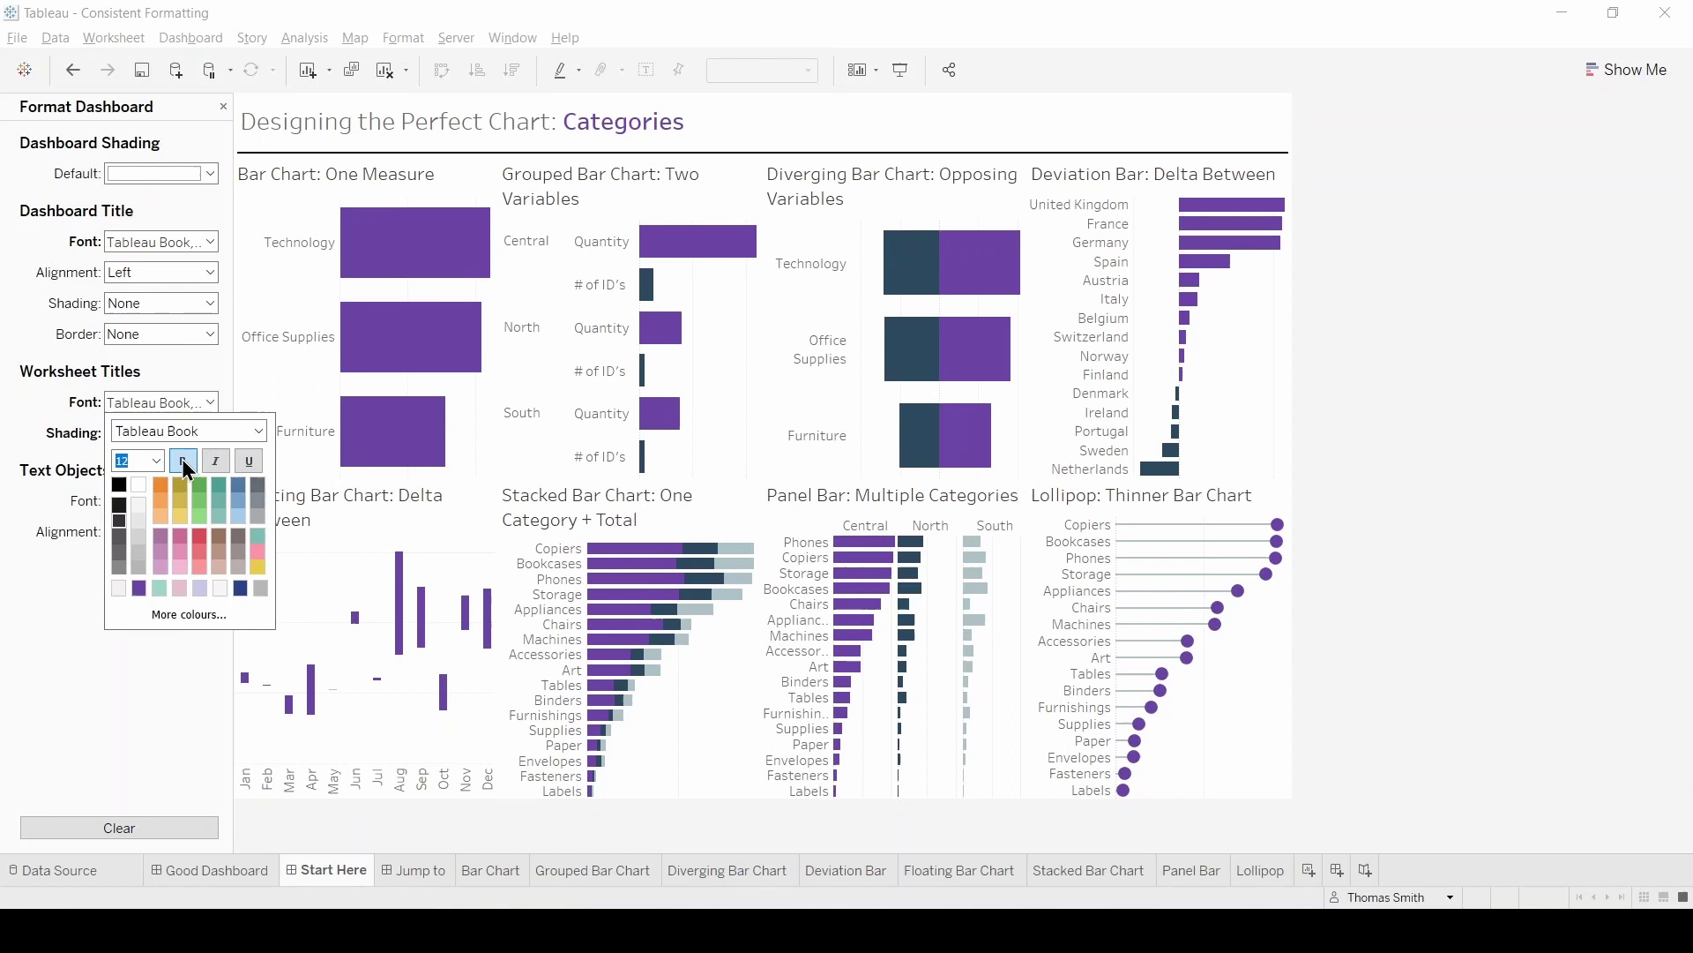
{"action": "left_click", "coordinate": [181, 458]}
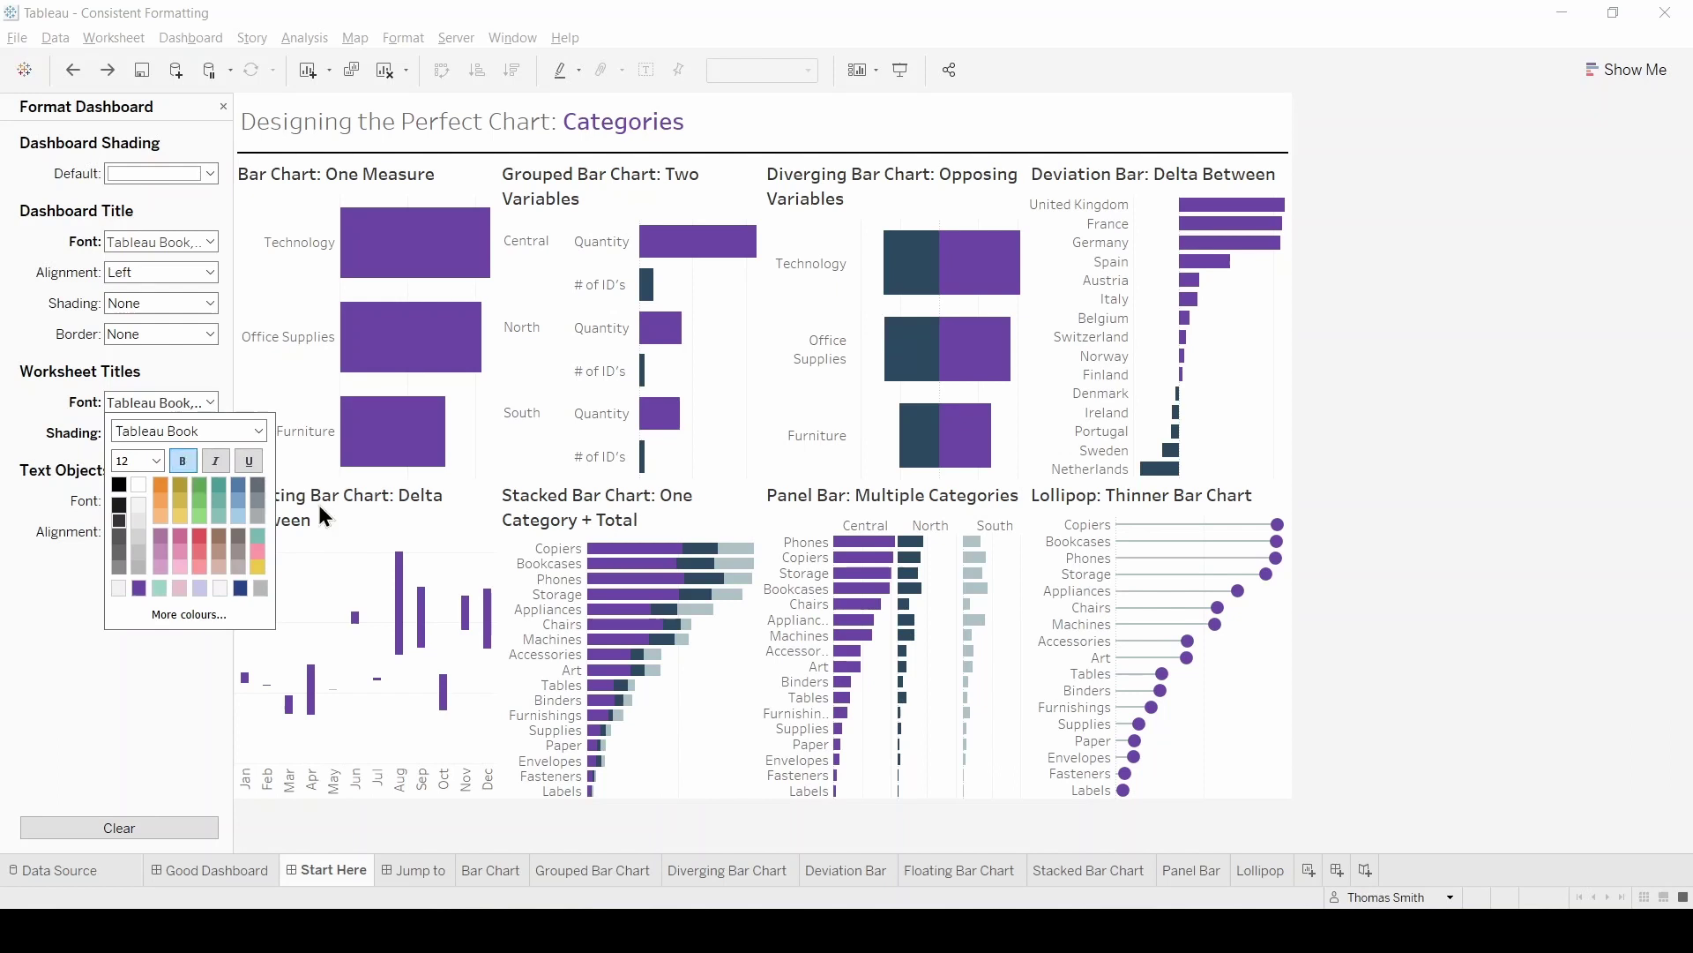
{"action": "left_click", "coordinate": [1436, 400]}
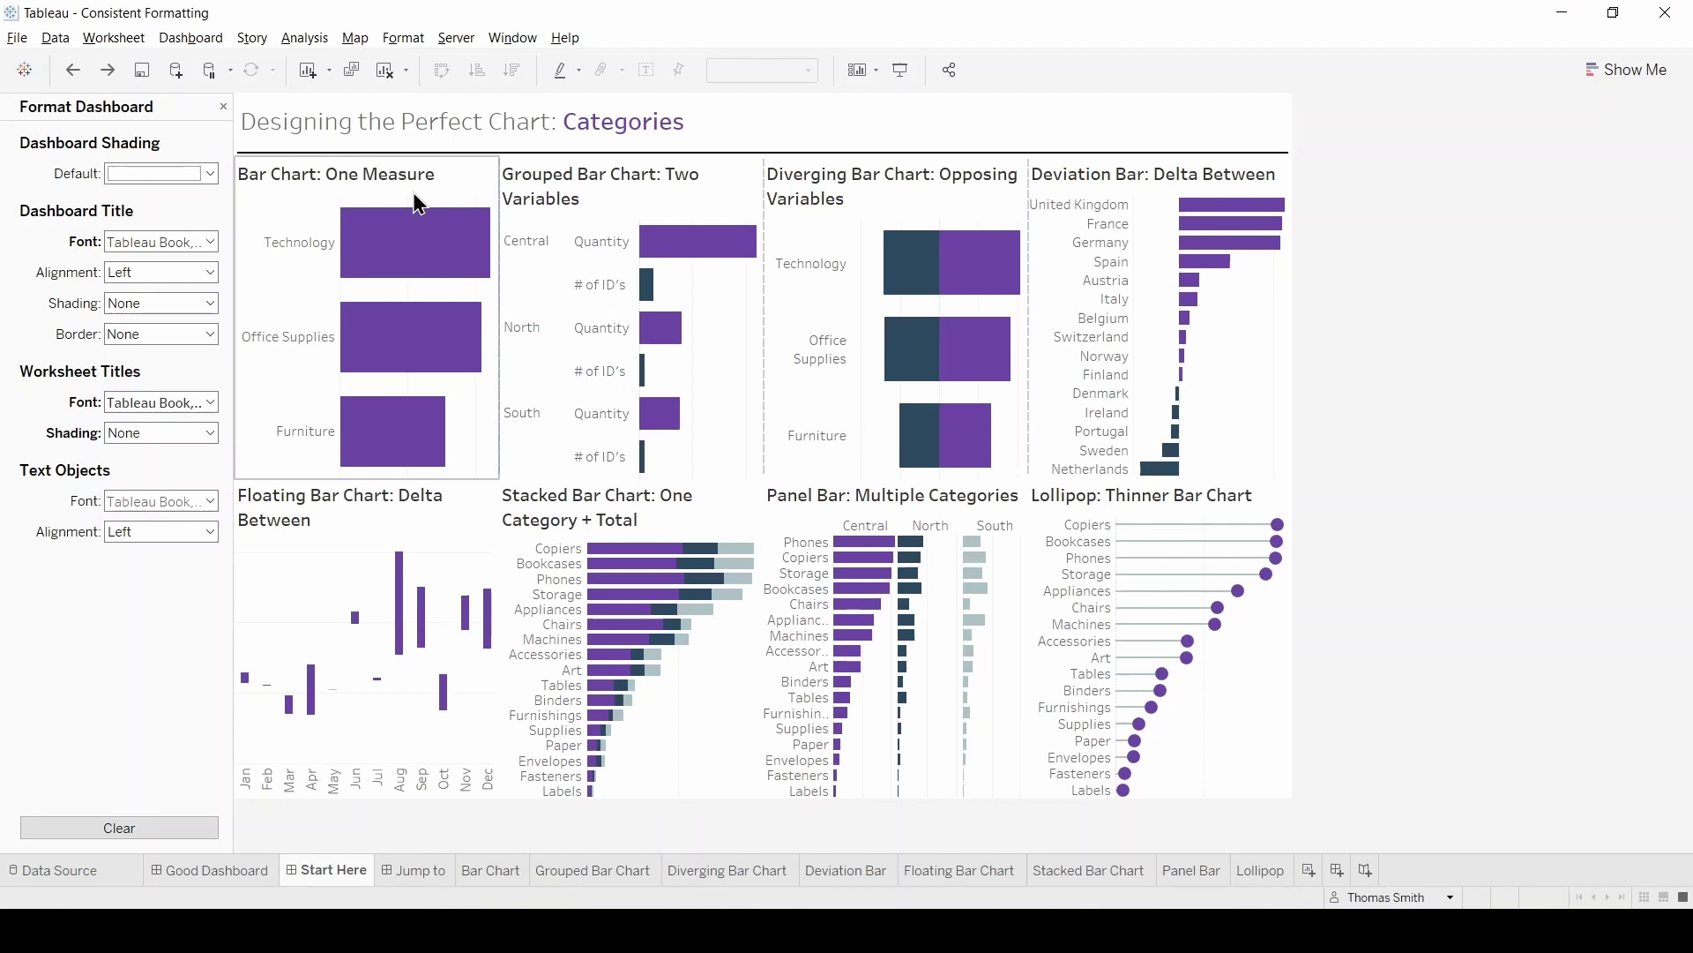
Give the Bar Chart zone 20-pixel outer padding on all sides.
{"action": "left_click", "coordinate": [391, 178]}
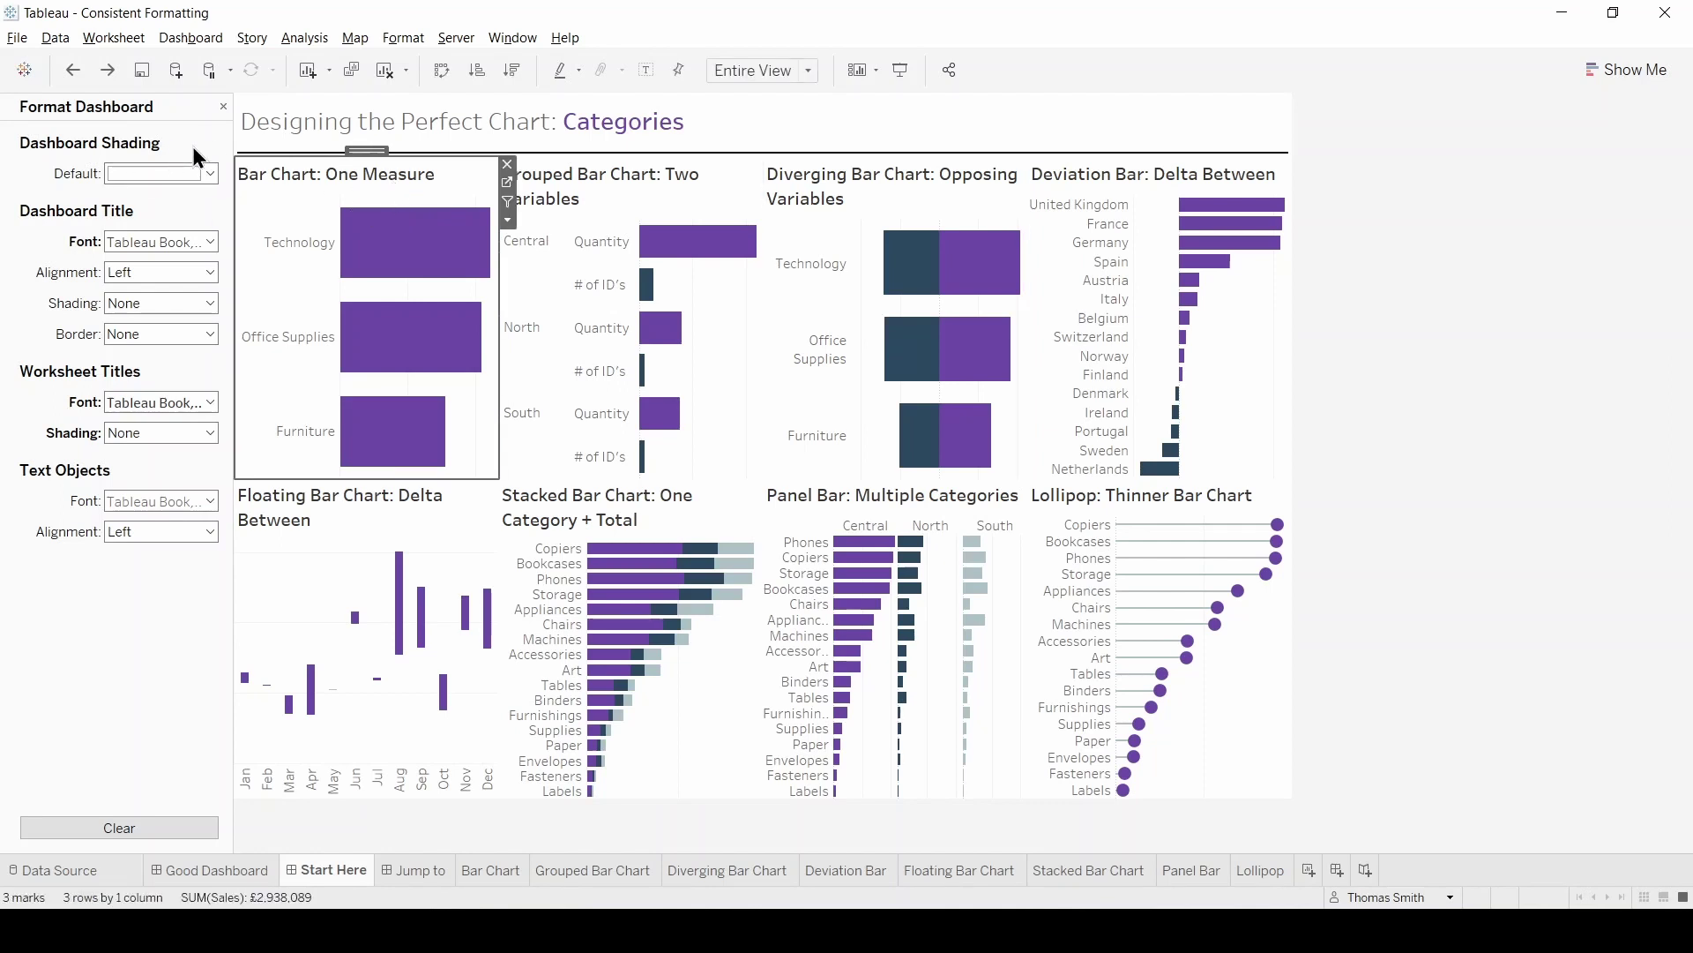
{"action": "left_click", "coordinate": [224, 107]}
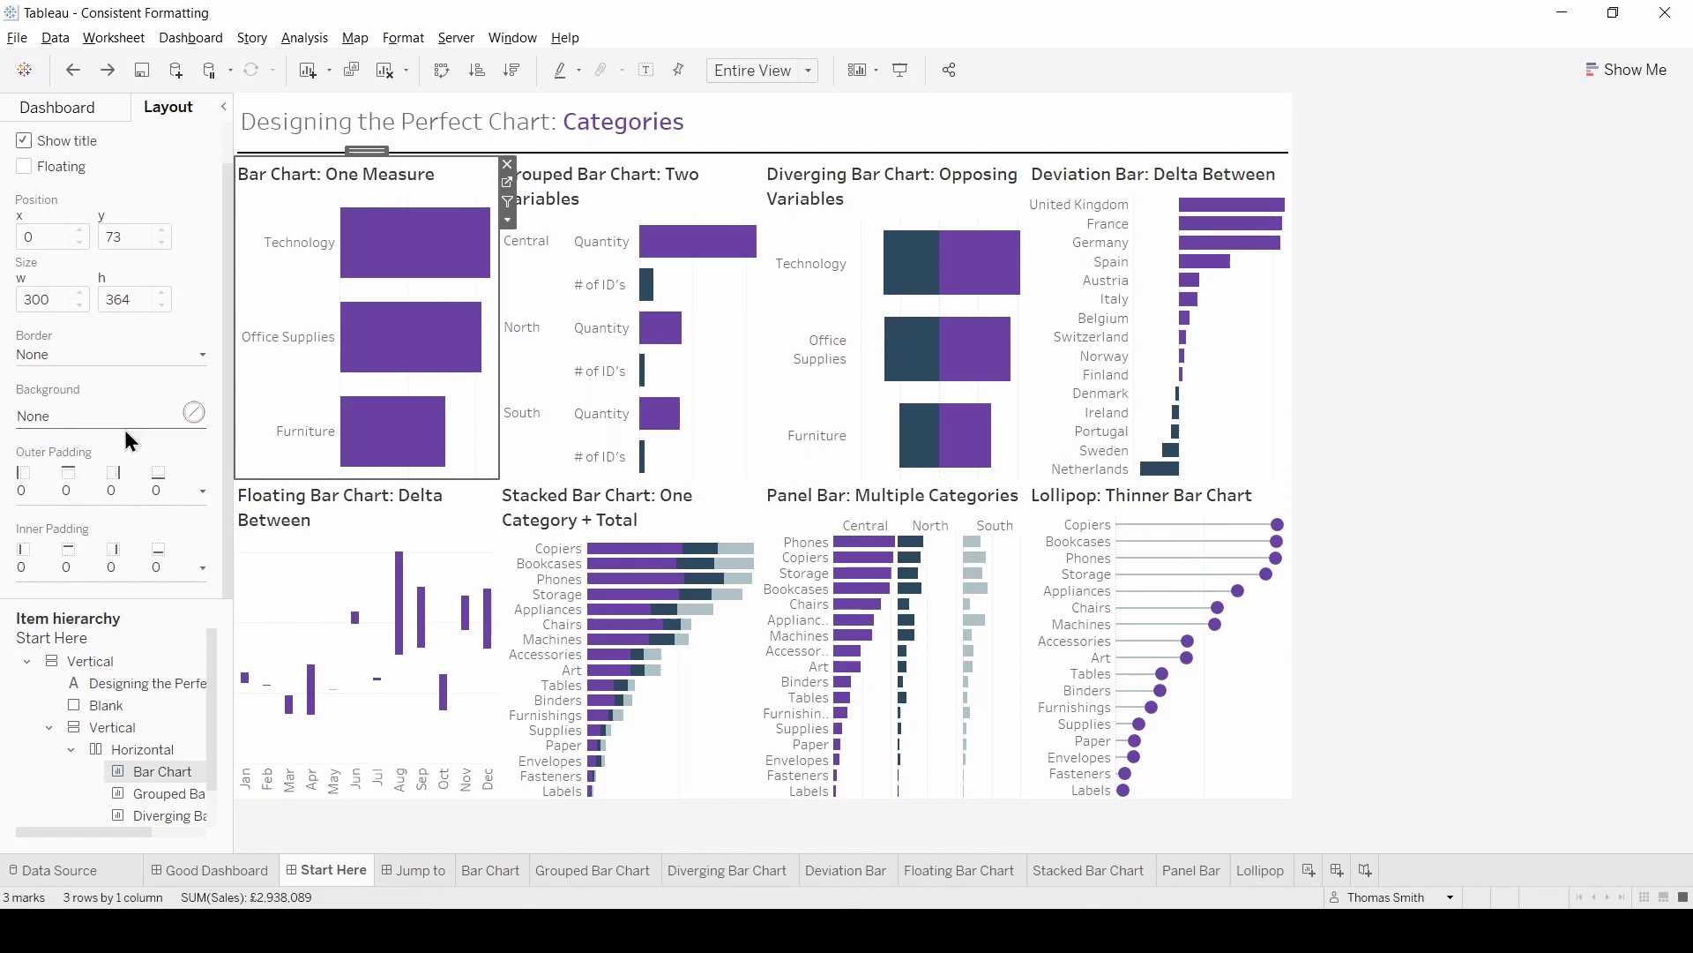
{"action": "left_click", "coordinate": [120, 500]}
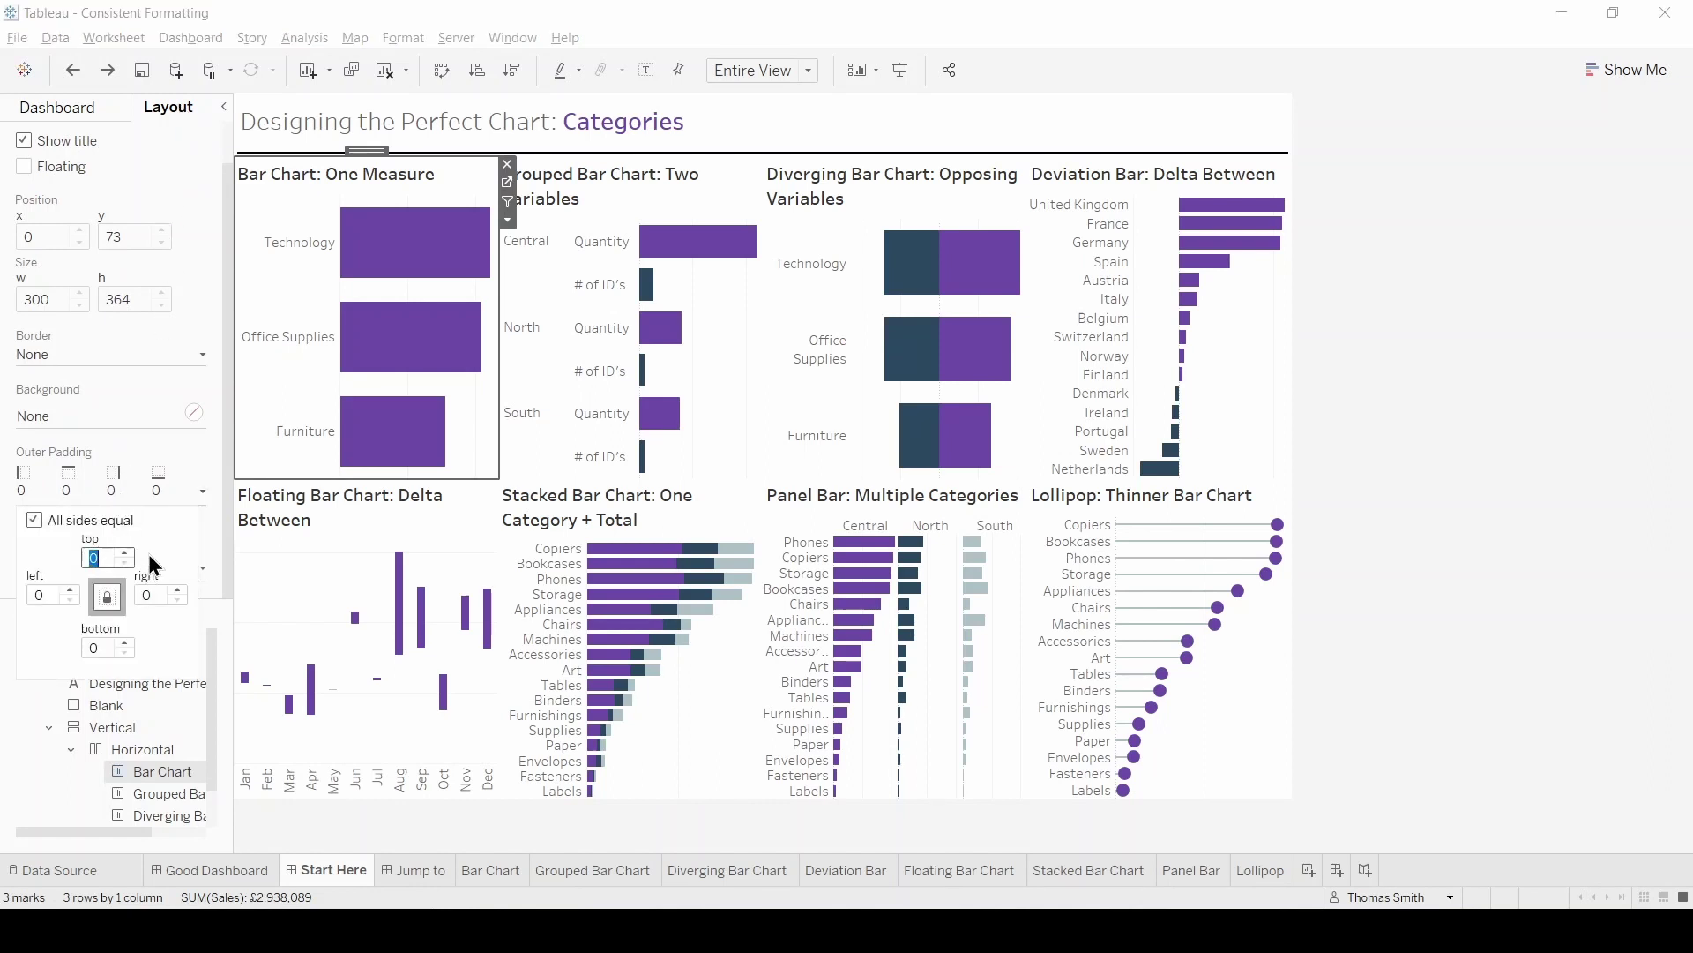
{"action": "type", "text": "20"}
{"action": "key", "text": "Return"}
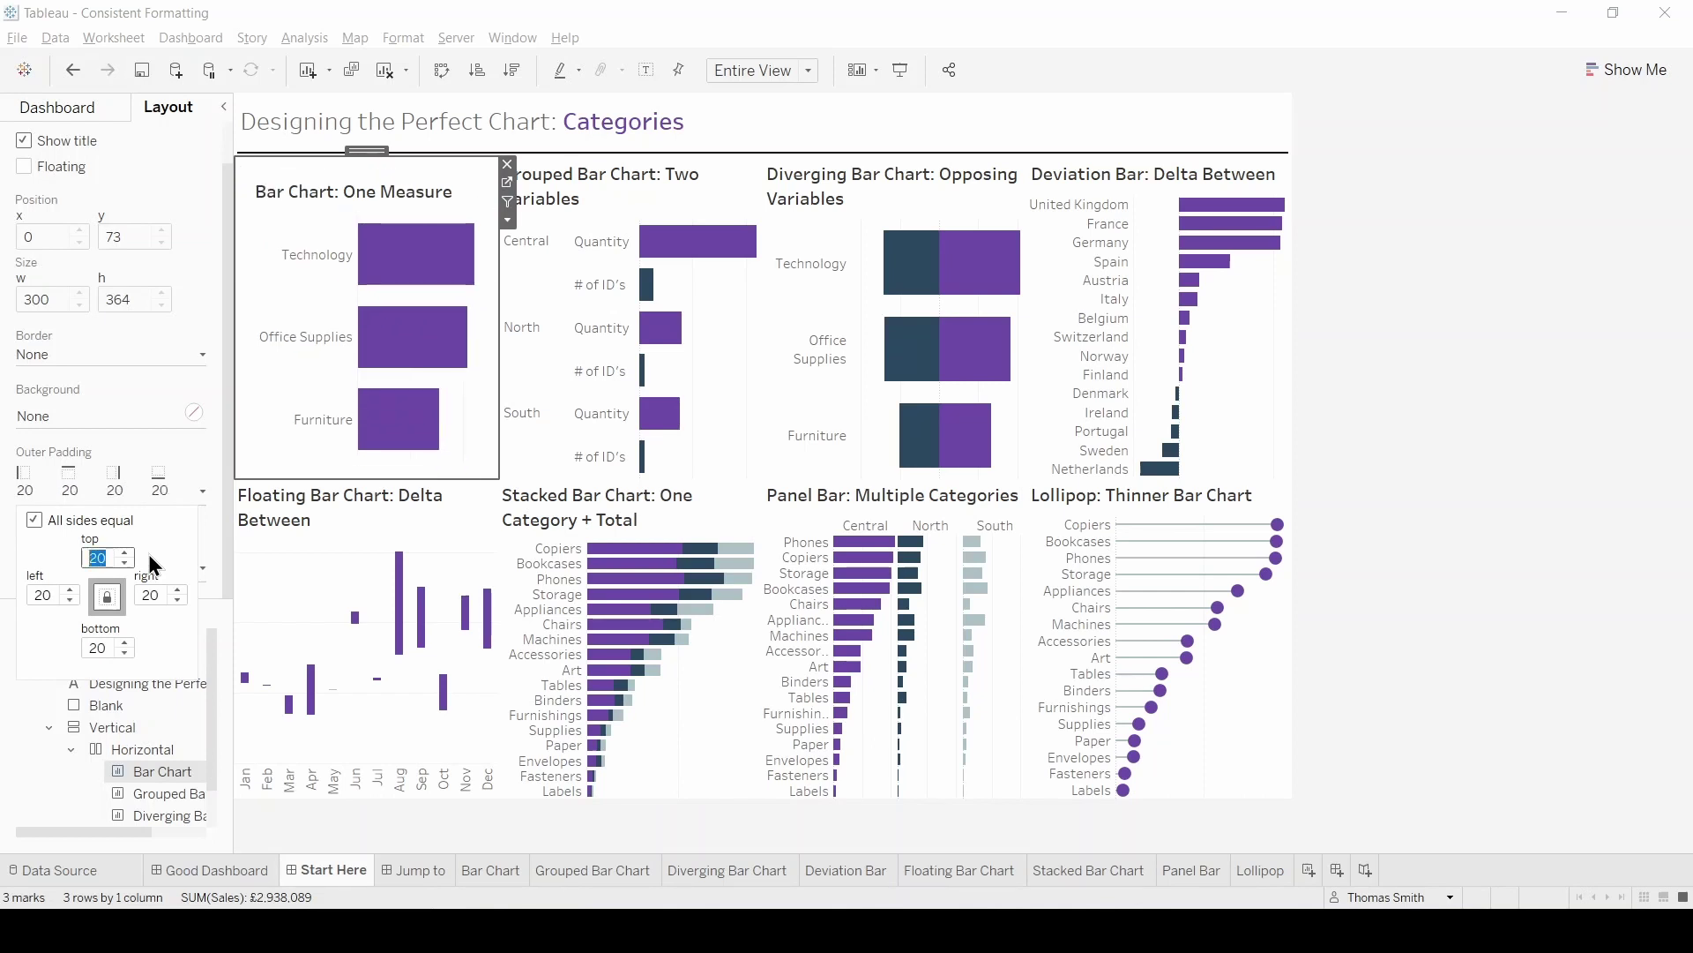
Deselect the zone, compare with the Jump to dashboard, then open the Bar Chart worksheet.
{"action": "left_click", "coordinate": [1500, 483]}
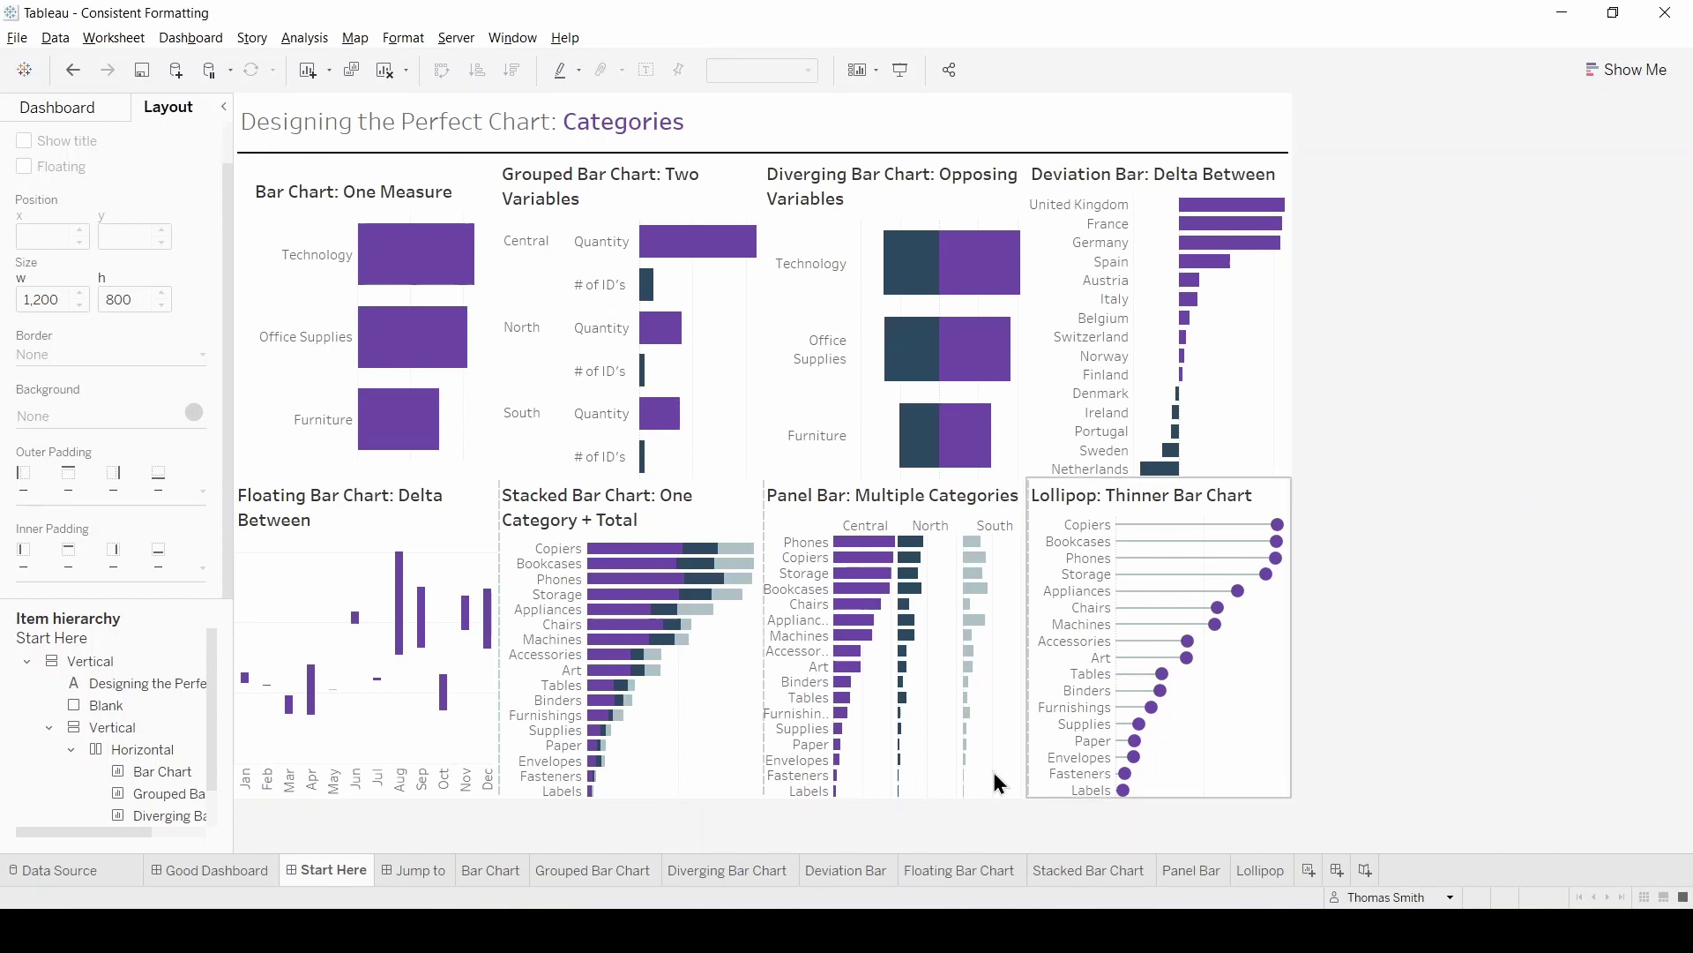
{"action": "left_click", "coordinate": [432, 870]}
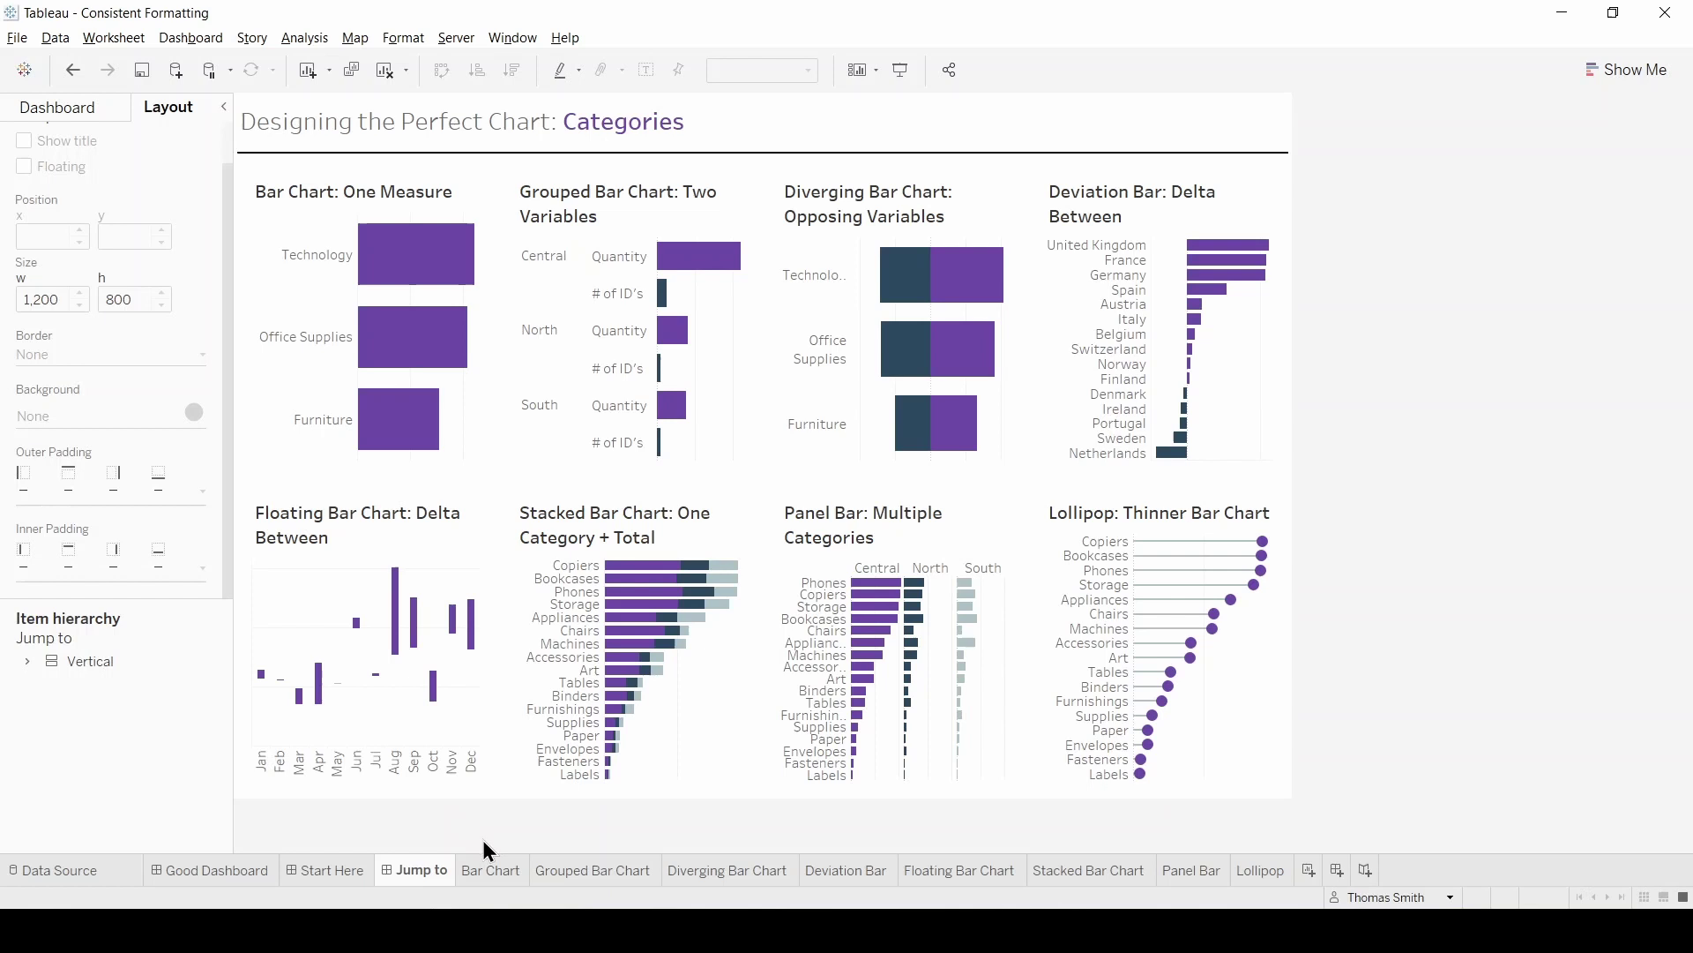
{"action": "left_click", "coordinate": [491, 866]}
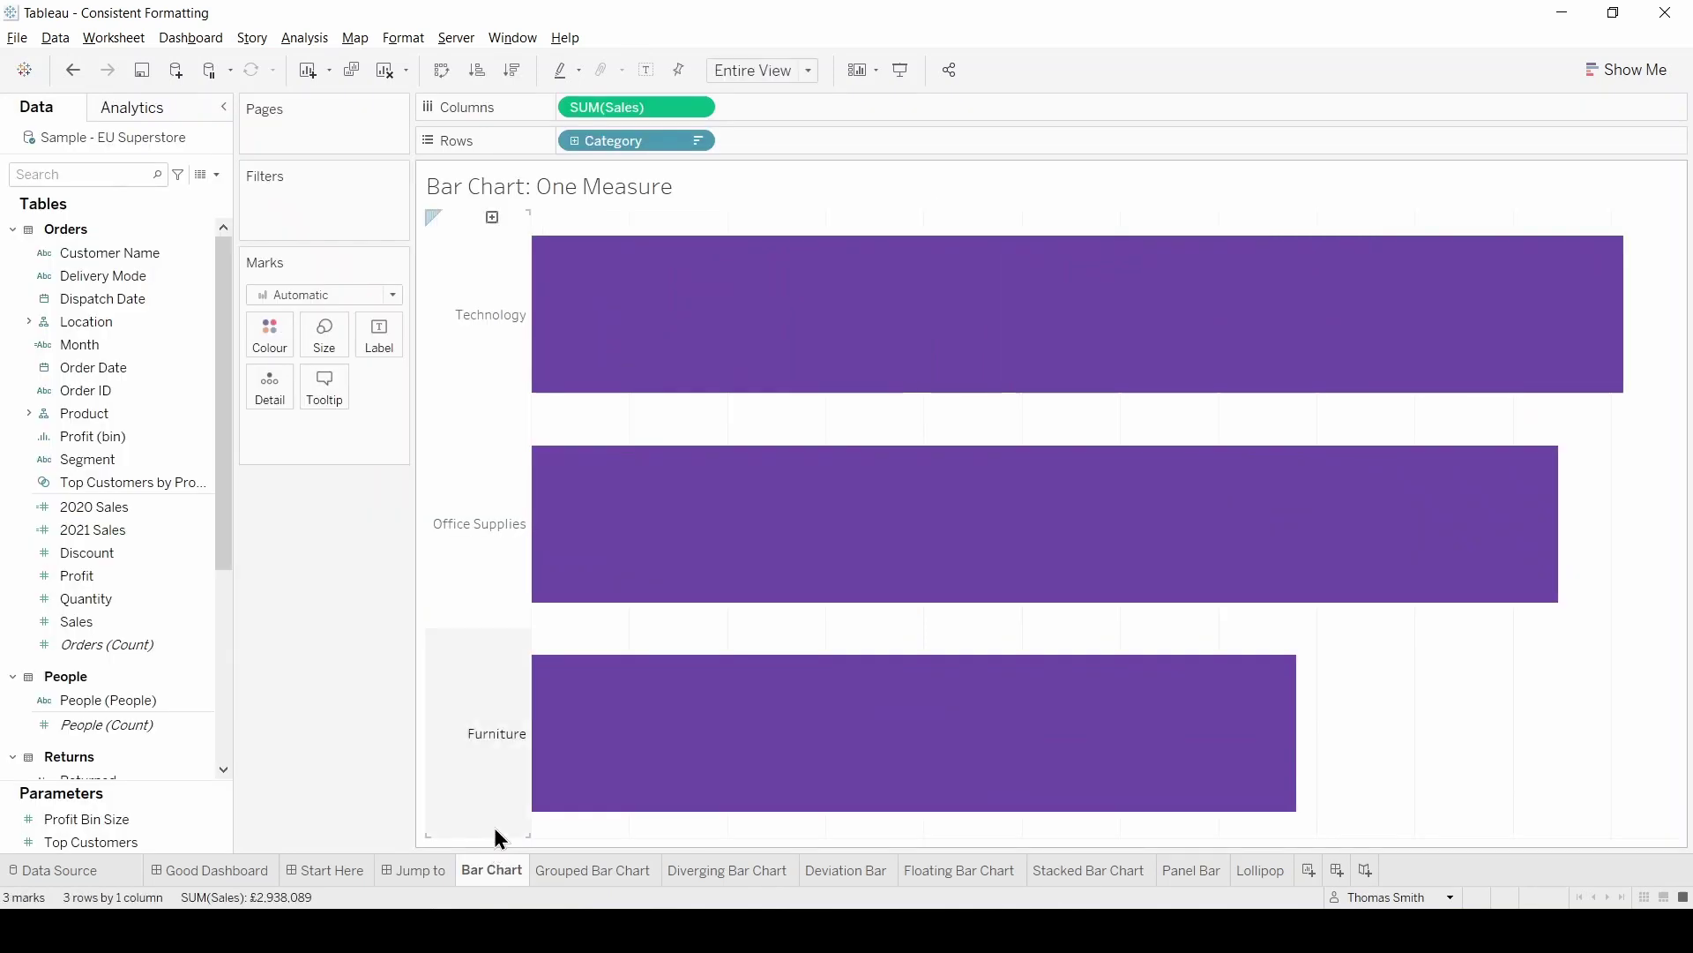
Open the Bar Chart's line formatting and set grid lines to None.
{"action": "left_click", "coordinate": [934, 428]}
{"action": "right_click", "coordinate": [934, 421]}
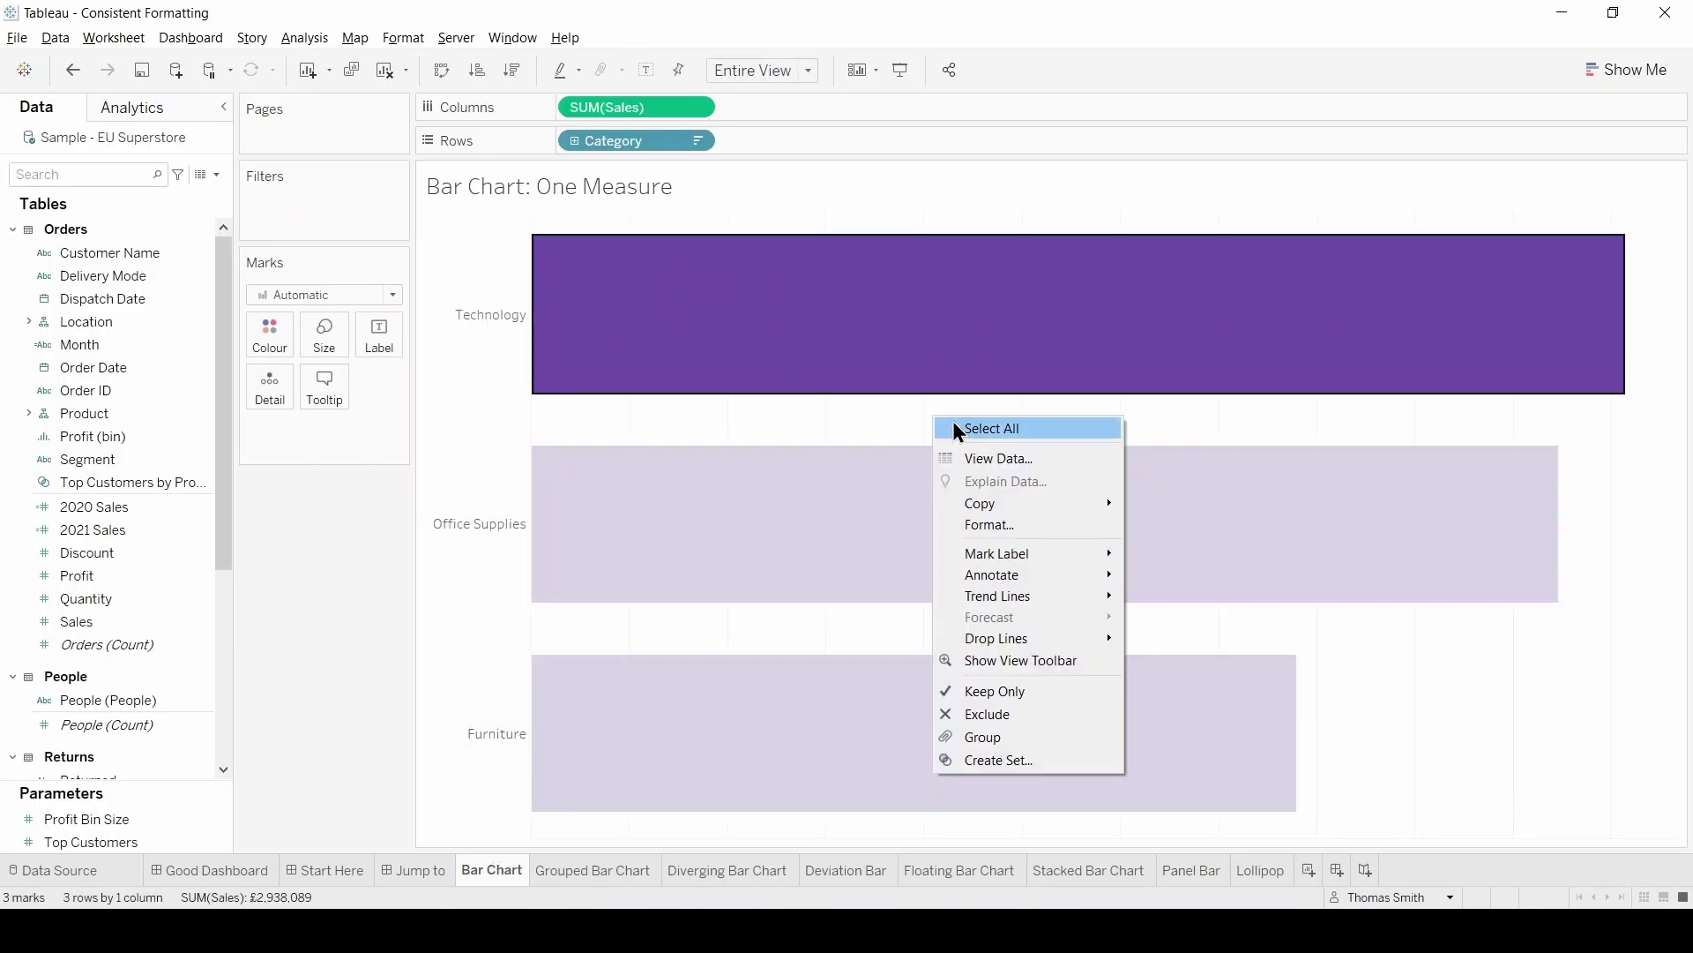
{"action": "left_click", "coordinate": [1016, 527]}
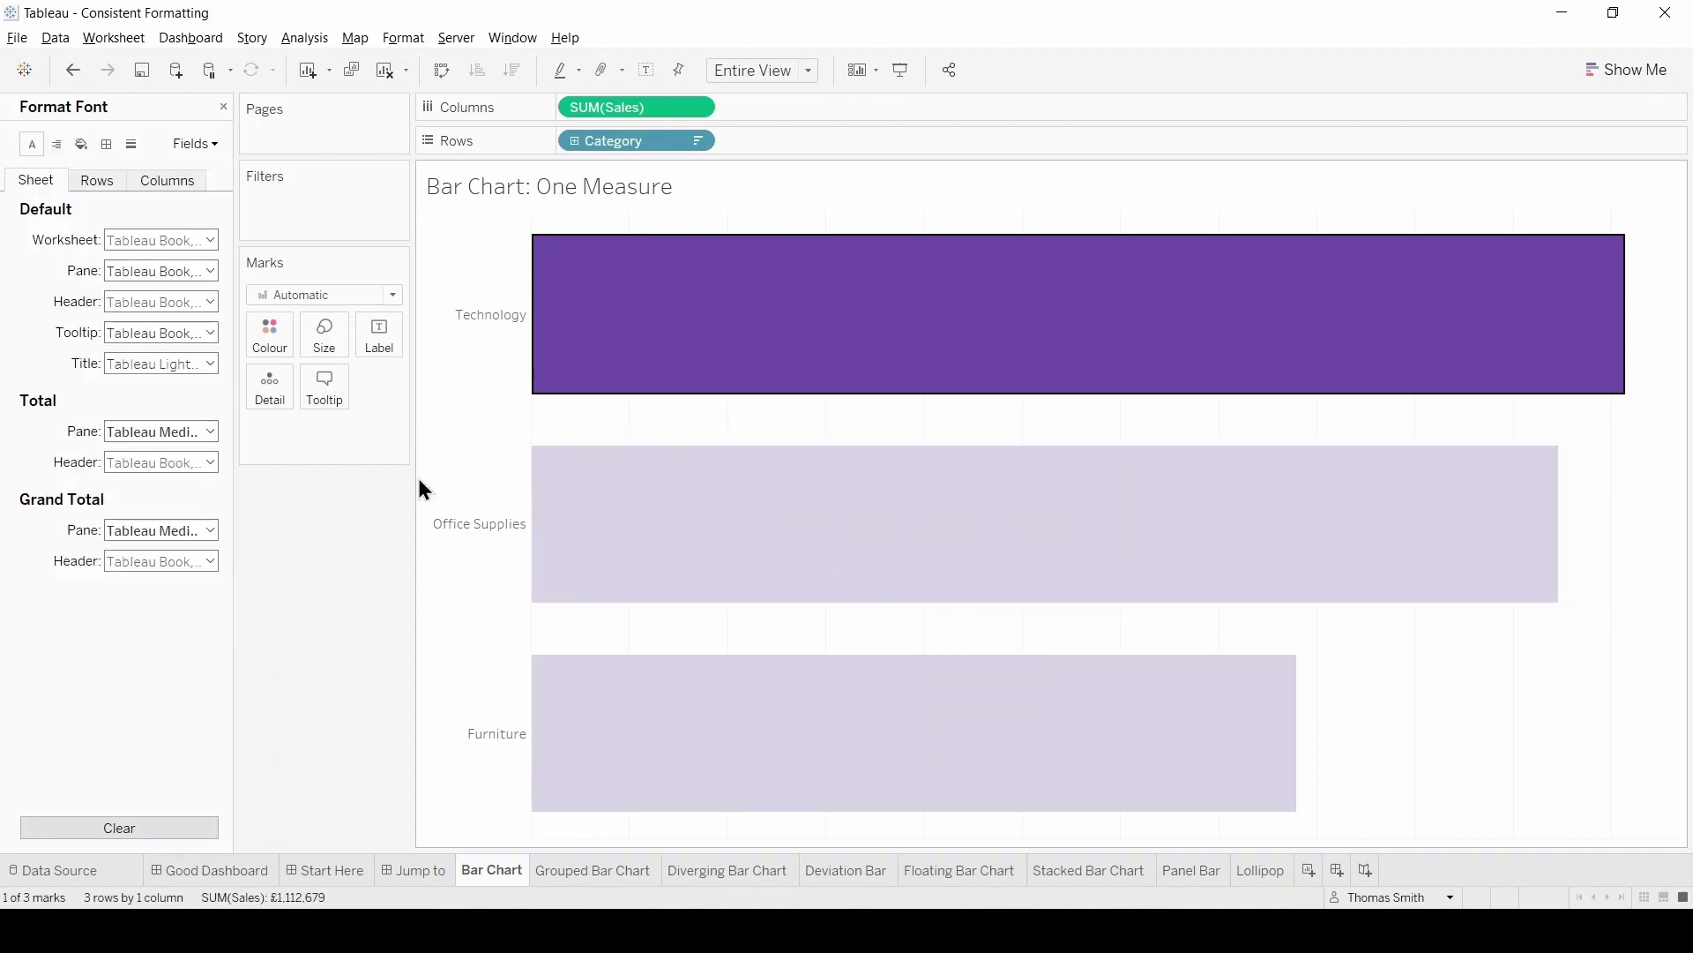
{"action": "left_click", "coordinate": [134, 145]}
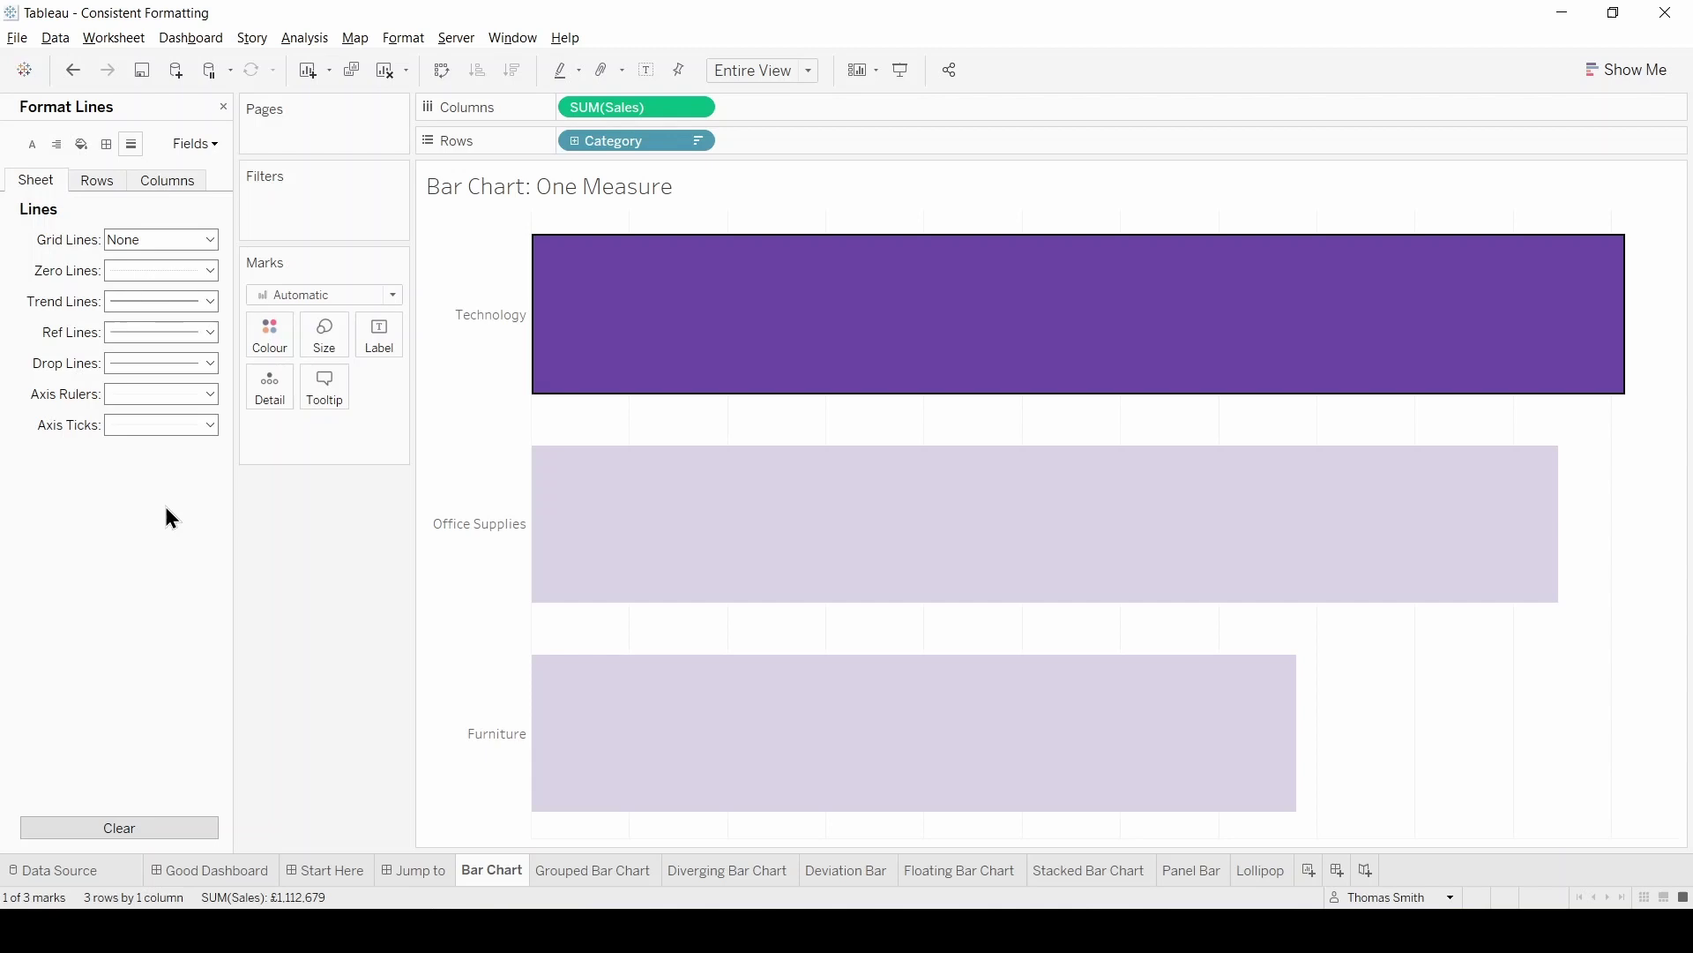
{"action": "left_click", "coordinate": [210, 240]}
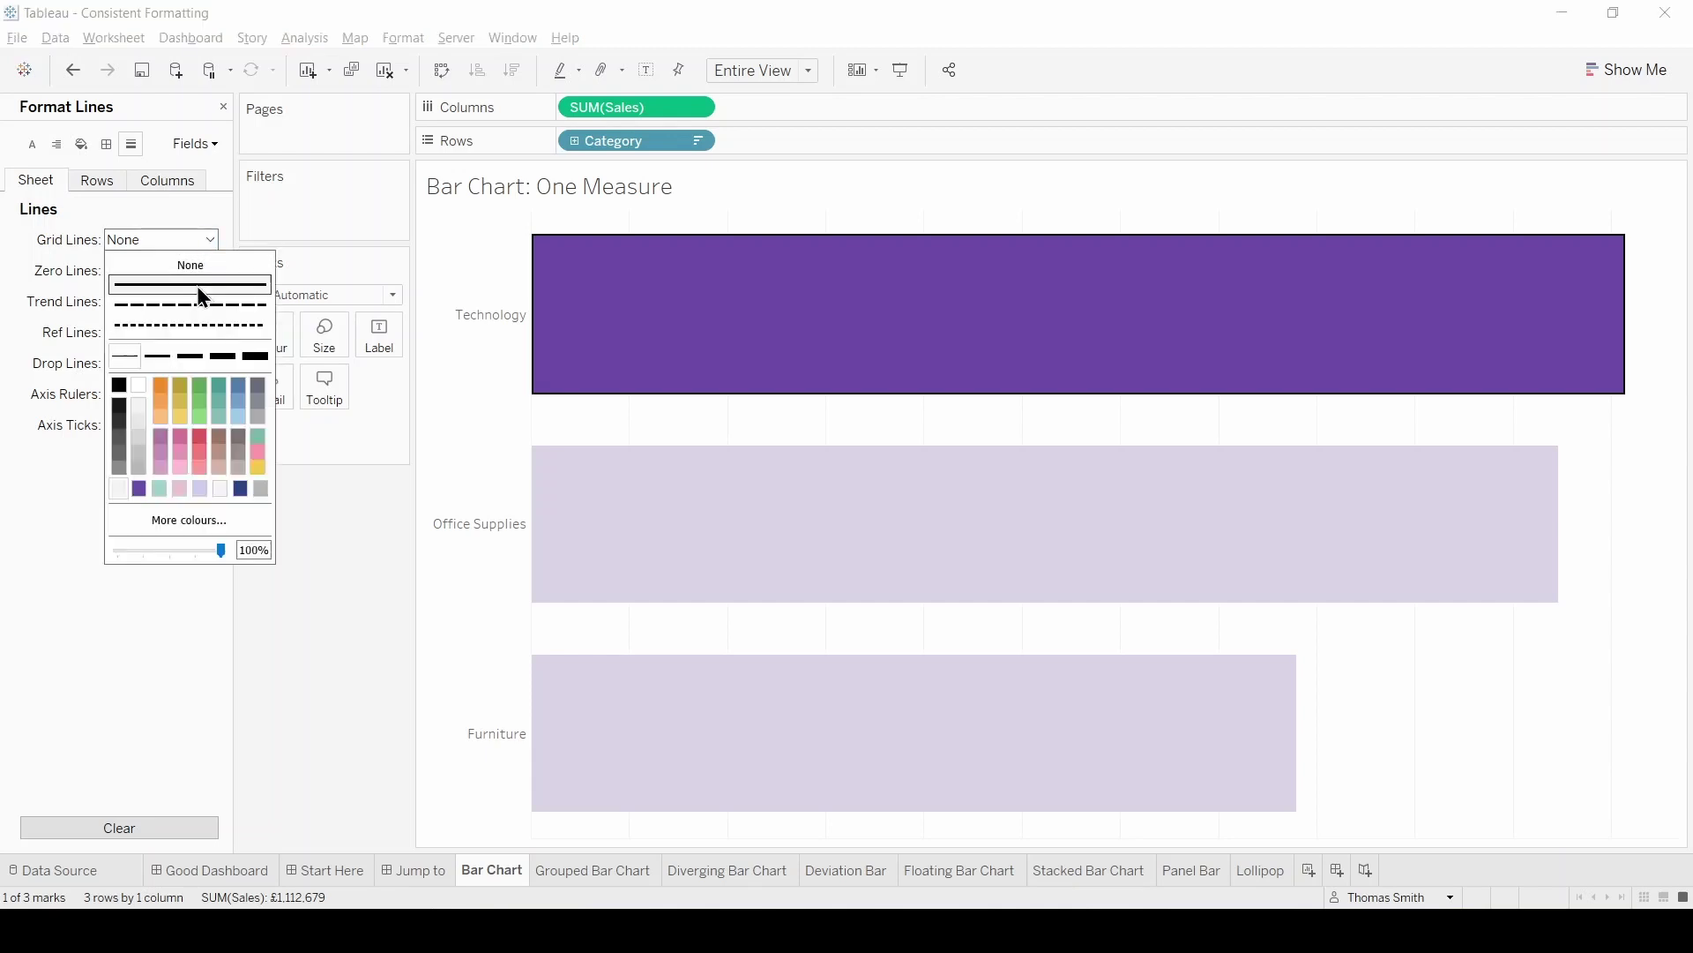
{"action": "left_click", "coordinate": [205, 240]}
{"action": "left_click", "coordinate": [204, 241]}
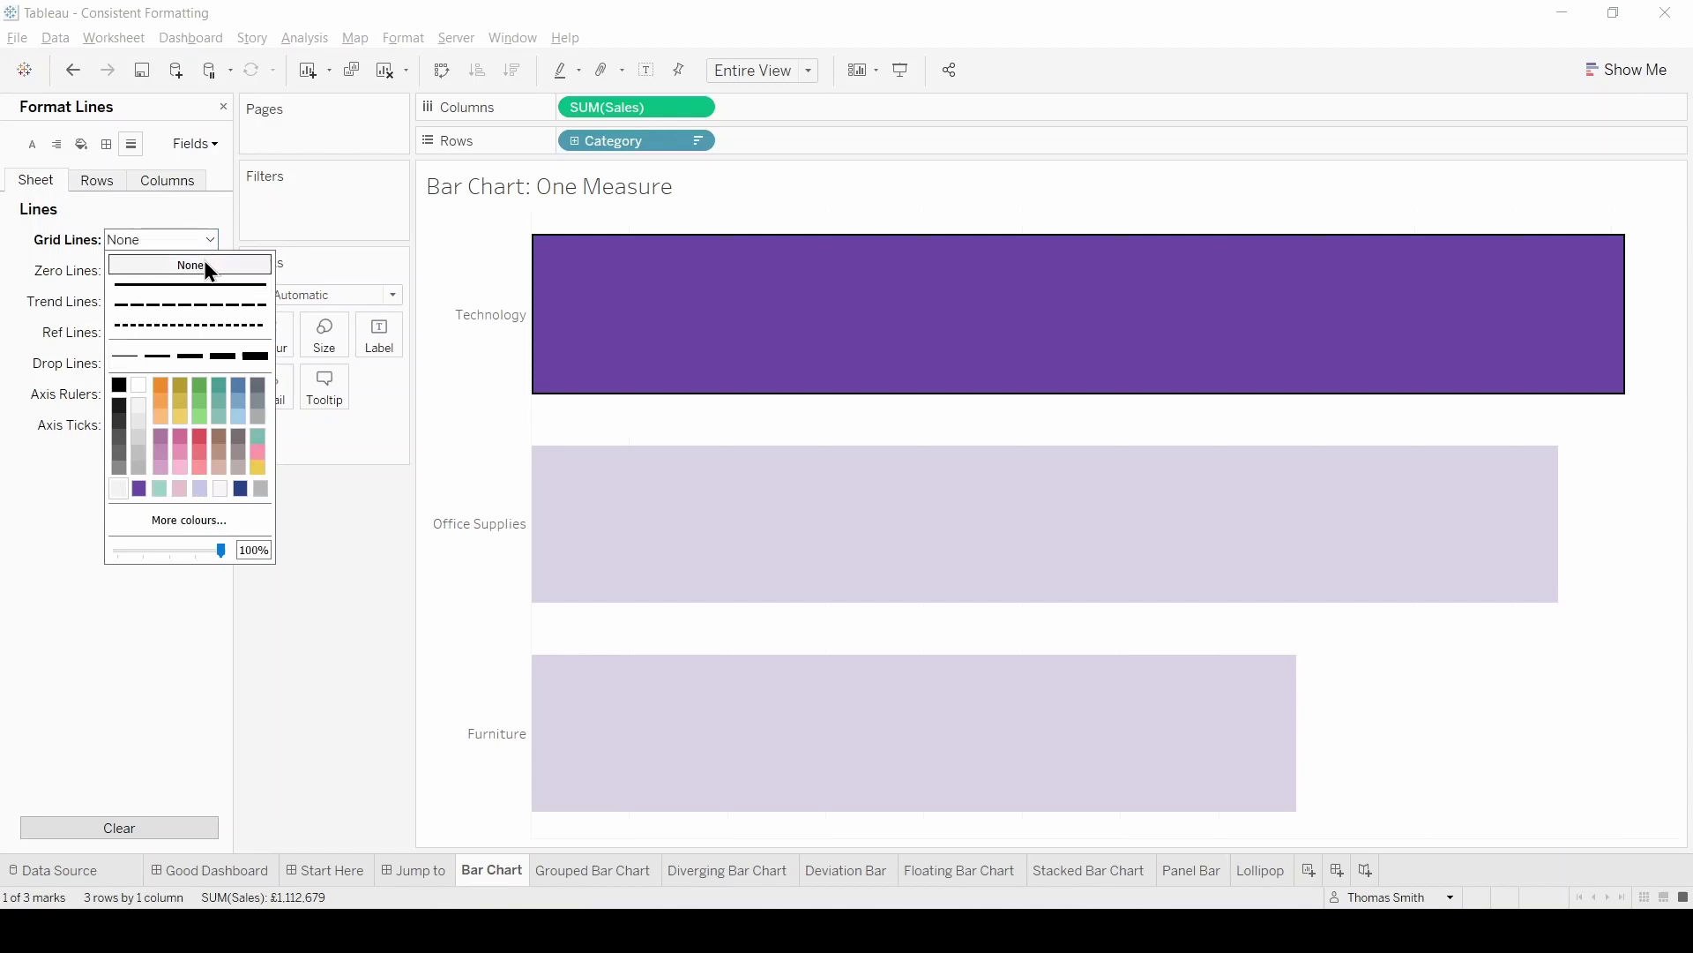
{"action": "left_click", "coordinate": [83, 268]}
Set zero, trend, reference and drop lines, axis rulers and axis ticks to None.
{"action": "left_click", "coordinate": [177, 270]}
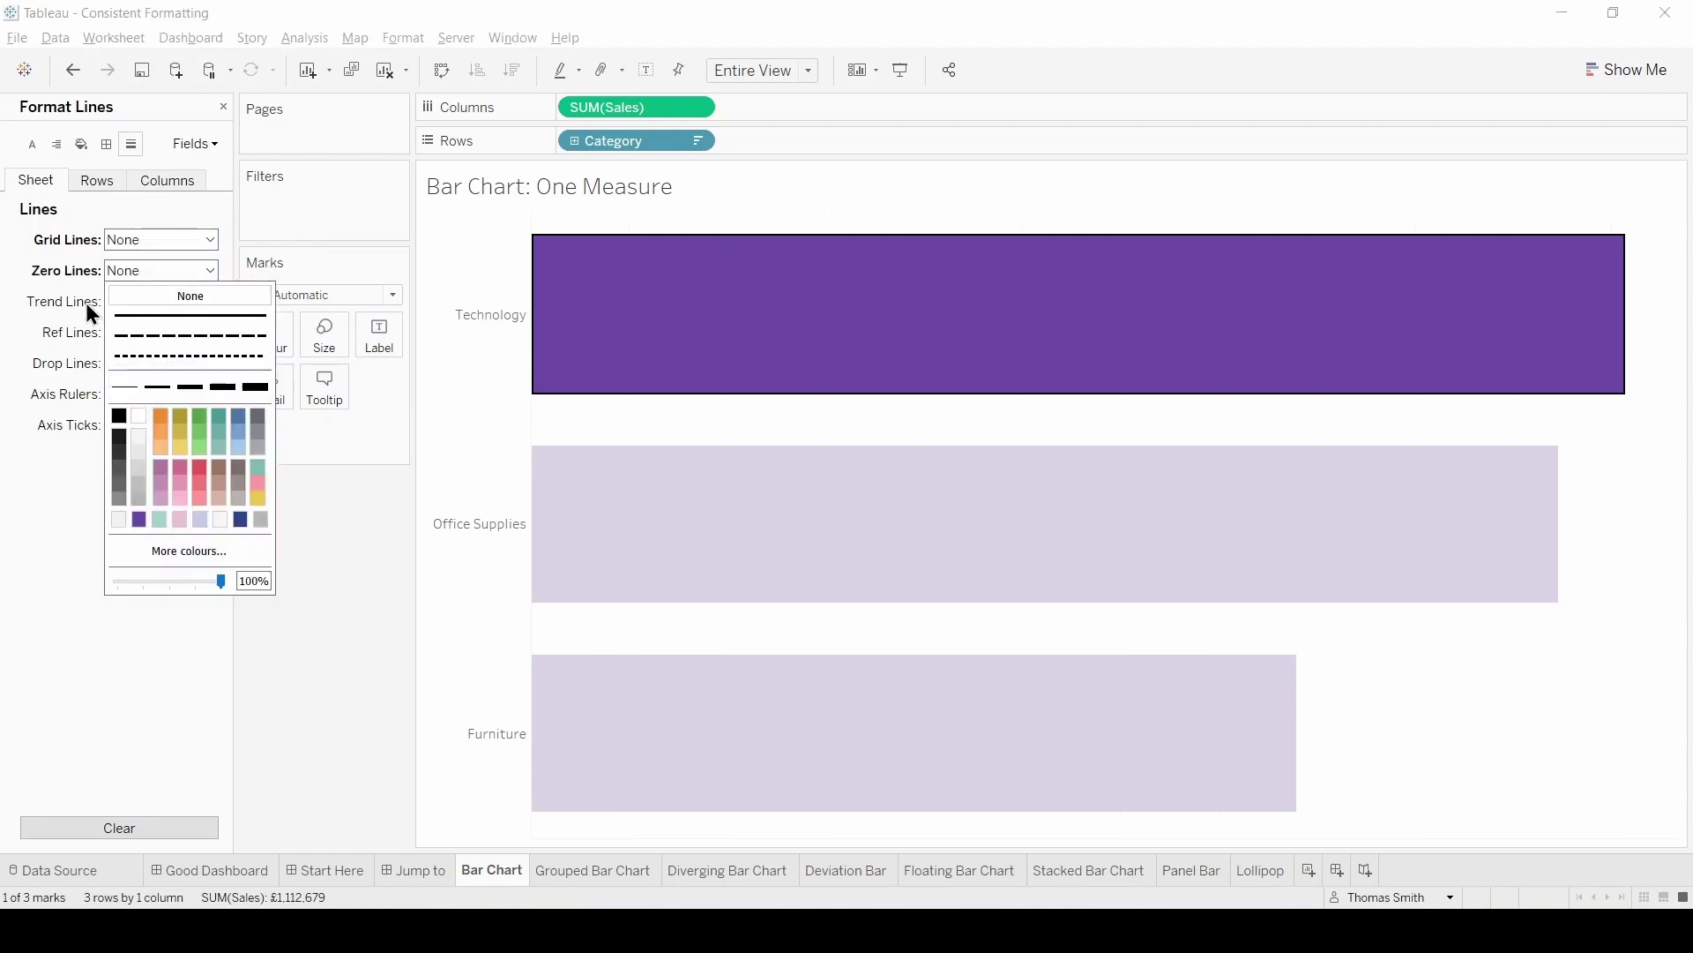
{"action": "left_click", "coordinate": [142, 300]}
{"action": "left_click", "coordinate": [145, 301]}
{"action": "left_click", "coordinate": [150, 325]}
{"action": "left_click", "coordinate": [139, 331]}
{"action": "left_click", "coordinate": [140, 358]}
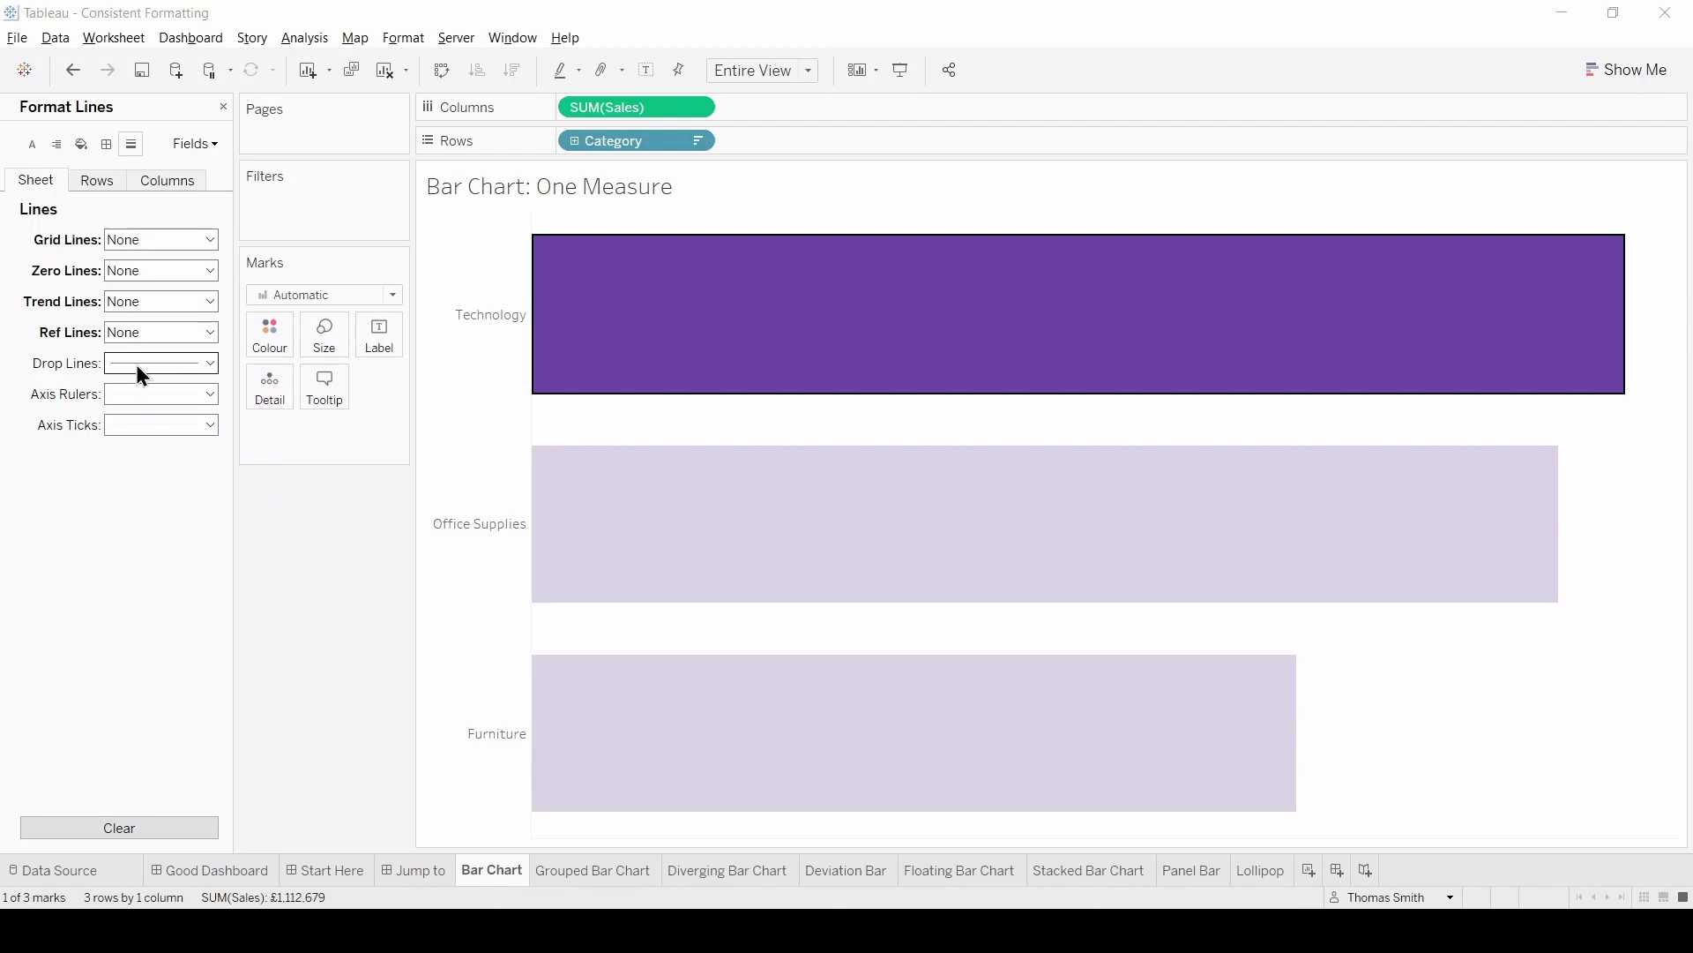
{"action": "left_click", "coordinate": [136, 364]}
{"action": "left_click", "coordinate": [136, 393]}
{"action": "left_click", "coordinate": [141, 421]}
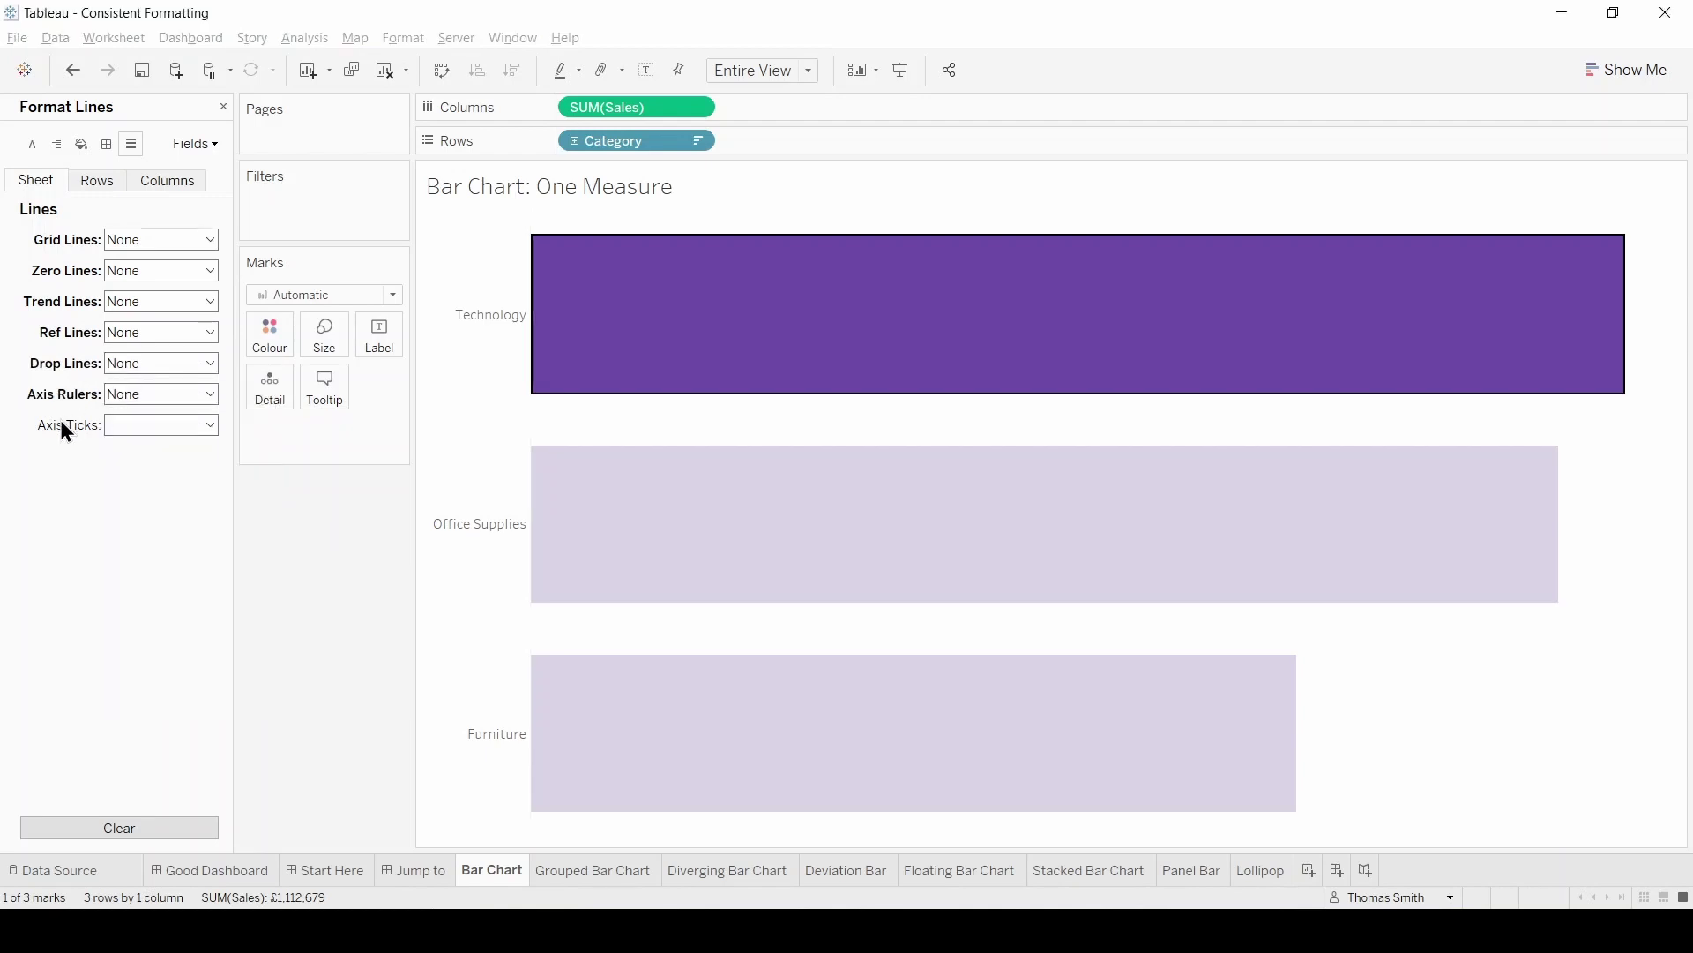
{"action": "left_click", "coordinate": [132, 425]}
{"action": "left_click", "coordinate": [137, 452]}
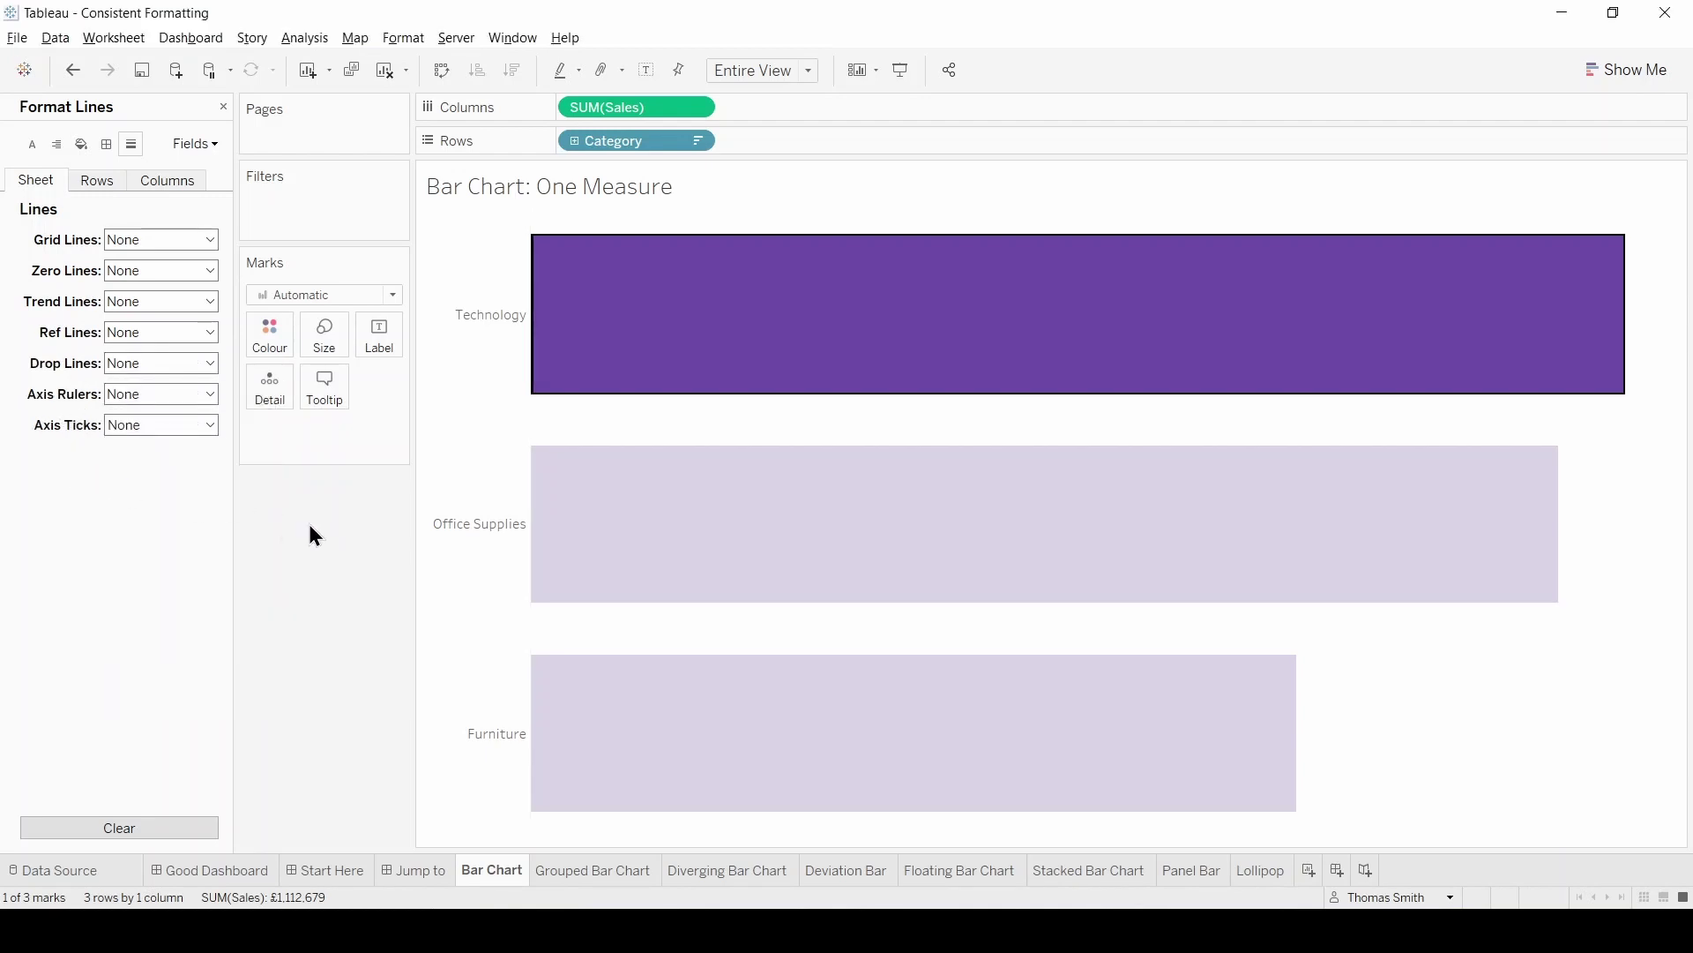
{"action": "key", "text": "Escape"}
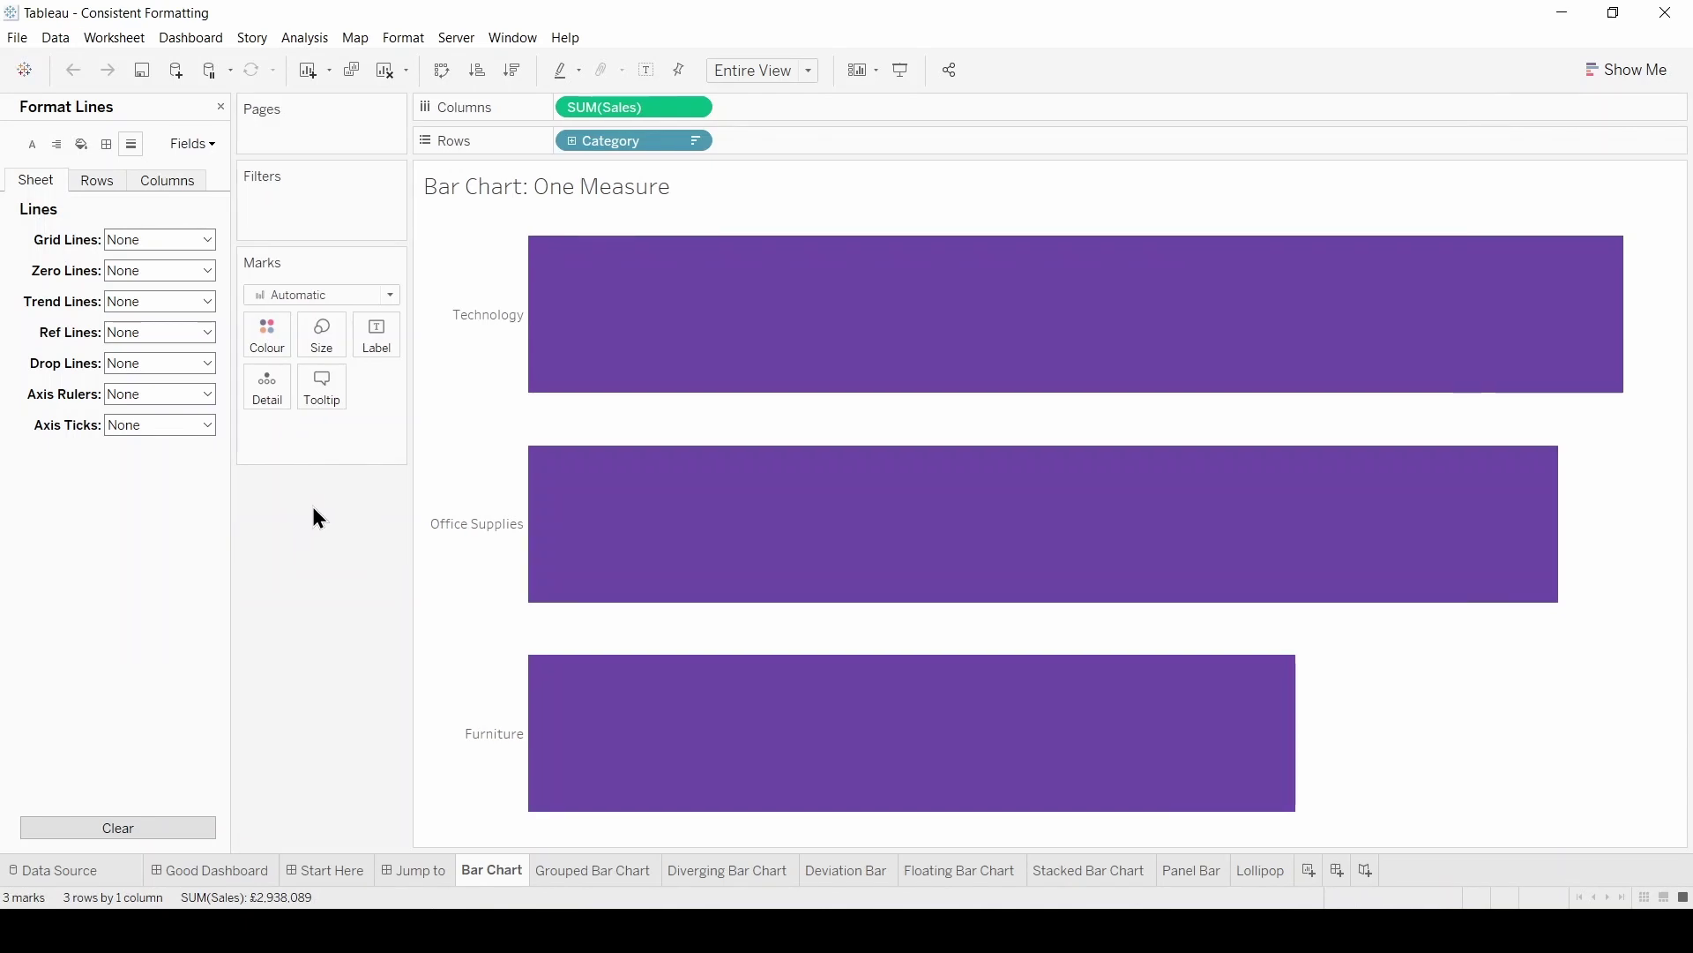
Copy the Bar Chart formatting and paste it onto Grouped Bar, Diverging Bar and Deviation Bar.
{"action": "left_click", "coordinate": [107, 143]}
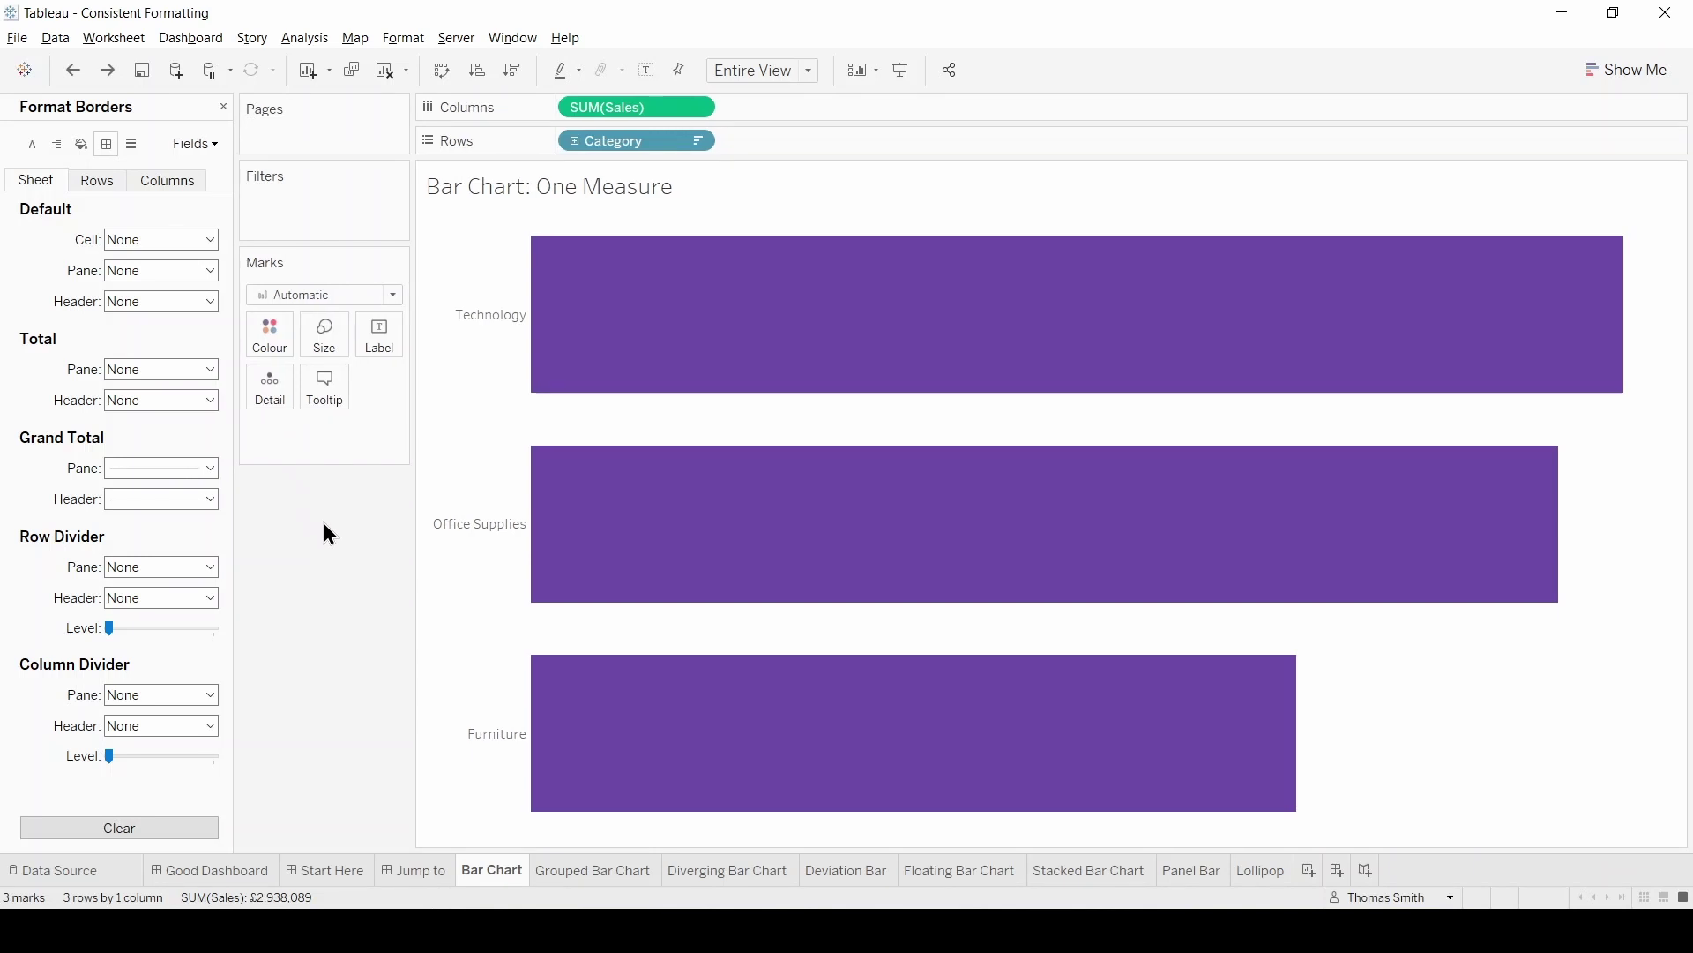
{"action": "right_click", "coordinate": [492, 868]}
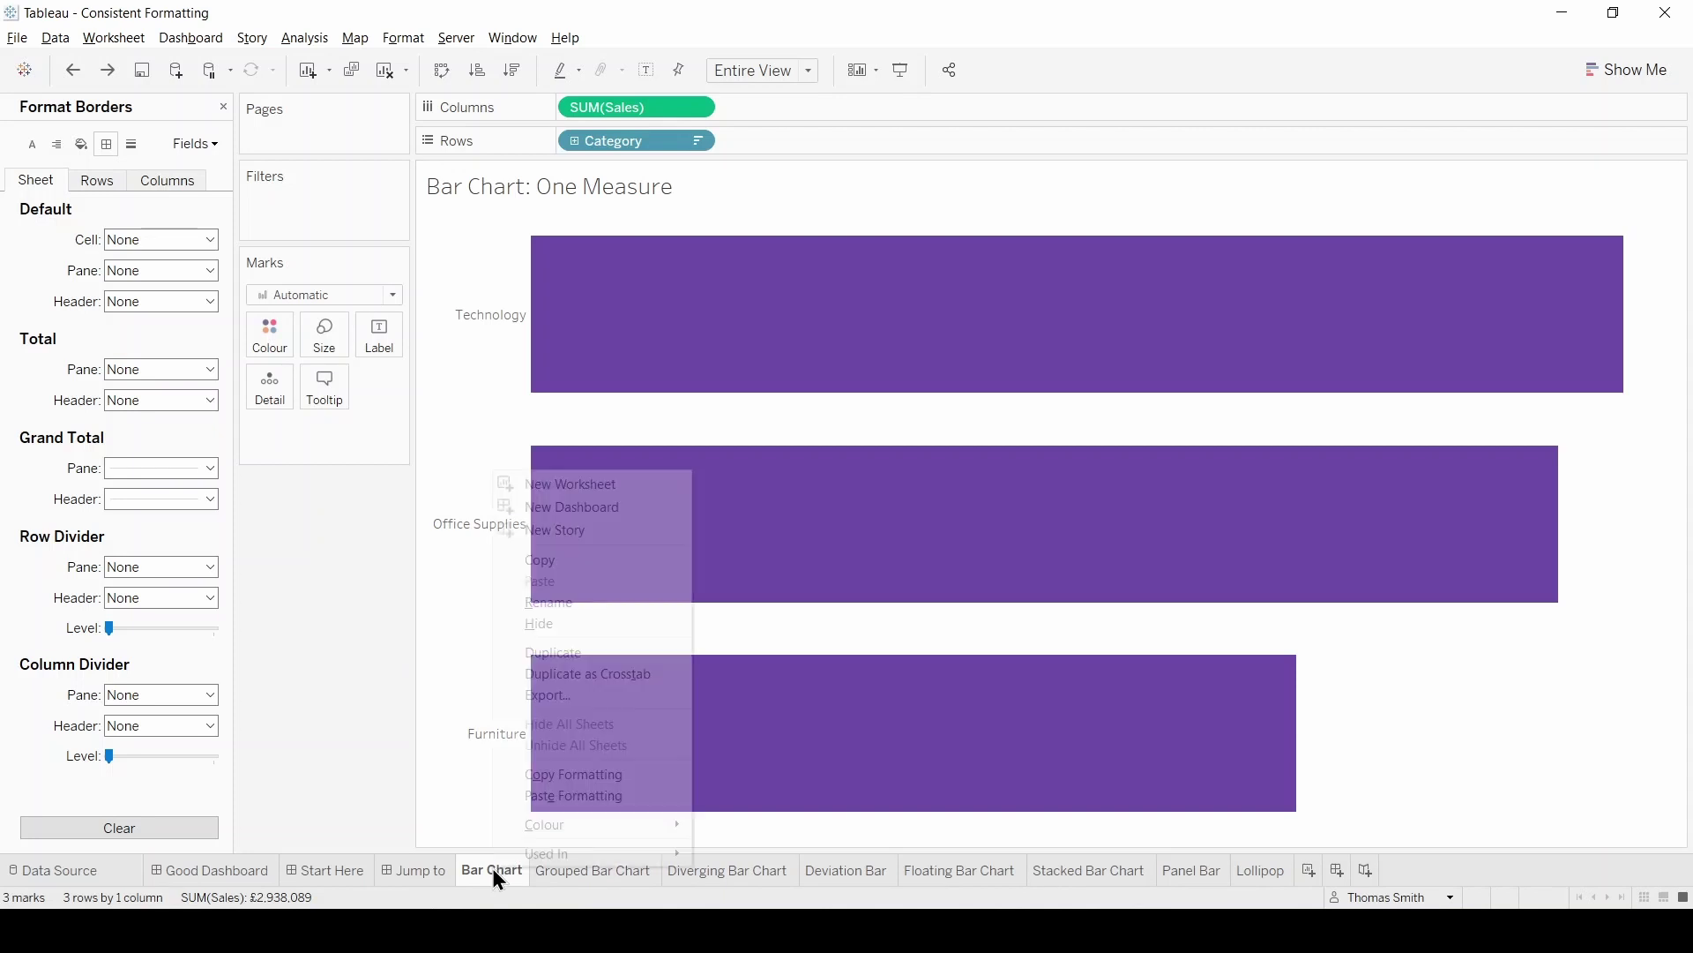
{"action": "left_click", "coordinate": [628, 774]}
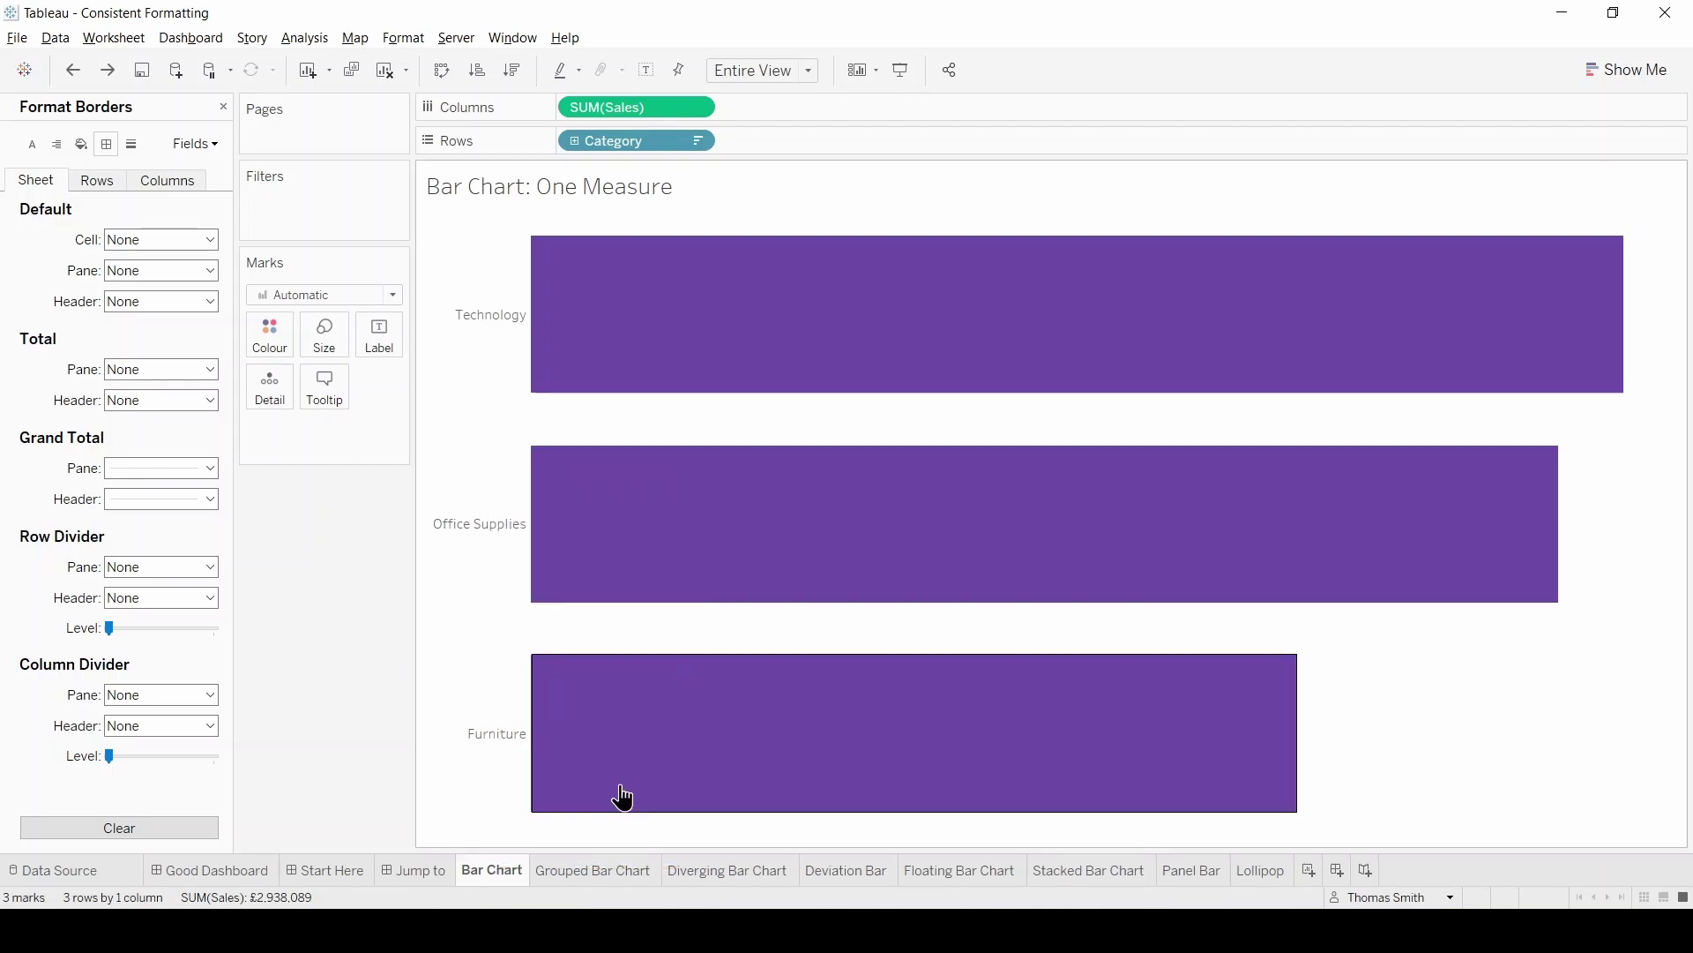
{"action": "right_click", "coordinate": [595, 872]}
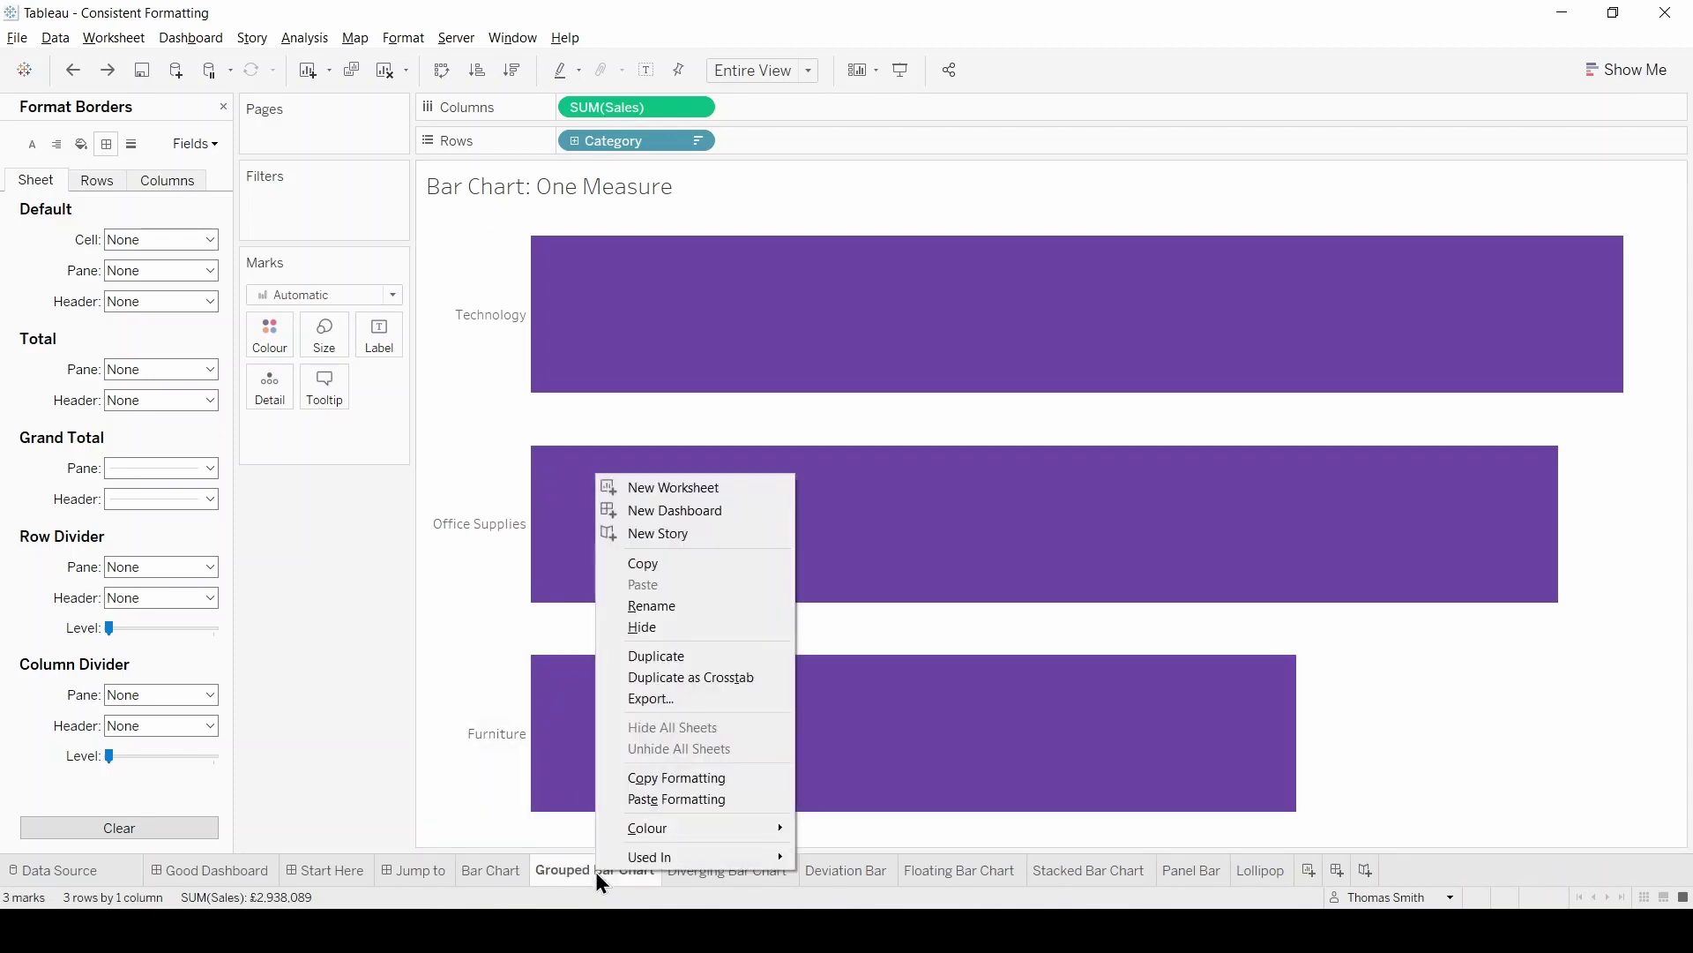
{"action": "left_click", "coordinate": [665, 801]}
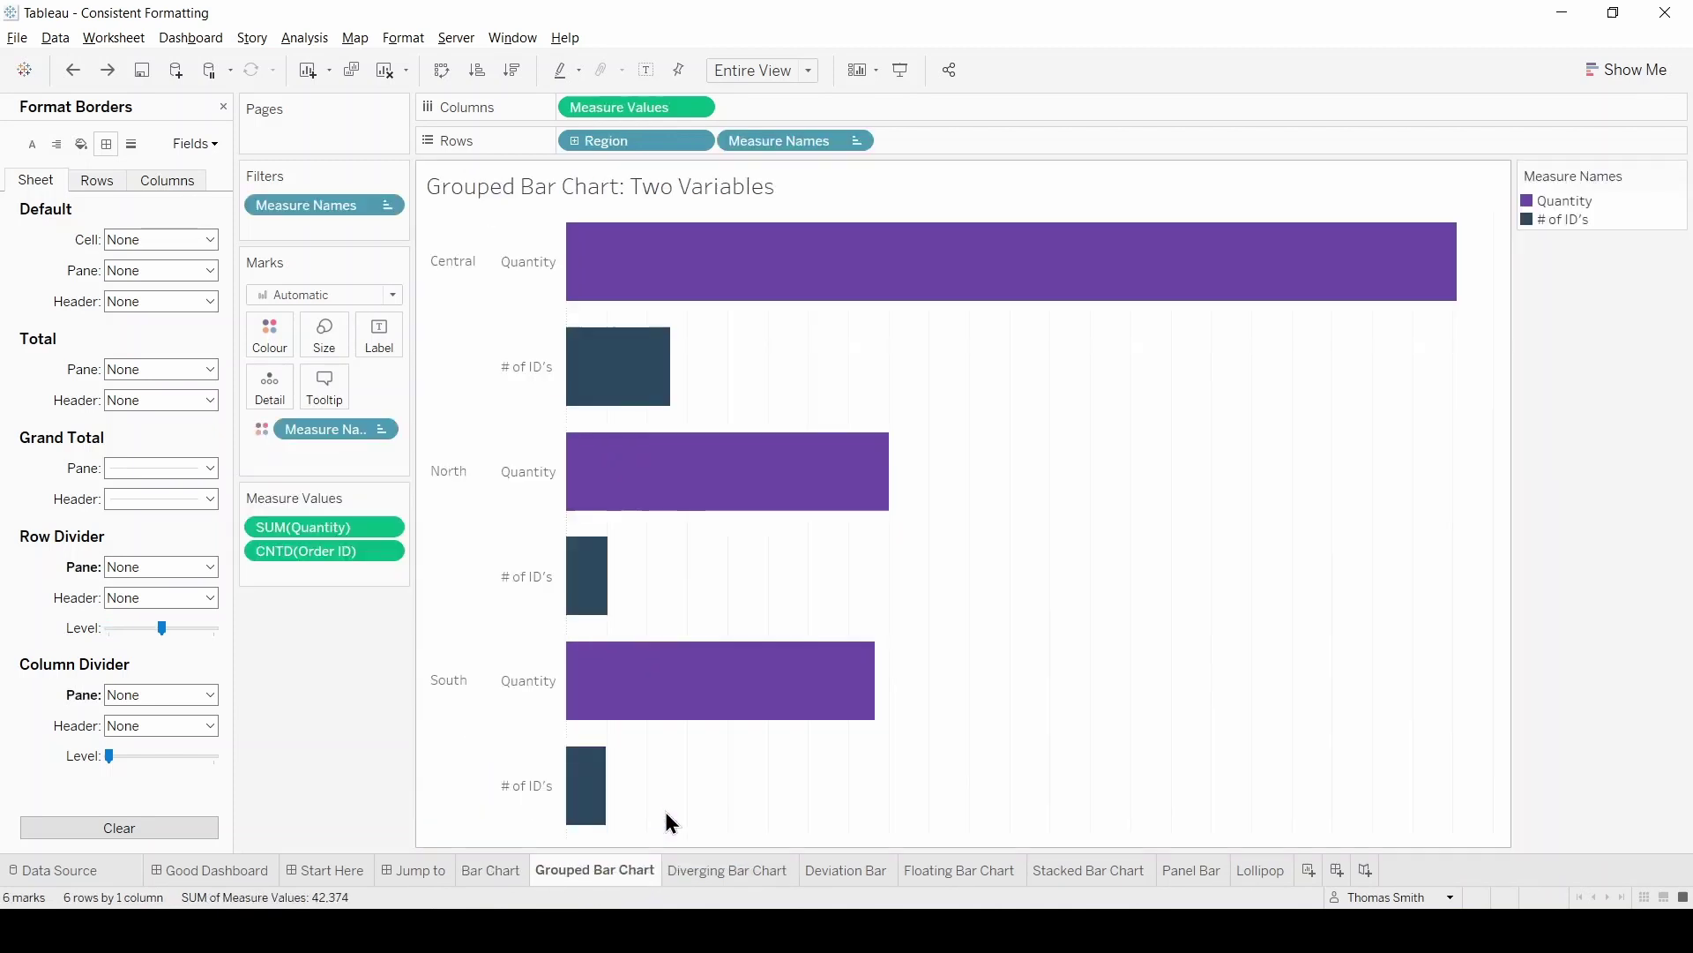
{"action": "right_click", "coordinate": [723, 873]}
{"action": "left_click", "coordinate": [792, 799]}
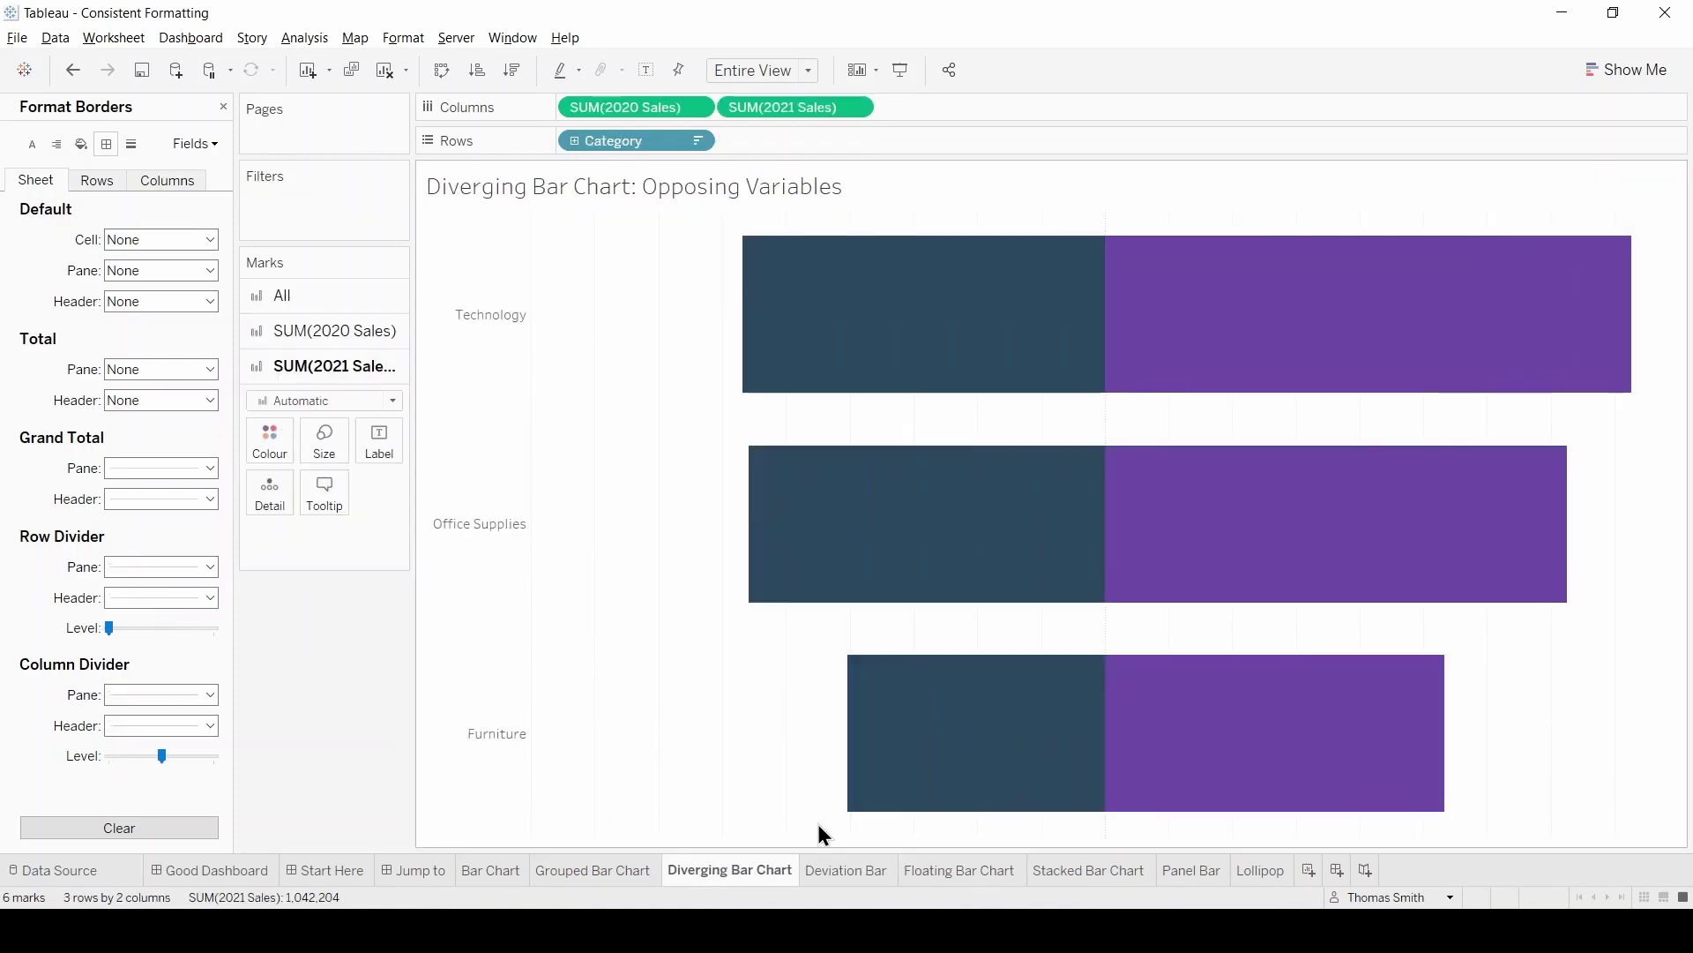
{"action": "right_click", "coordinate": [845, 870]}
{"action": "left_click", "coordinate": [908, 799]}
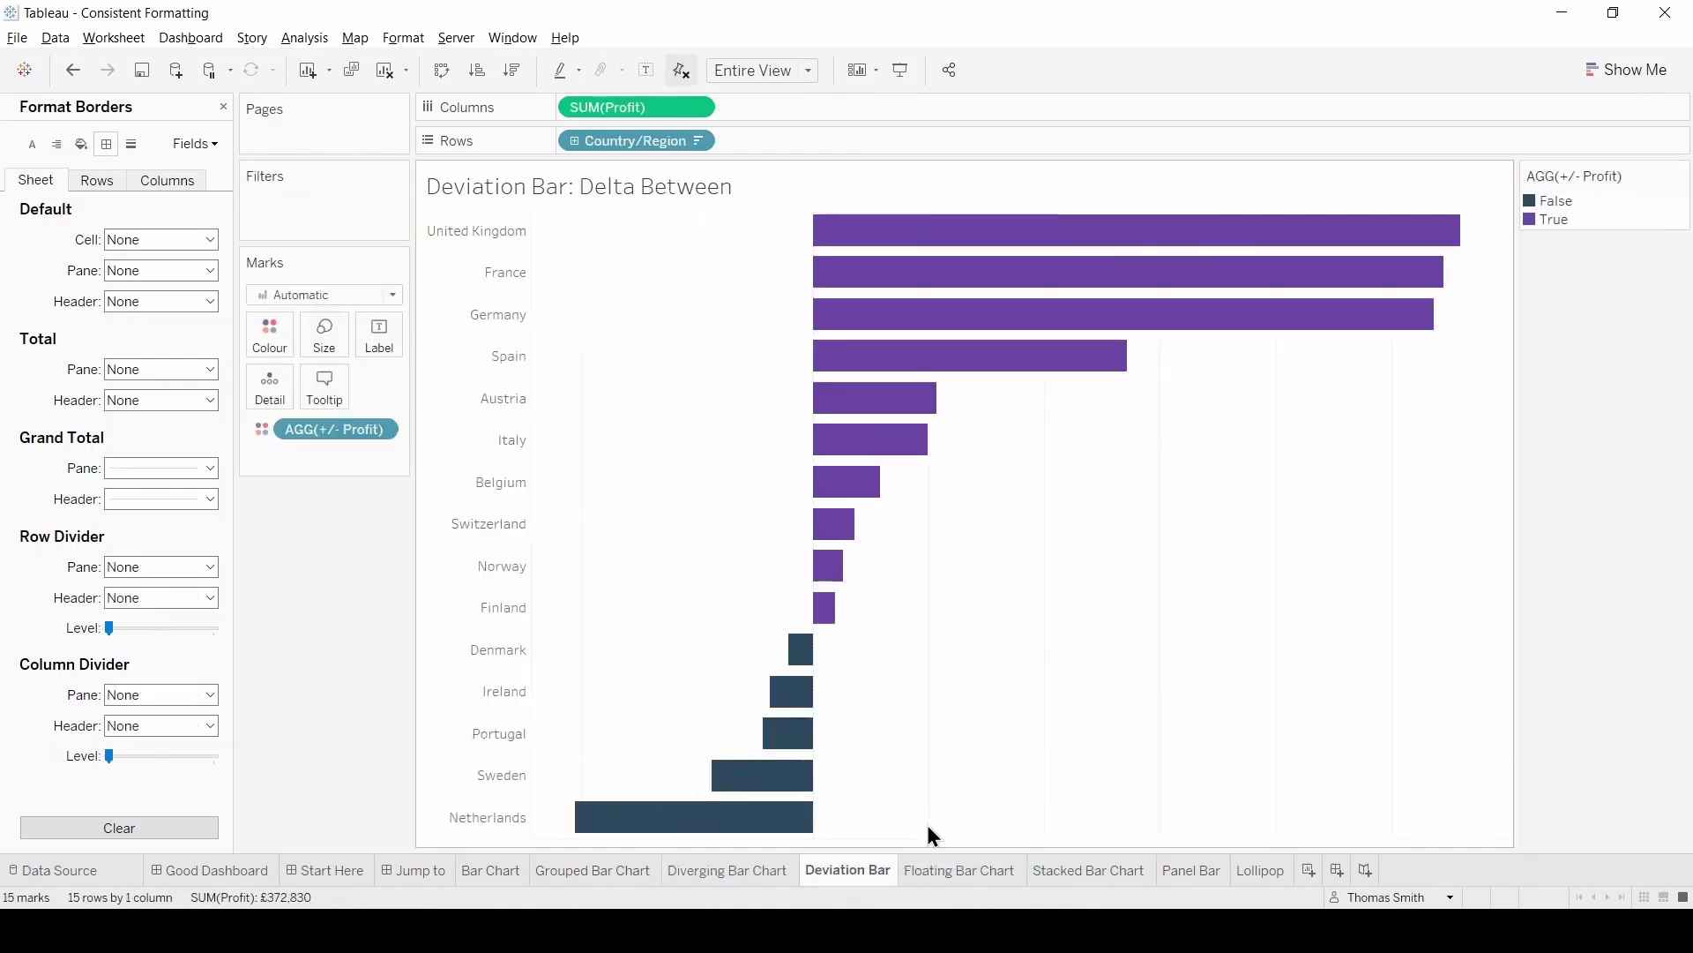
Paste the copied formatting onto Floating Bar, Stacked Bar, Panel Bar and Lollipop sheets.
{"action": "right_click", "coordinate": [955, 869]}
{"action": "left_click", "coordinate": [1035, 792]}
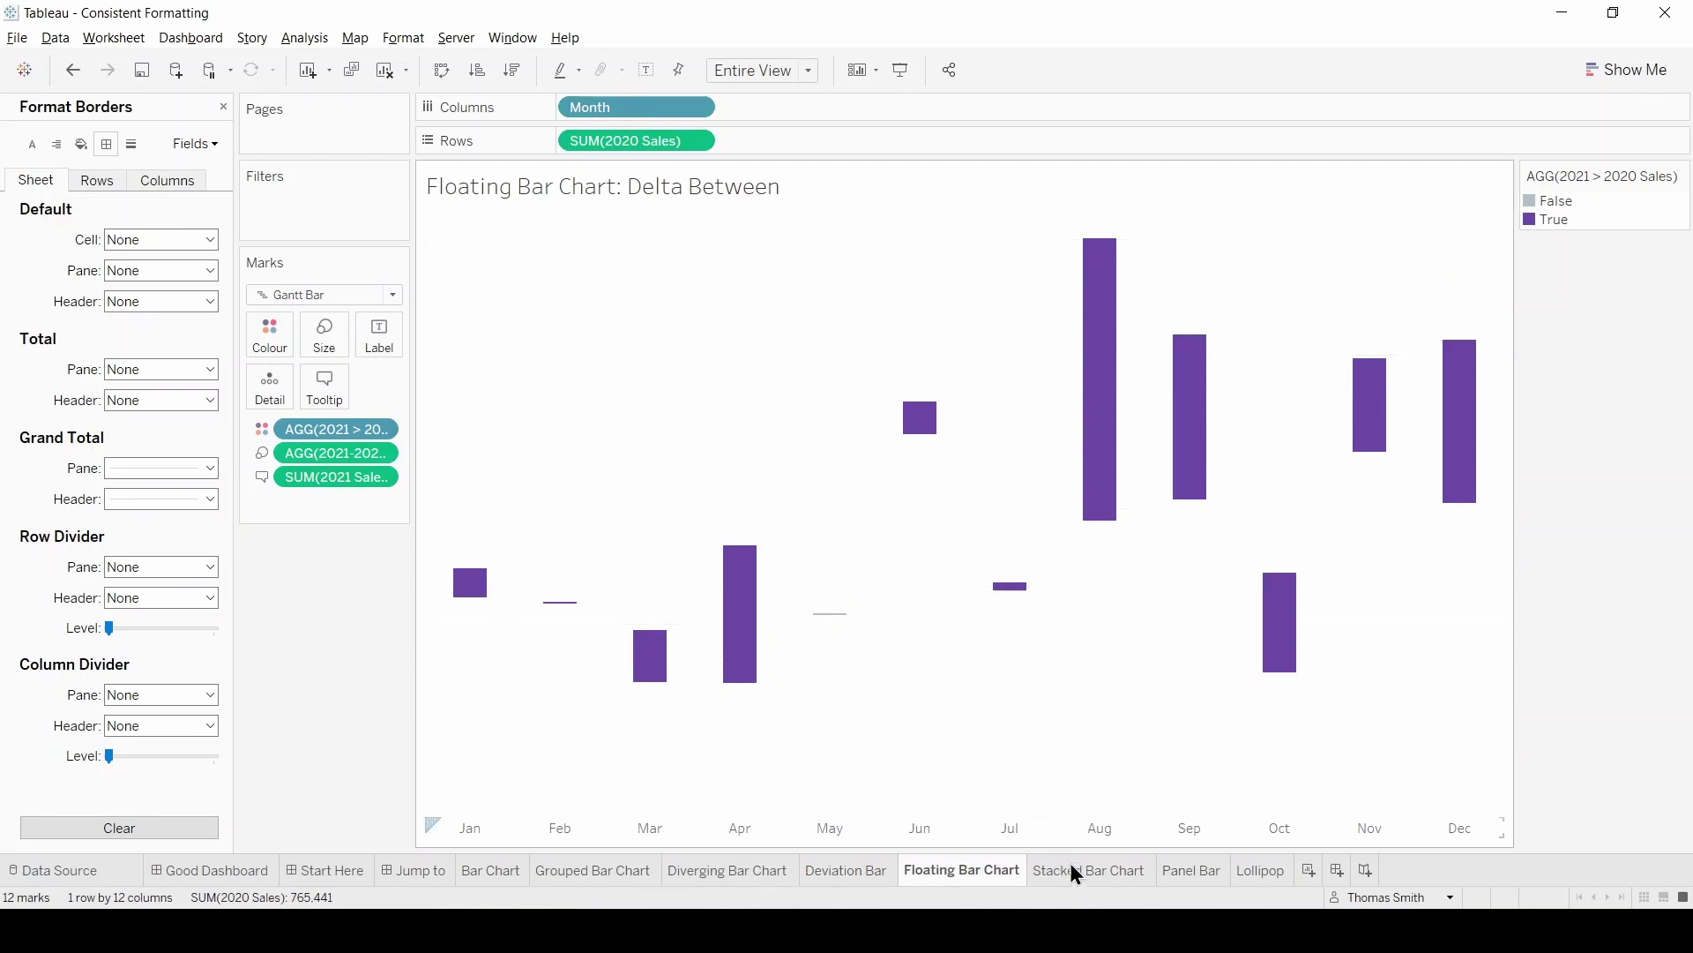
{"action": "right_click", "coordinate": [1078, 872]}
{"action": "left_click", "coordinate": [1160, 800]}
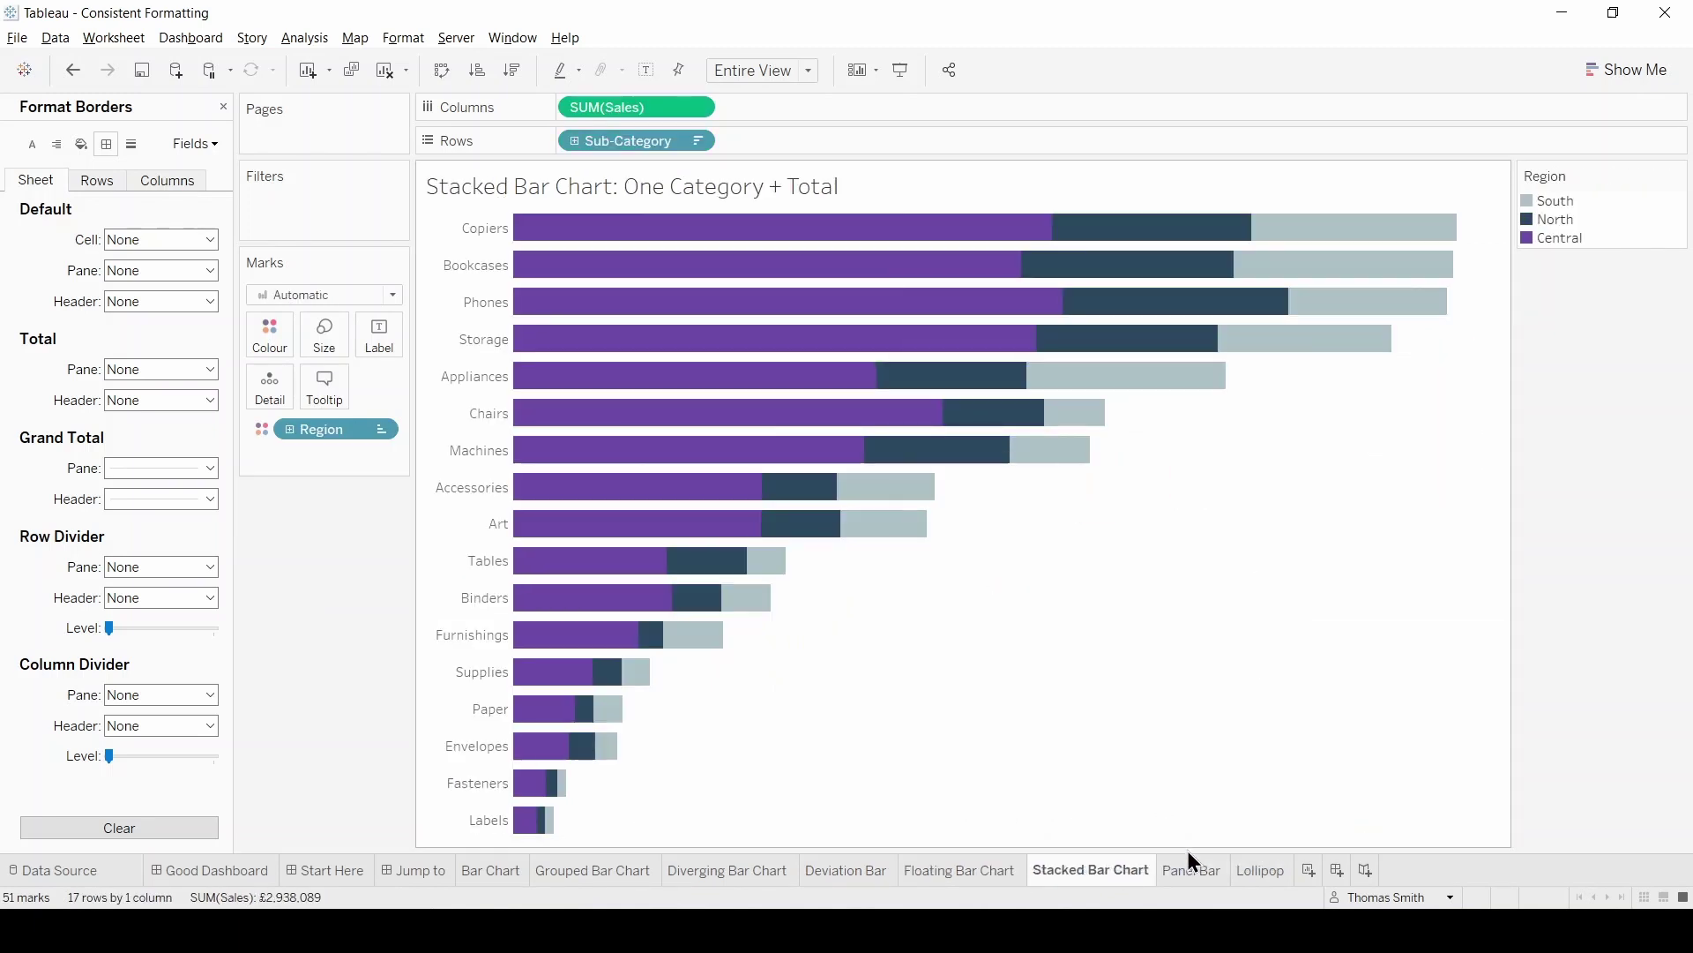
{"action": "right_click", "coordinate": [1193, 870]}
{"action": "left_click", "coordinate": [1280, 798]}
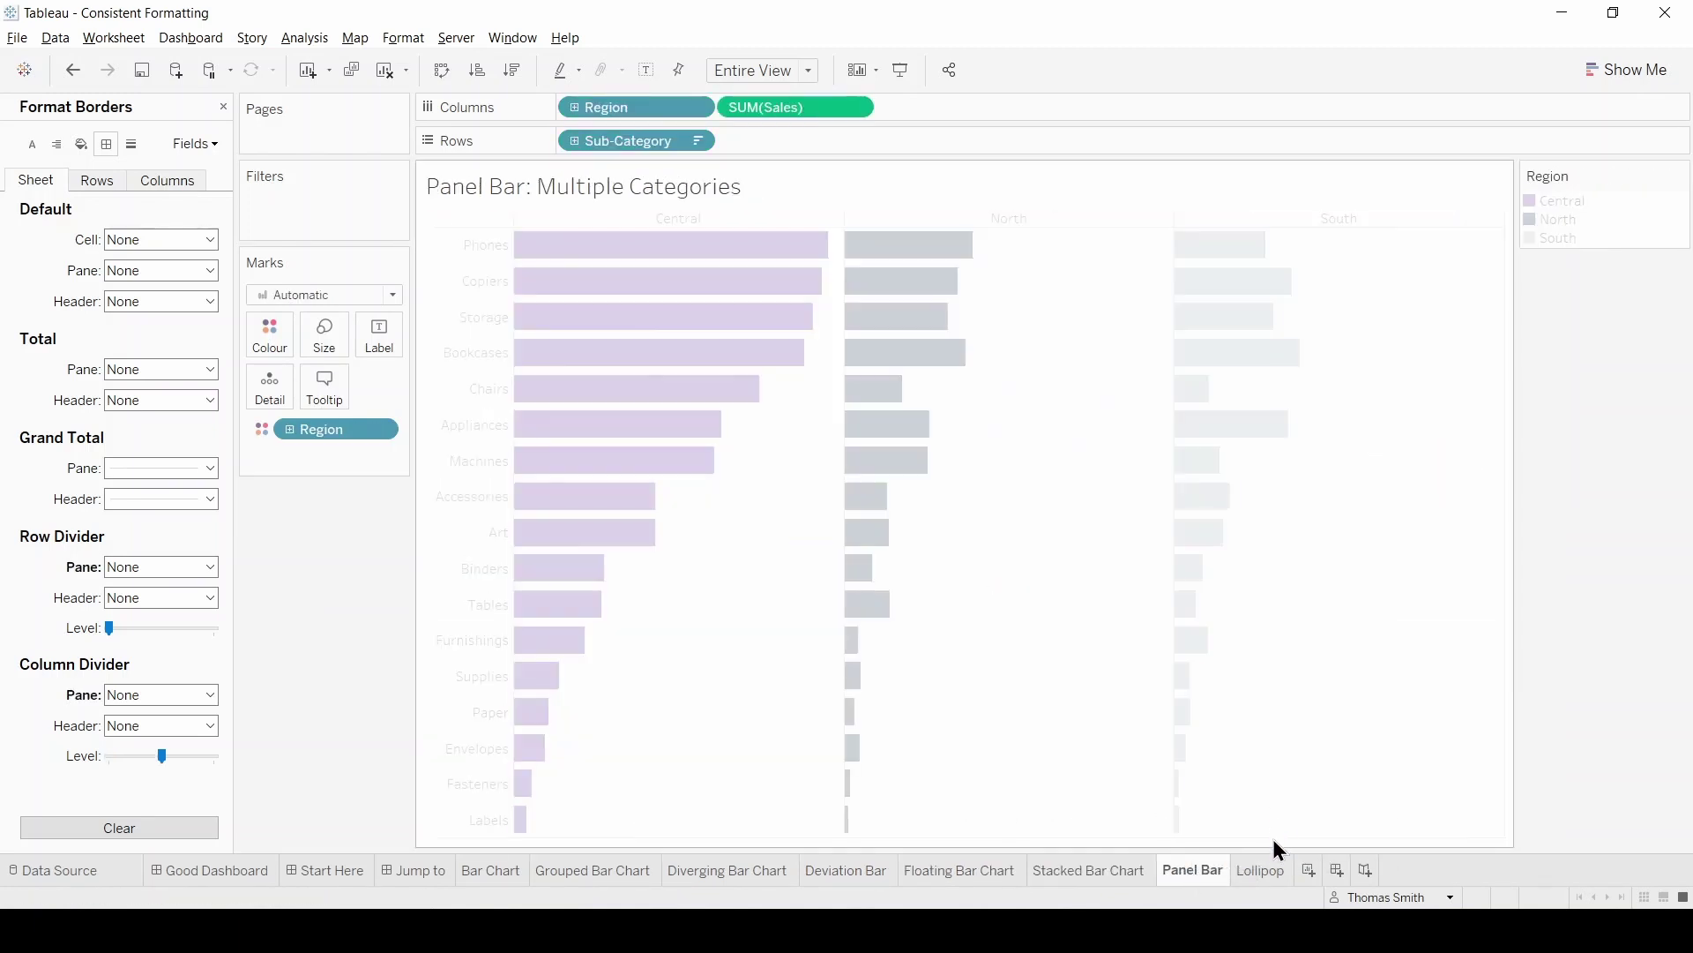
{"action": "right_click", "coordinate": [1269, 873]}
{"action": "left_click", "coordinate": [1335, 804]}
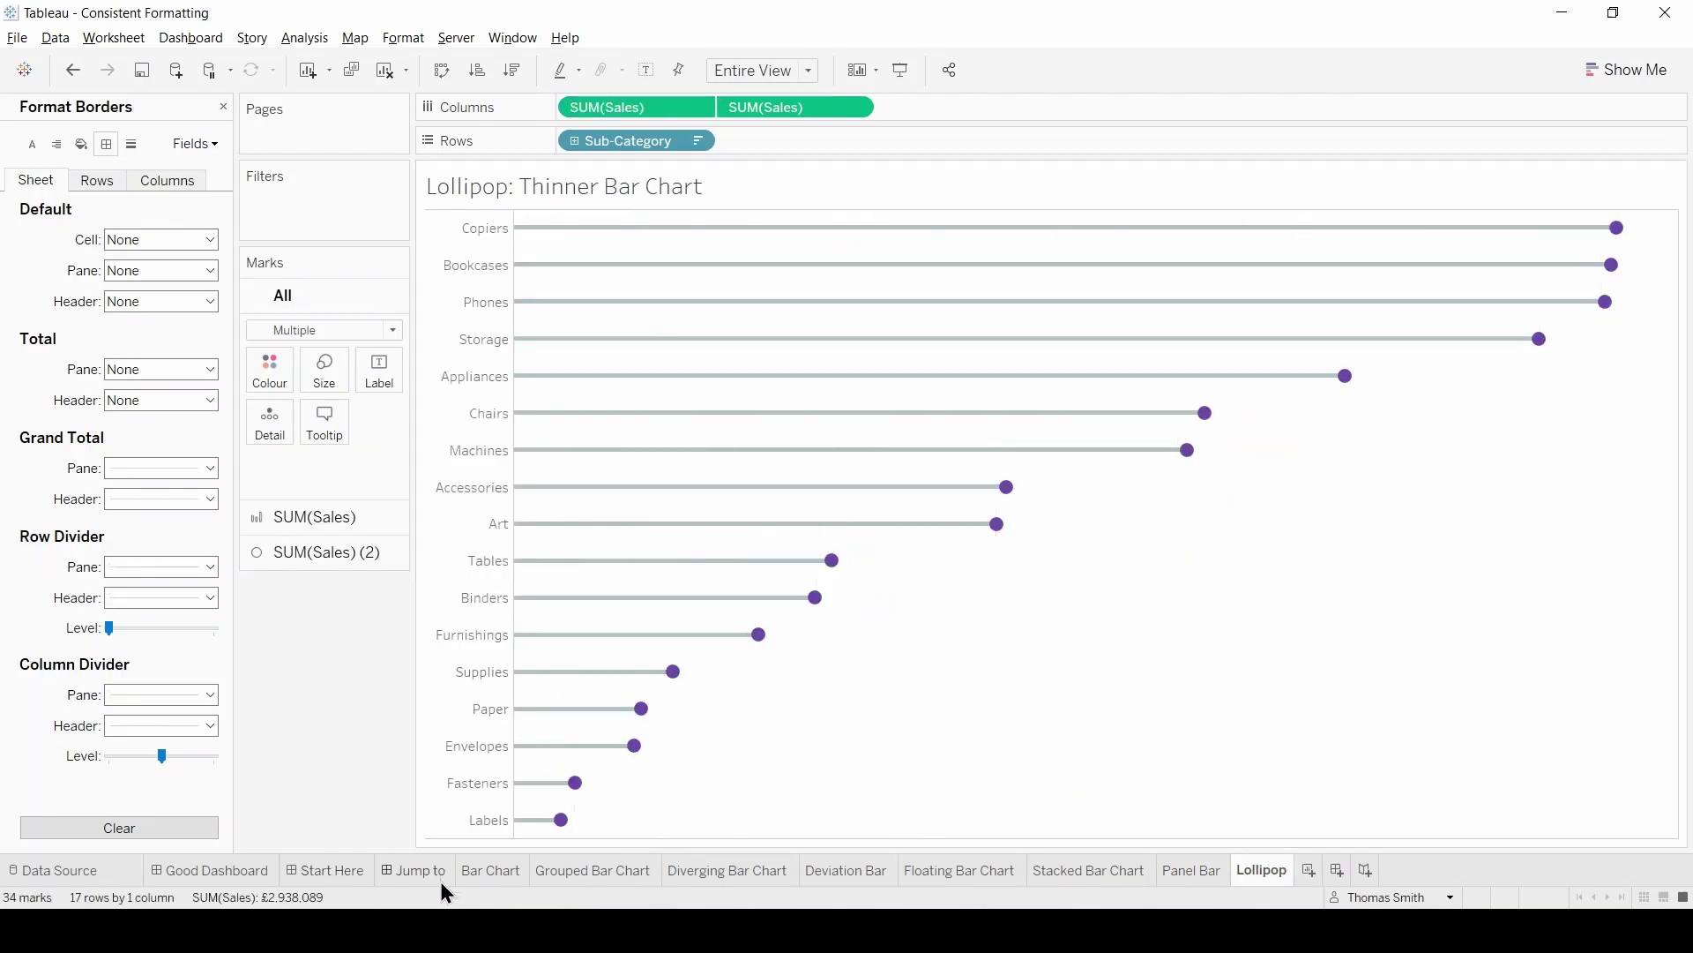
On the Jump to dashboard, open Format for the Grouped Bar Chart via its Central header.
{"action": "left_click", "coordinate": [419, 871]}
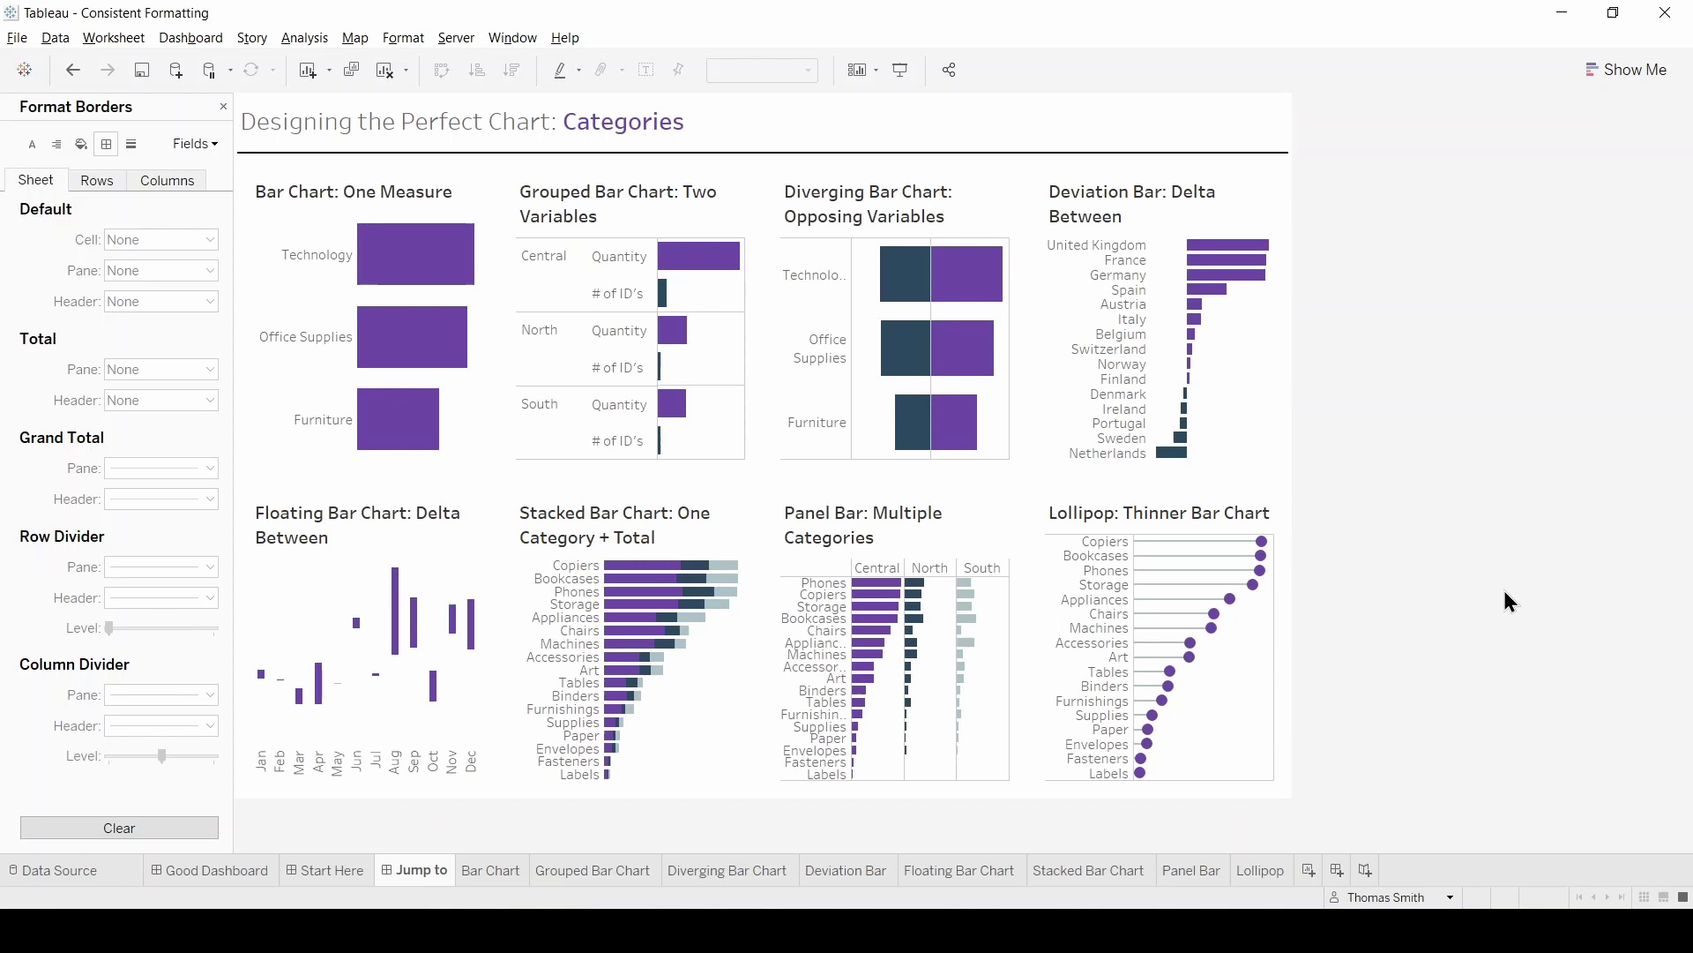
{"action": "right_click", "coordinate": [561, 282]}
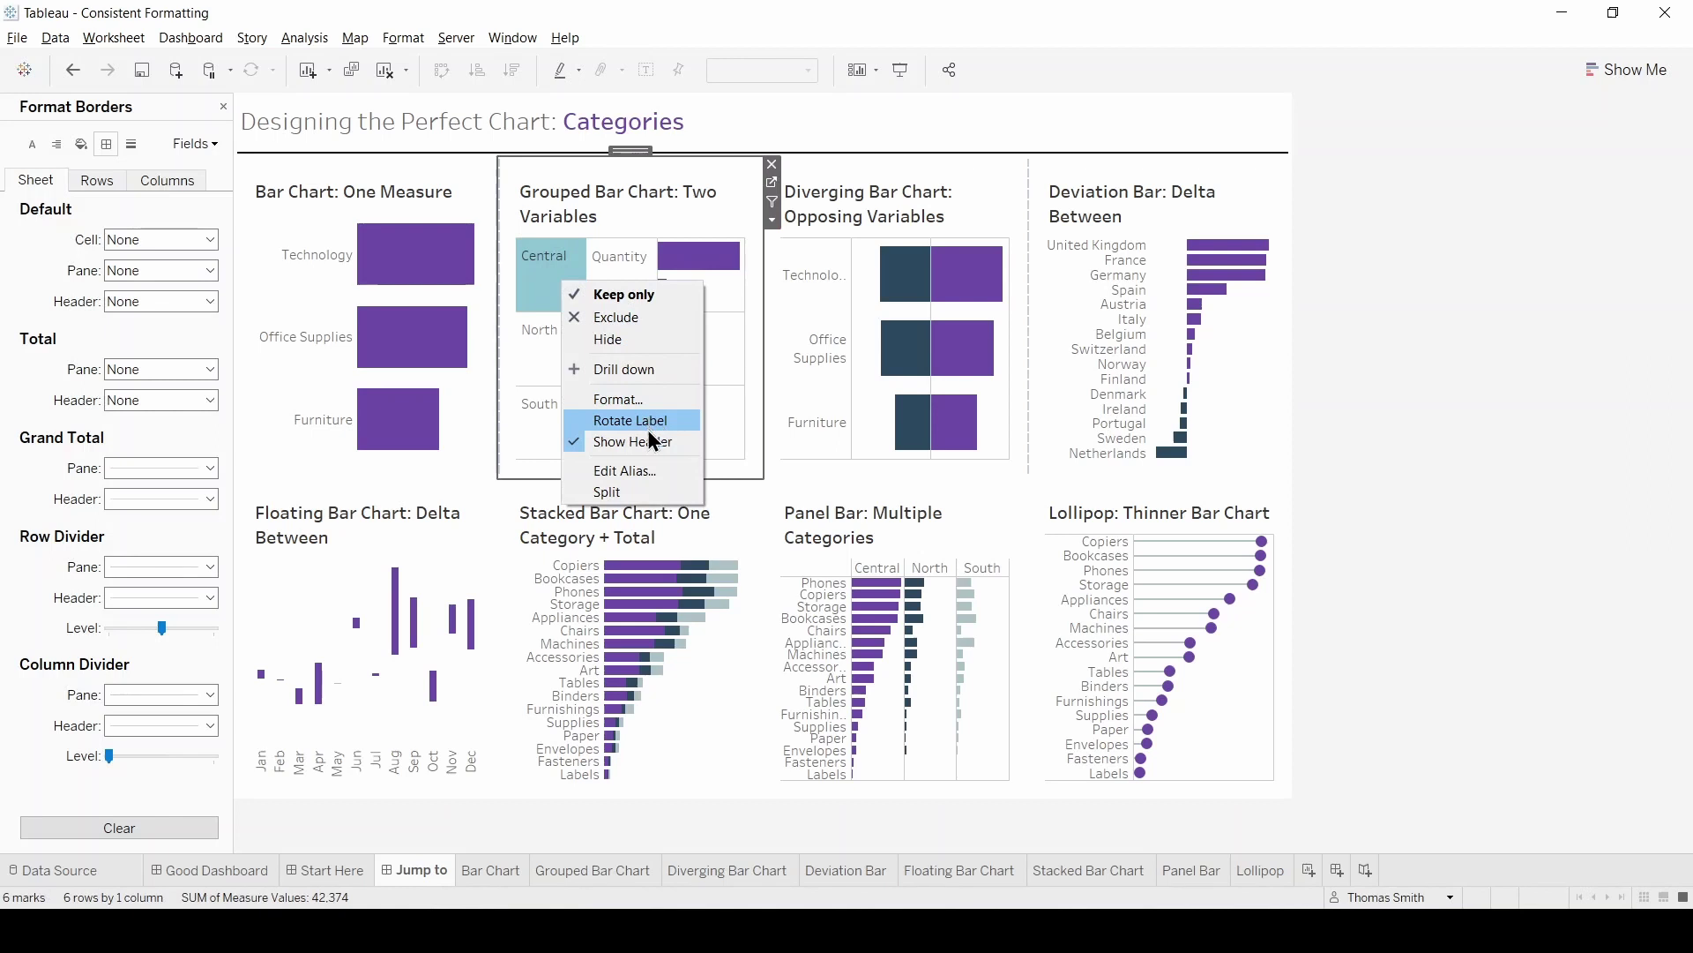
{"action": "left_click", "coordinate": [635, 401]}
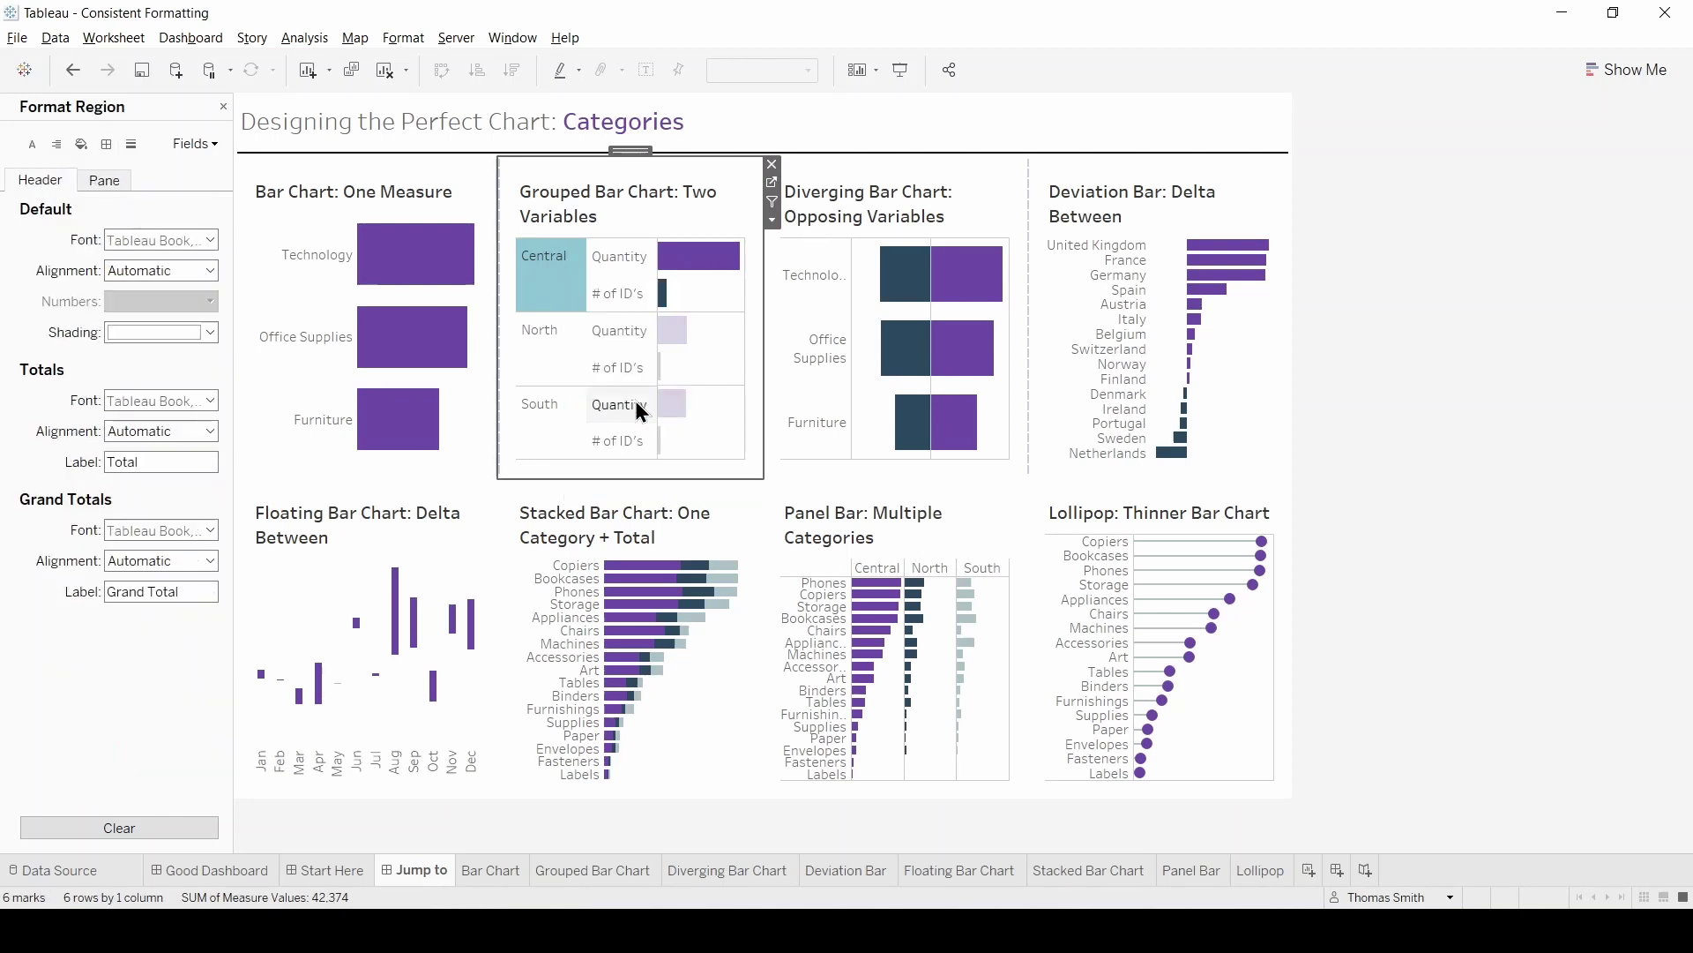
Set row and column dividers to None on the Grouped and Diverging bar charts.
{"action": "left_click", "coordinate": [105, 146]}
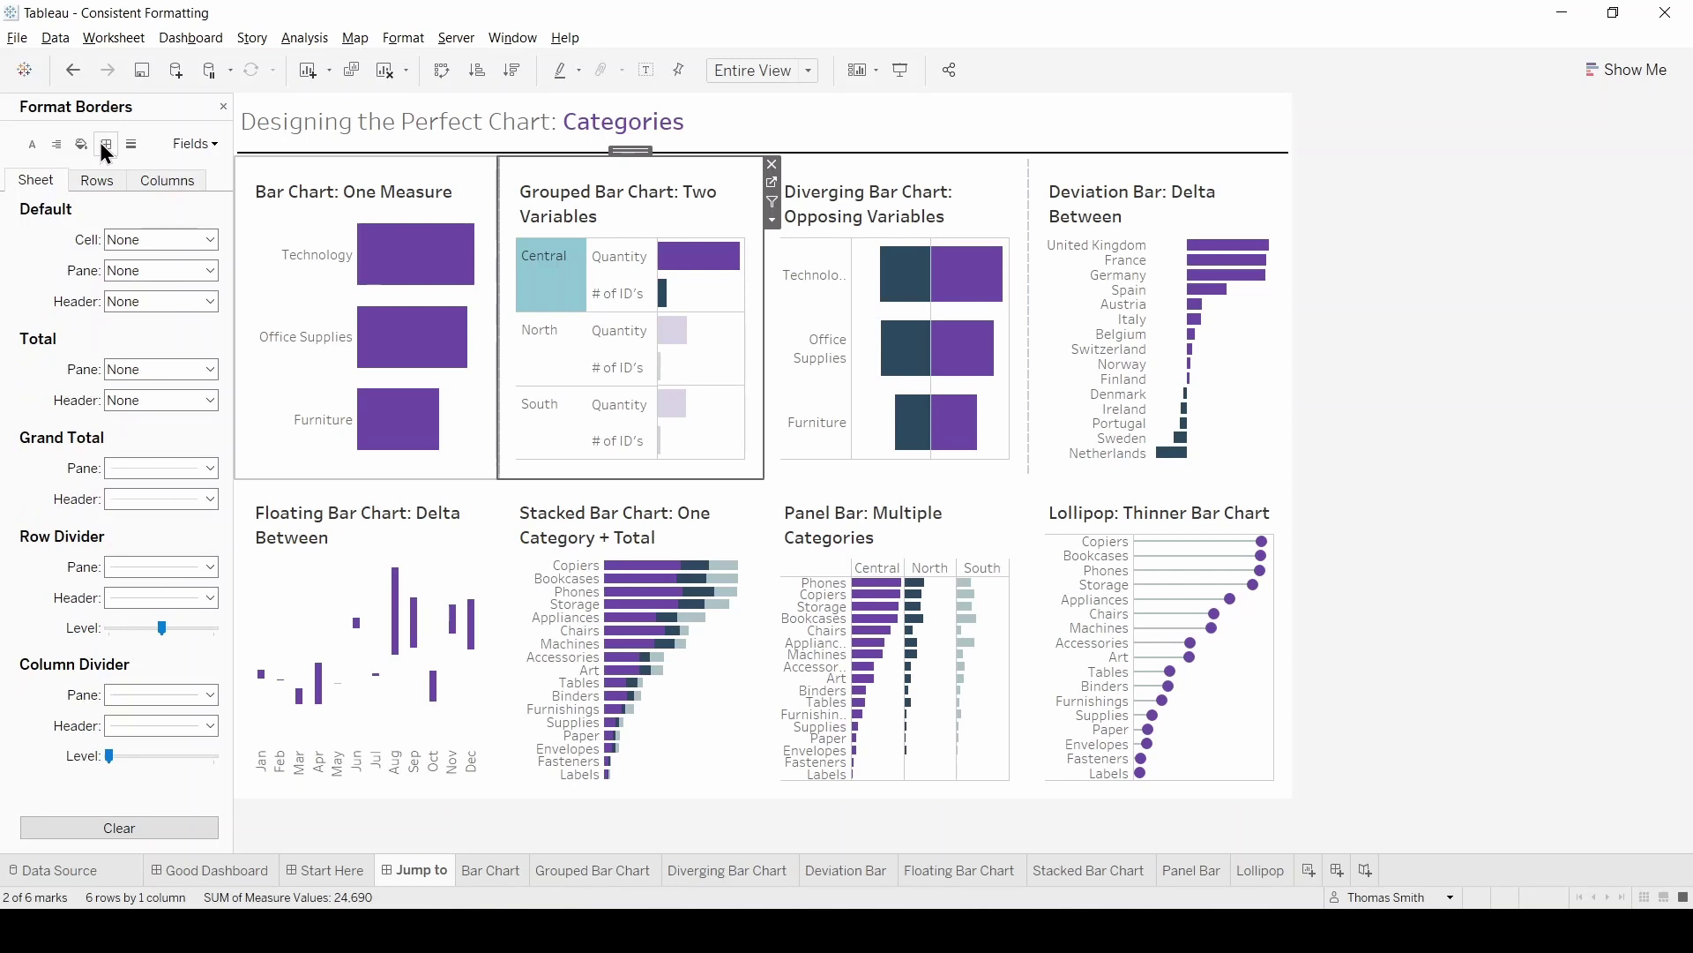
{"action": "left_click", "coordinate": [140, 559]}
{"action": "left_click", "coordinate": [143, 591]}
{"action": "left_click", "coordinate": [41, 595]}
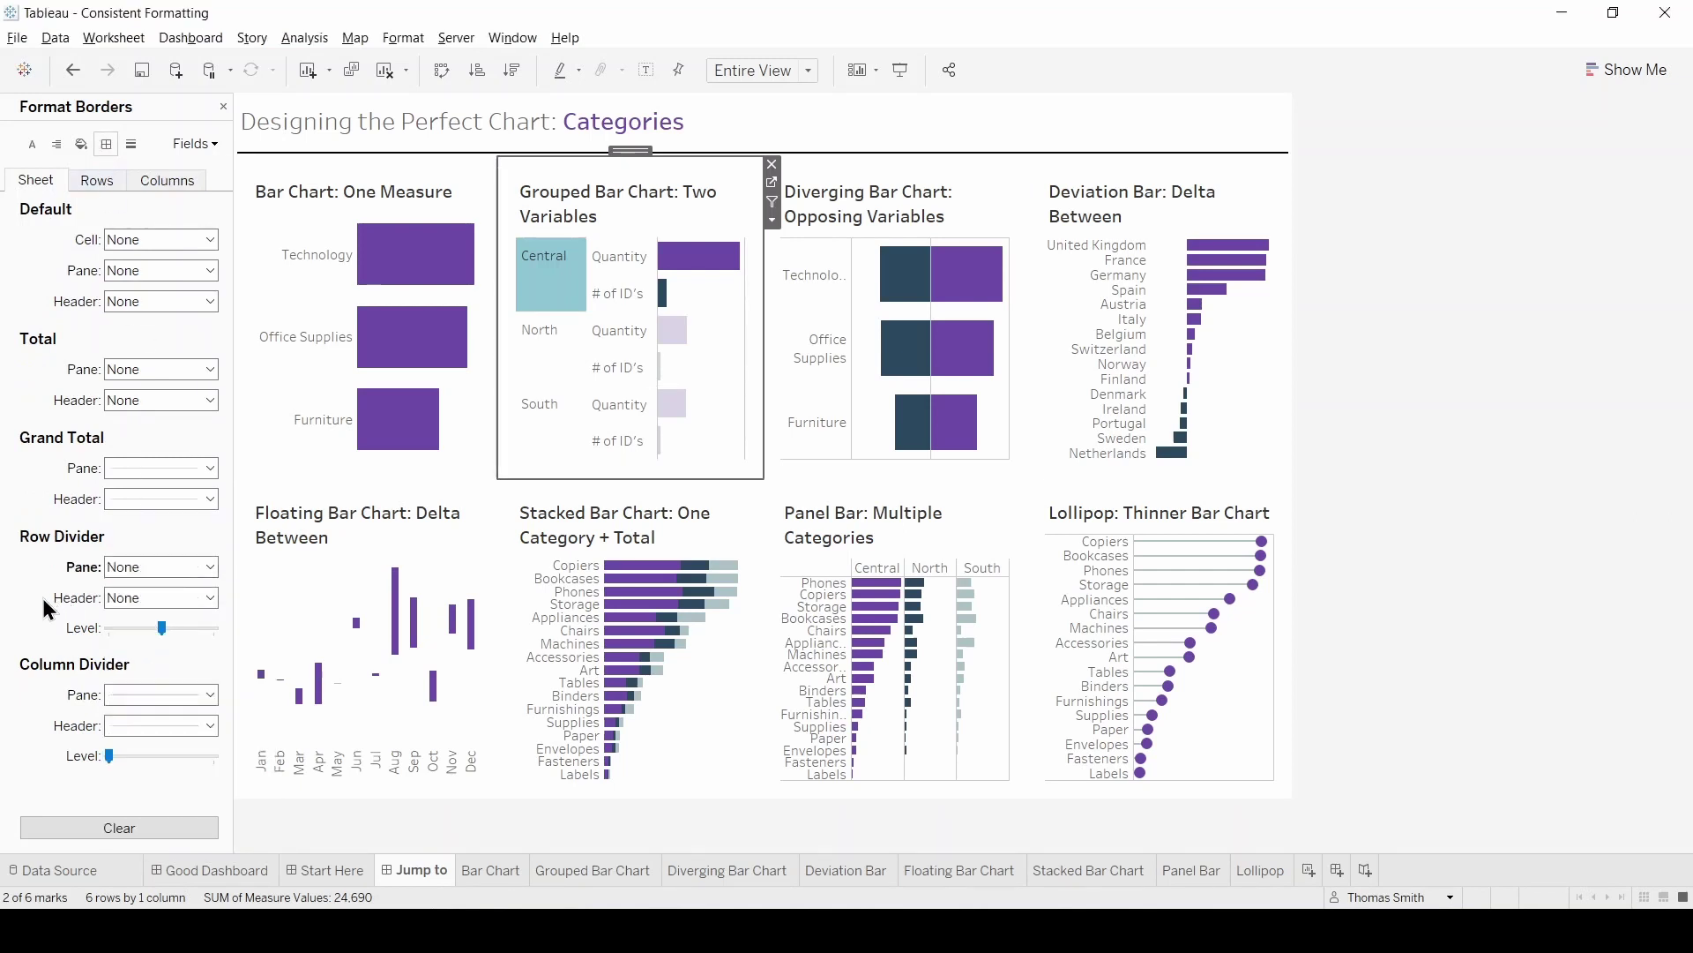
{"action": "left_click", "coordinate": [152, 701]}
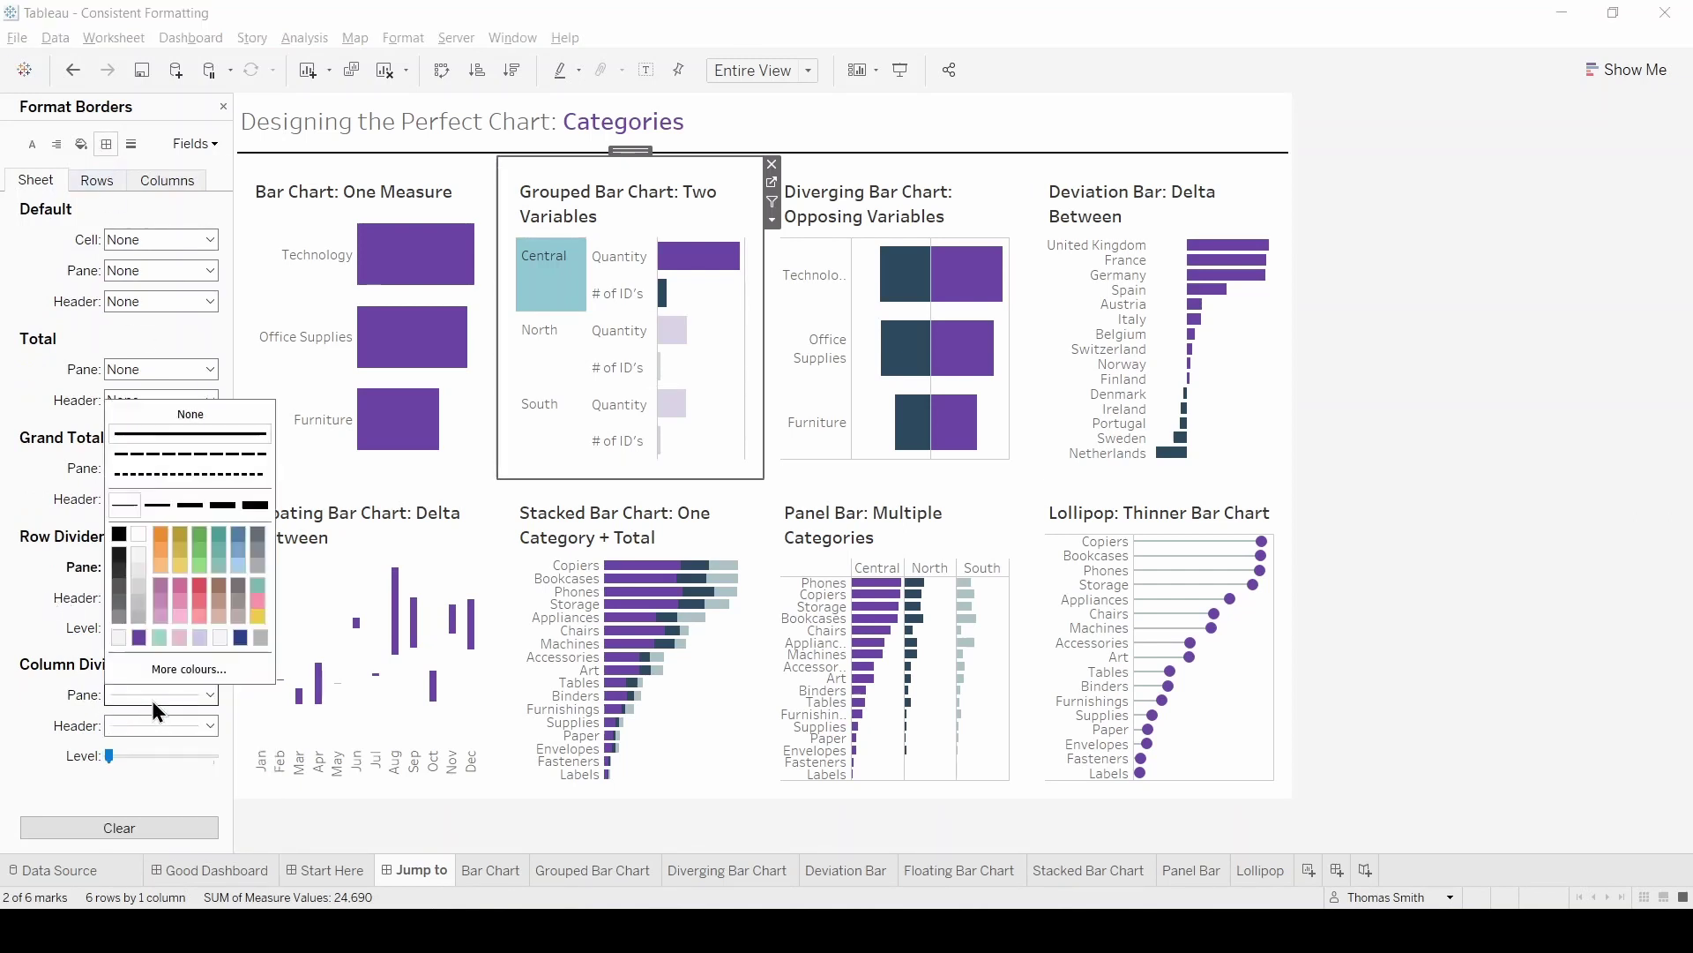
{"action": "left_click", "coordinate": [213, 413]}
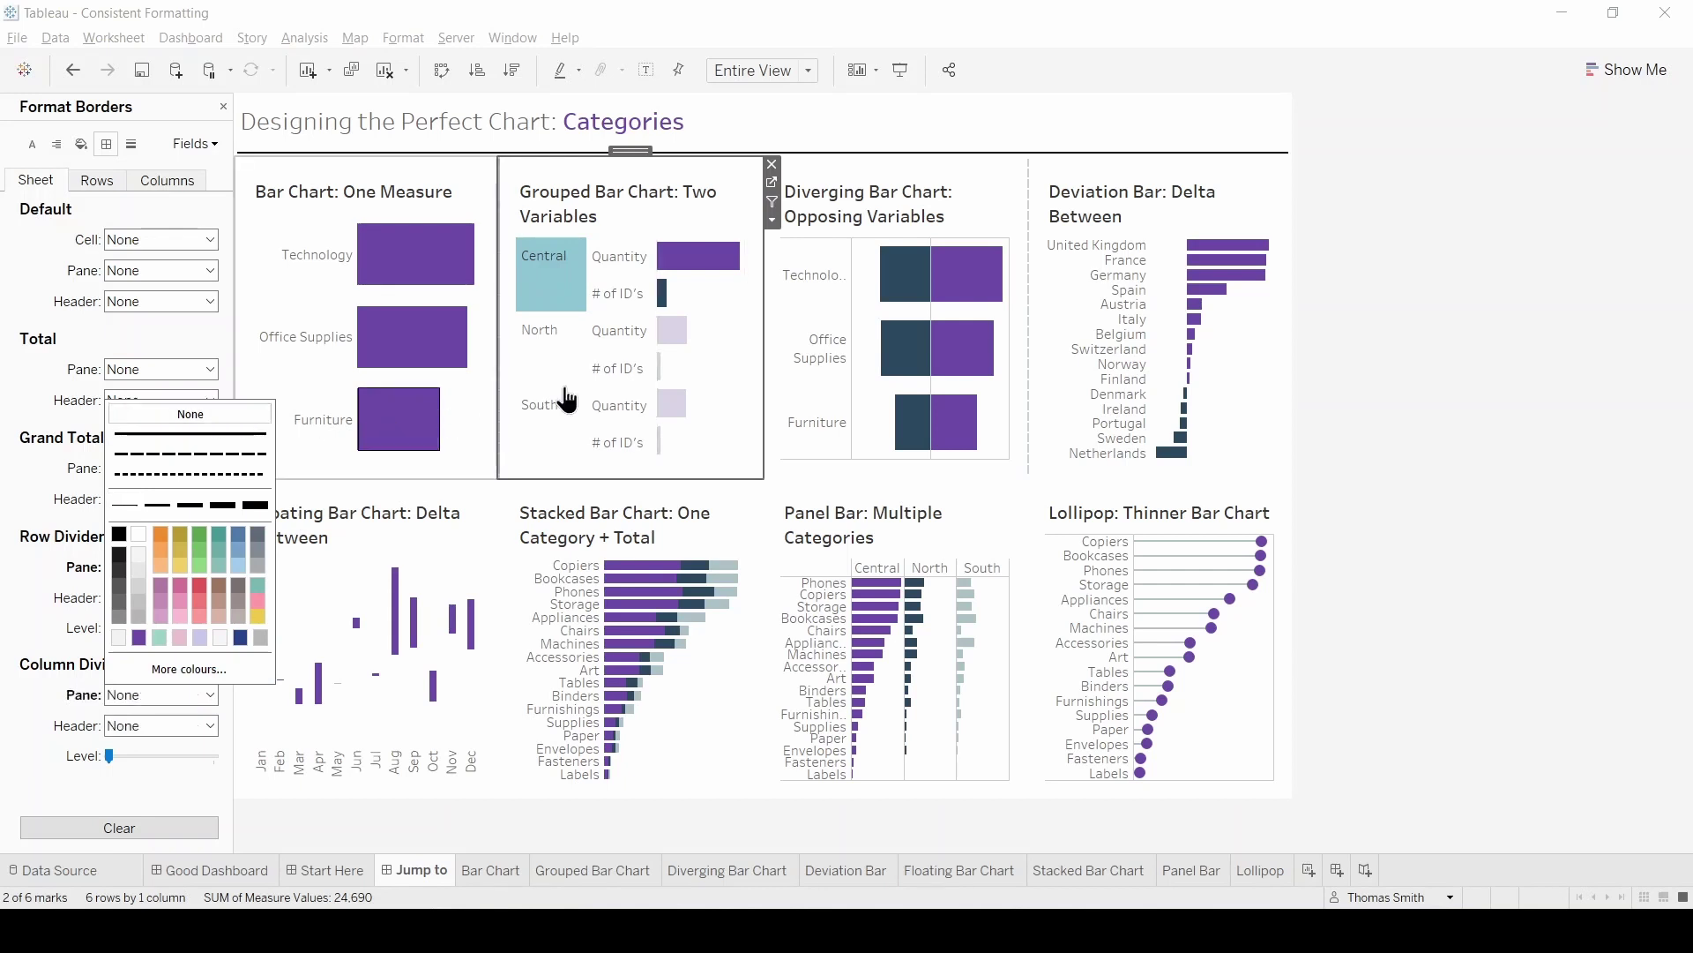
{"action": "left_click", "coordinate": [865, 225]}
{"action": "left_click", "coordinate": [161, 569]}
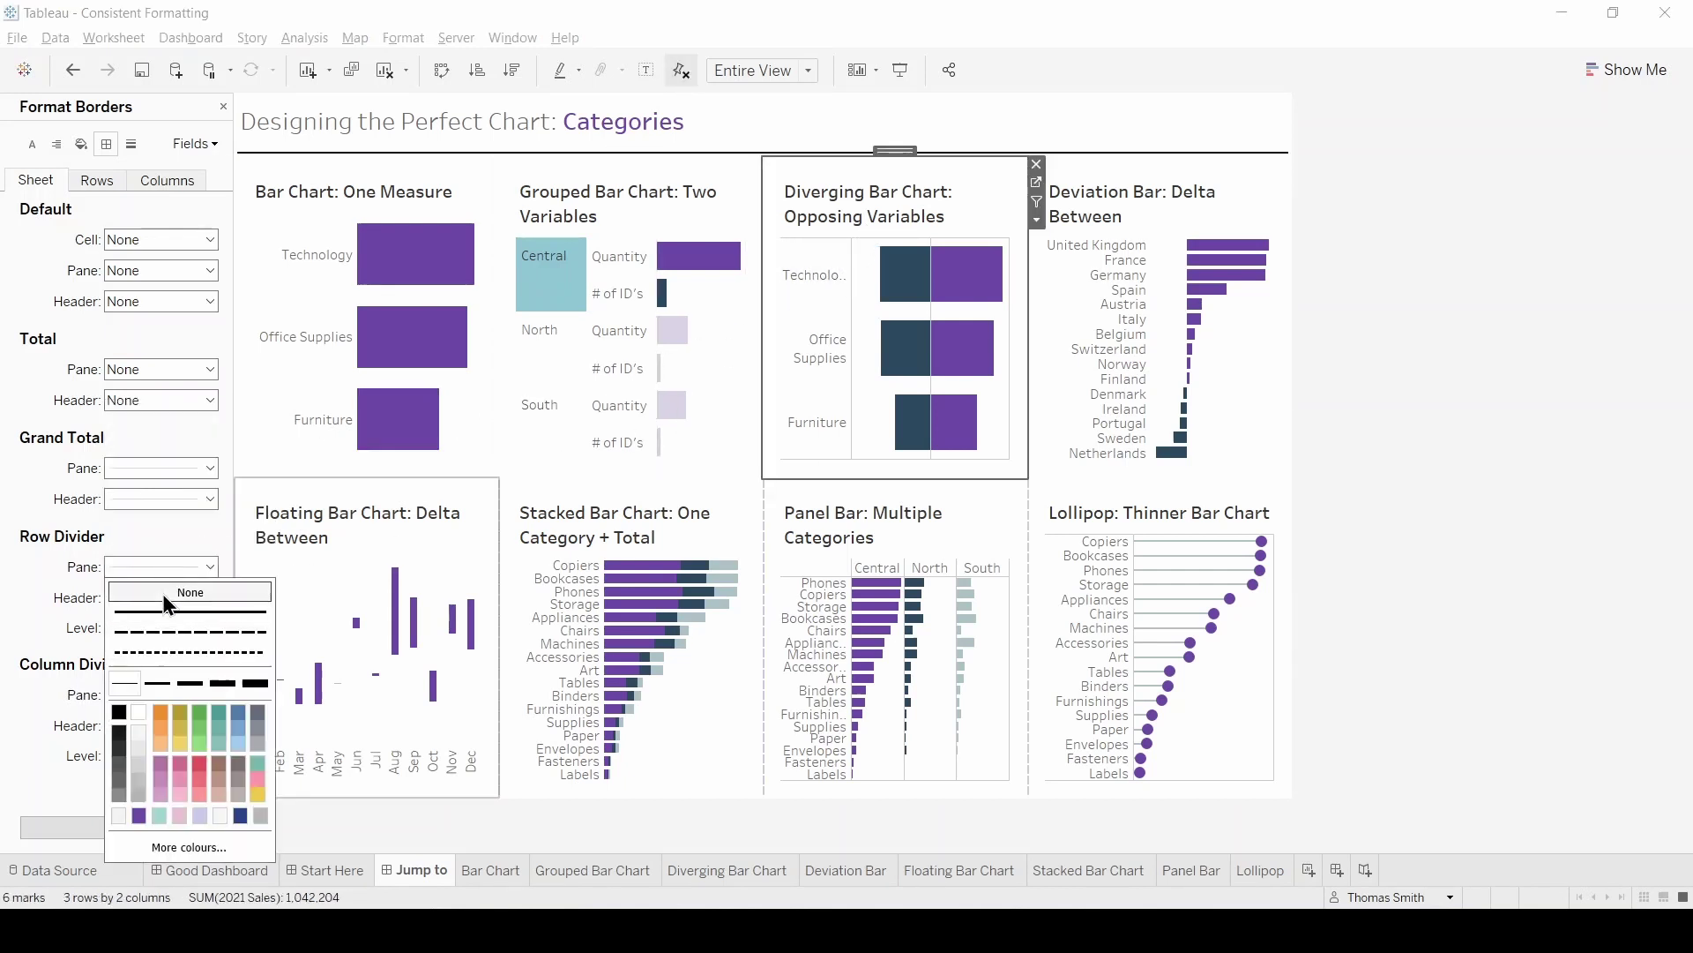
{"action": "left_click", "coordinate": [162, 592]}
{"action": "left_click", "coordinate": [123, 692]}
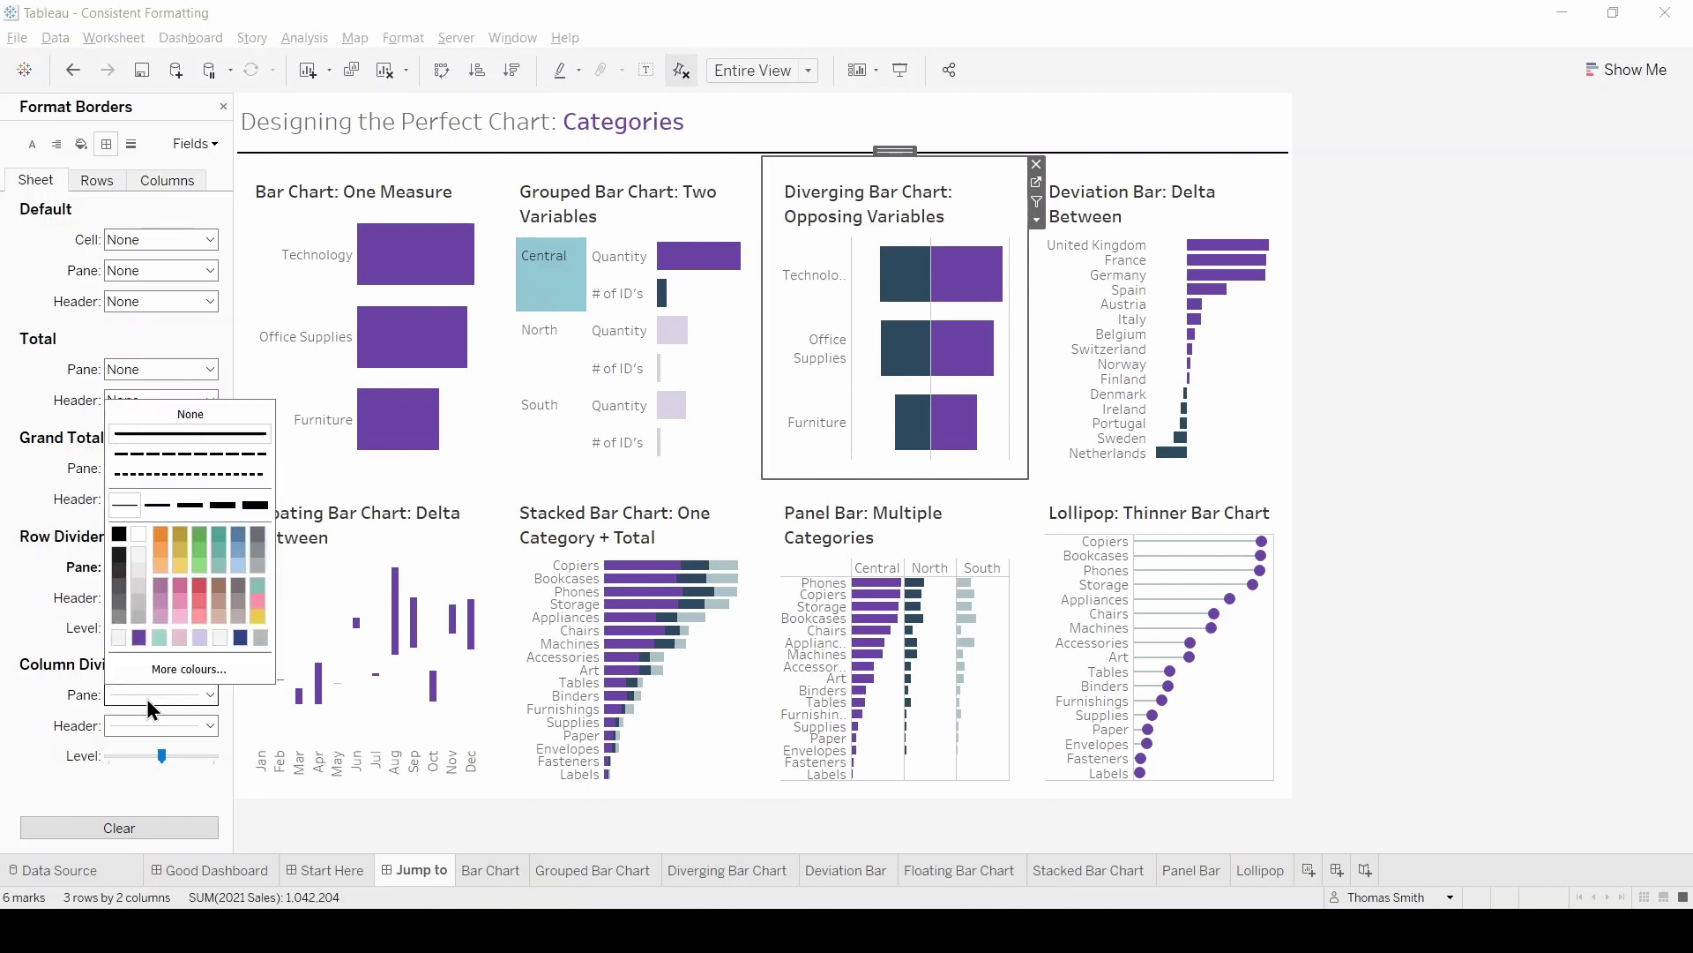
{"action": "left_click", "coordinate": [187, 415]}
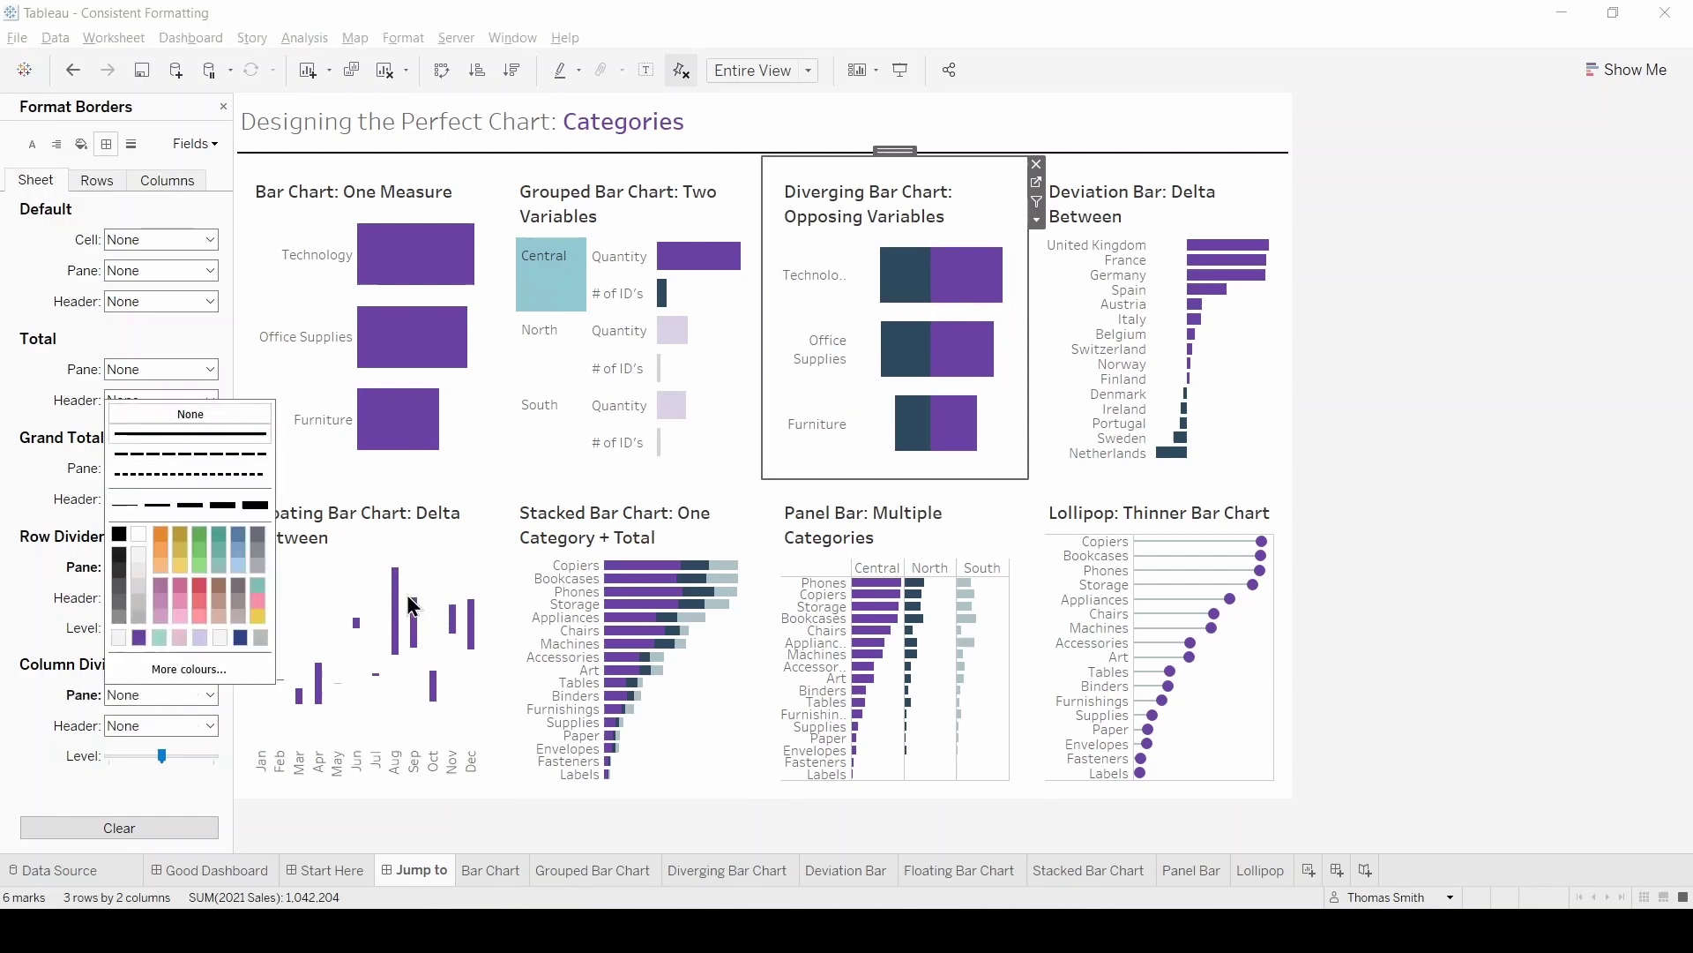
Set row and column dividers to None on the Panel Bar and Lollipop charts.
{"action": "left_click", "coordinate": [812, 561]}
{"action": "left_click", "coordinate": [185, 569]}
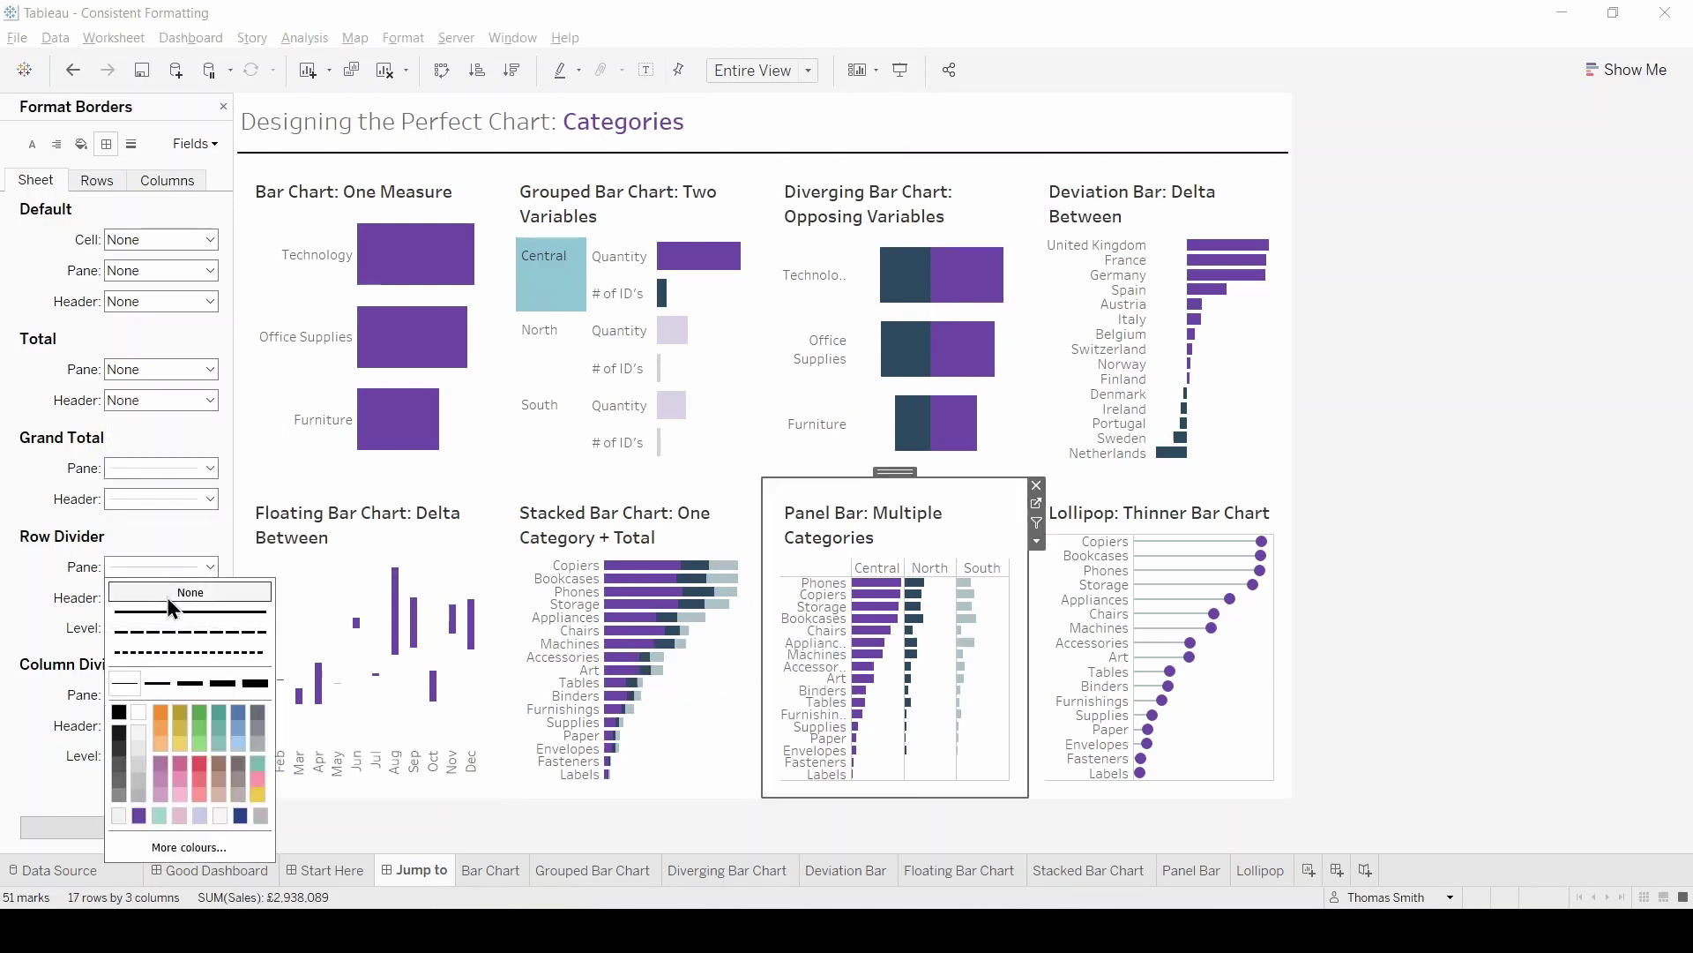
{"action": "left_click", "coordinate": [168, 611]}
{"action": "left_click", "coordinate": [150, 693]}
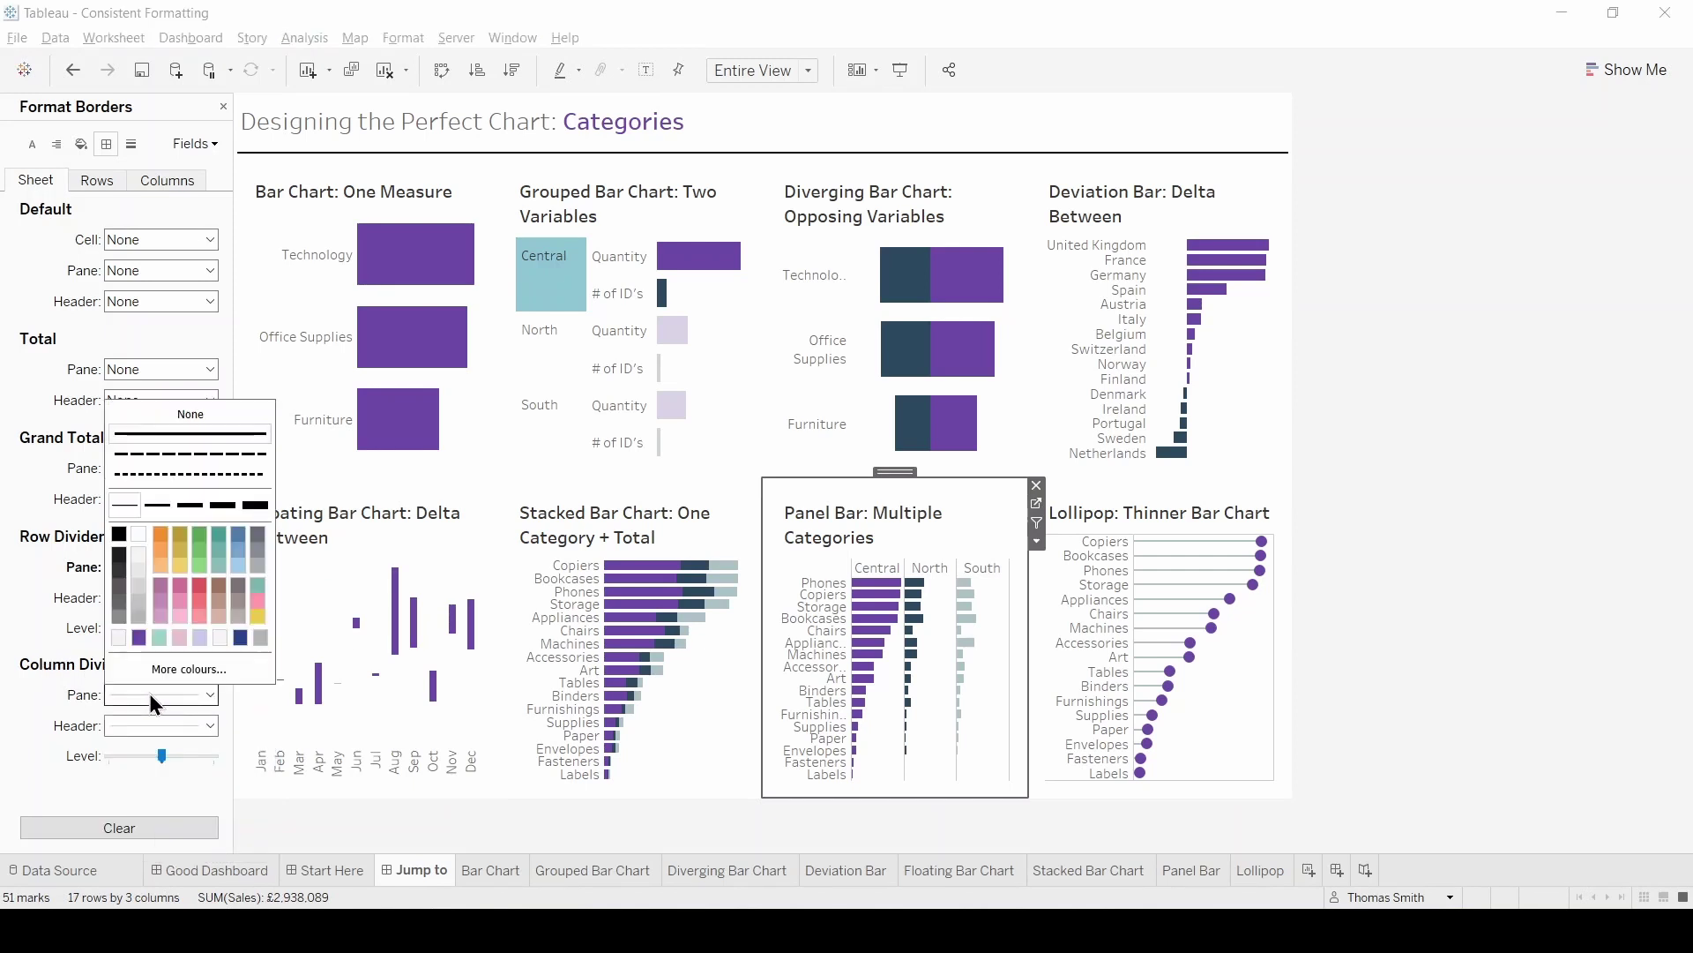
{"action": "left_click", "coordinate": [178, 415]}
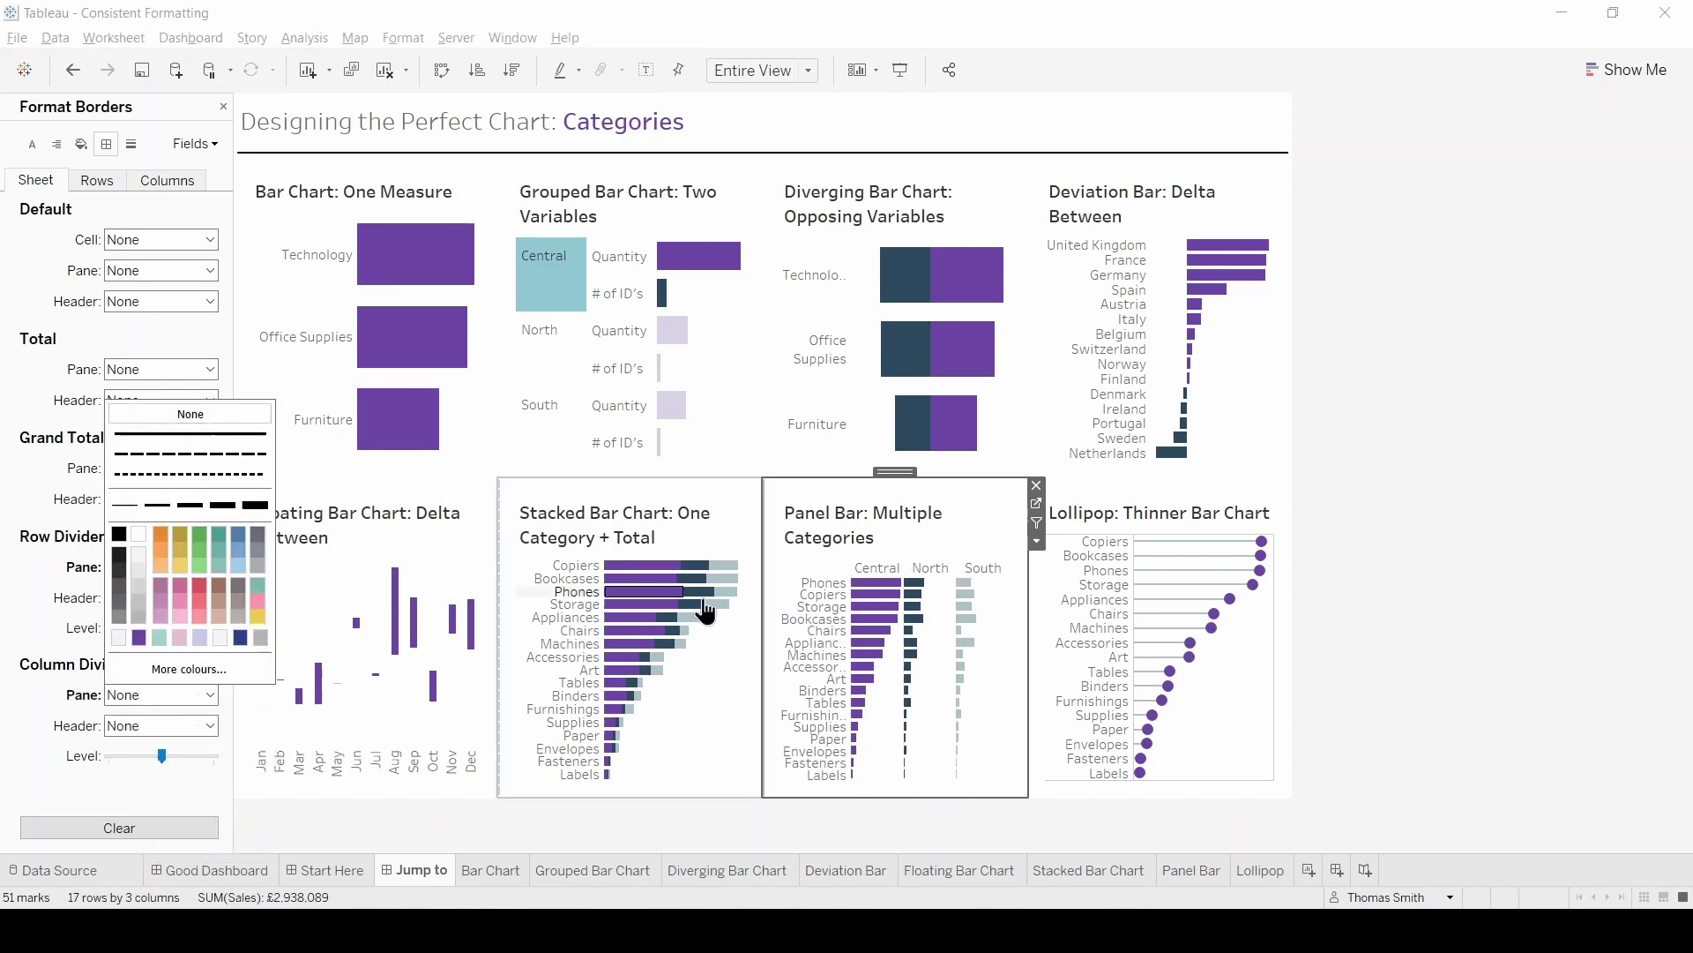
{"action": "left_click", "coordinate": [1060, 576]}
{"action": "left_click", "coordinate": [146, 566]}
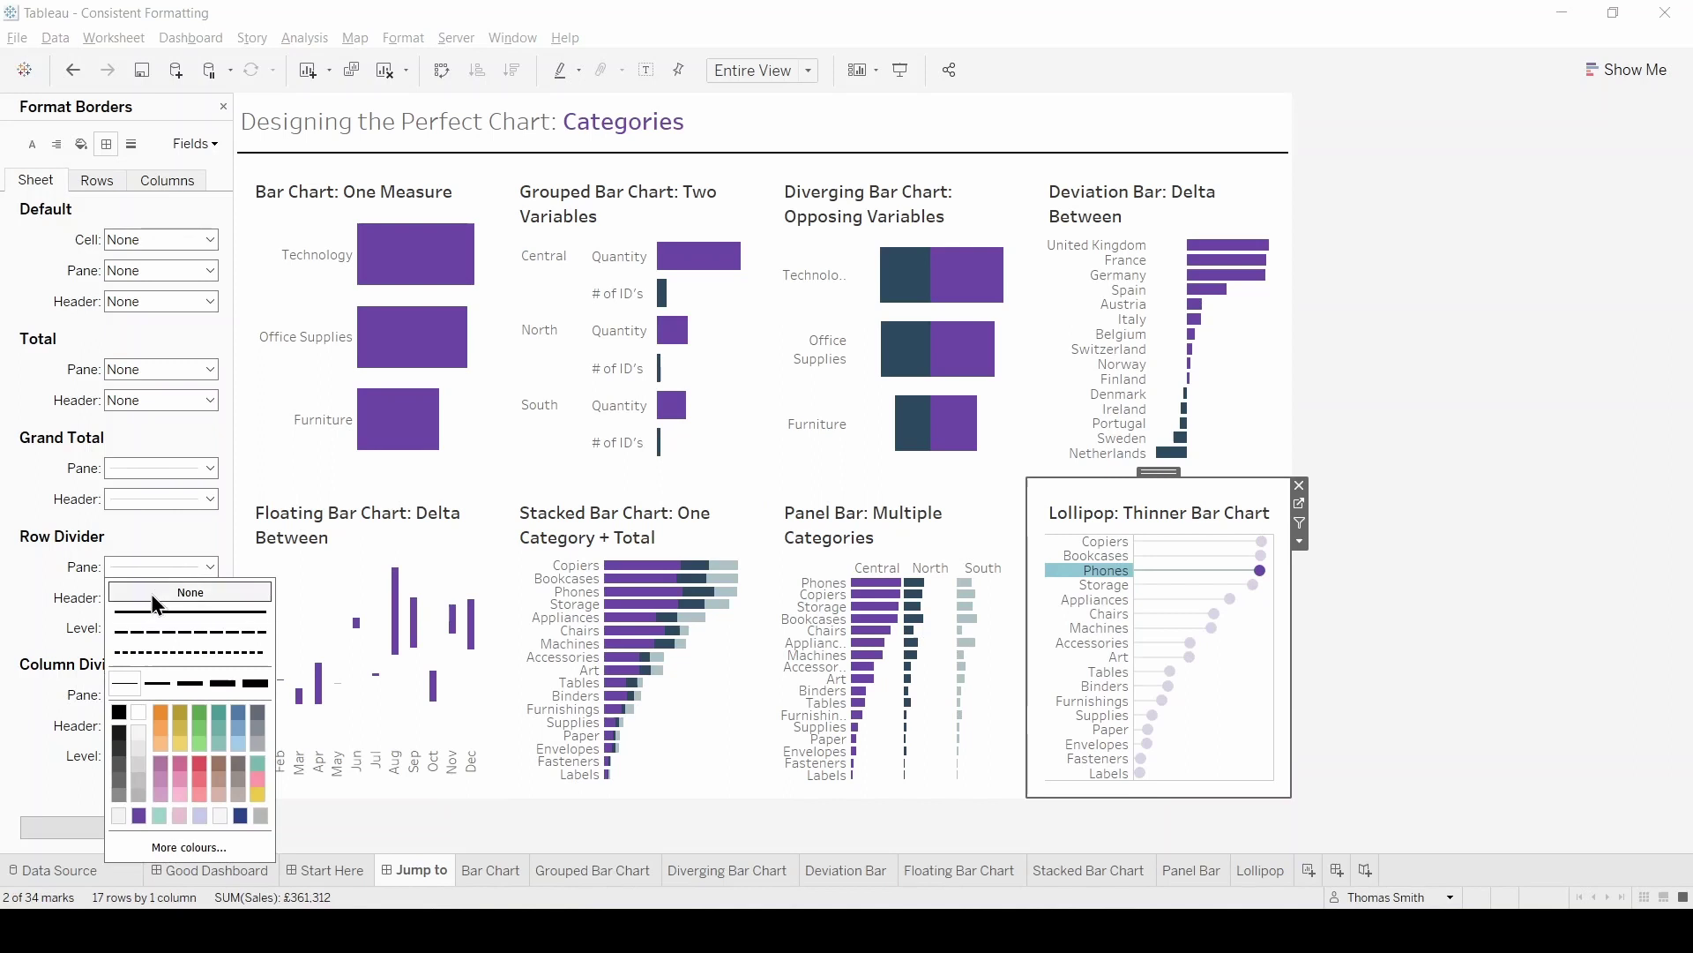
{"action": "left_click", "coordinate": [151, 595]}
{"action": "left_click", "coordinate": [160, 697]}
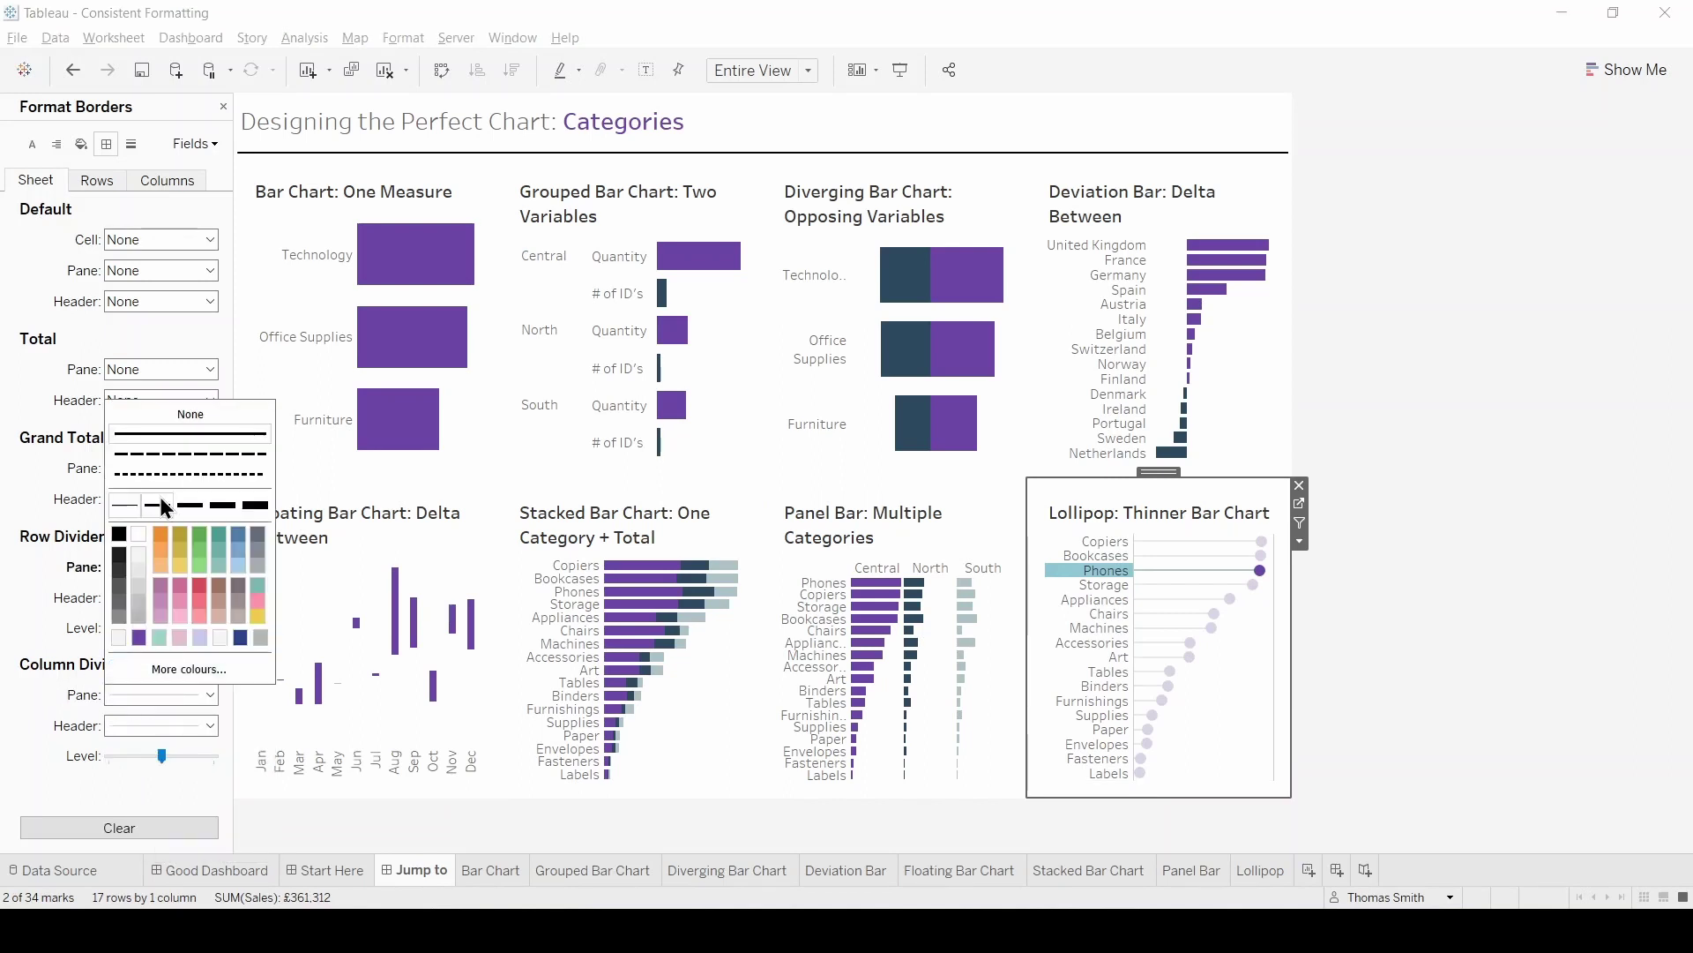
{"action": "left_click", "coordinate": [182, 420]}
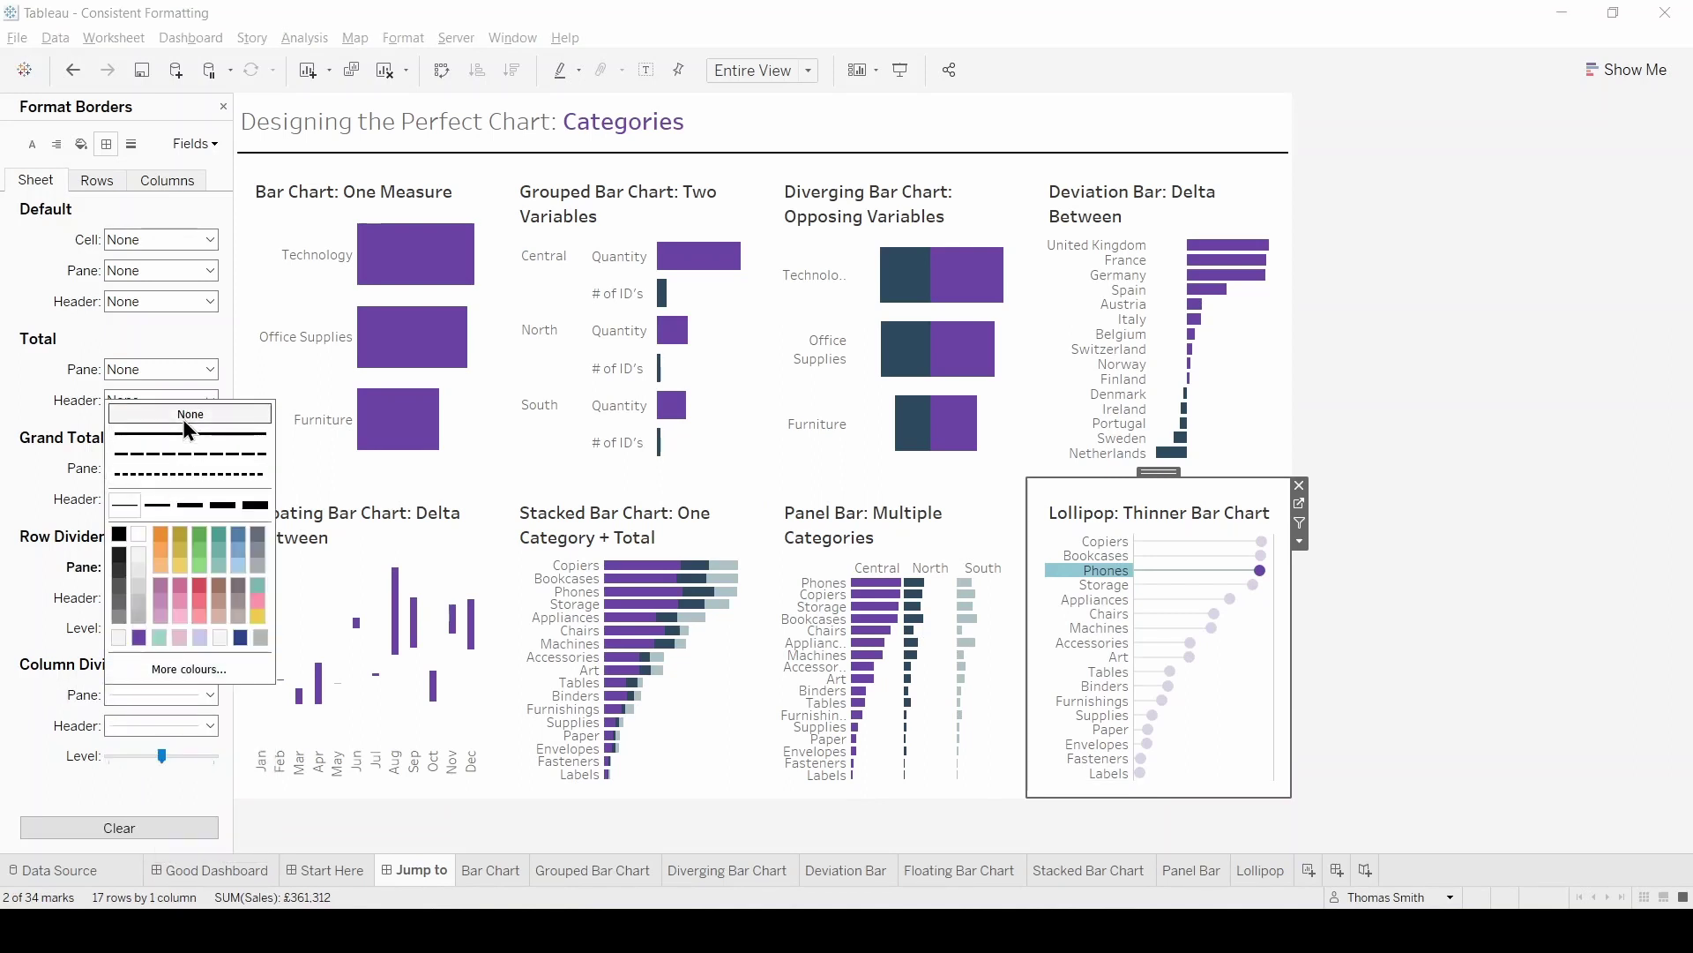
{"action": "left_click", "coordinate": [1531, 600]}
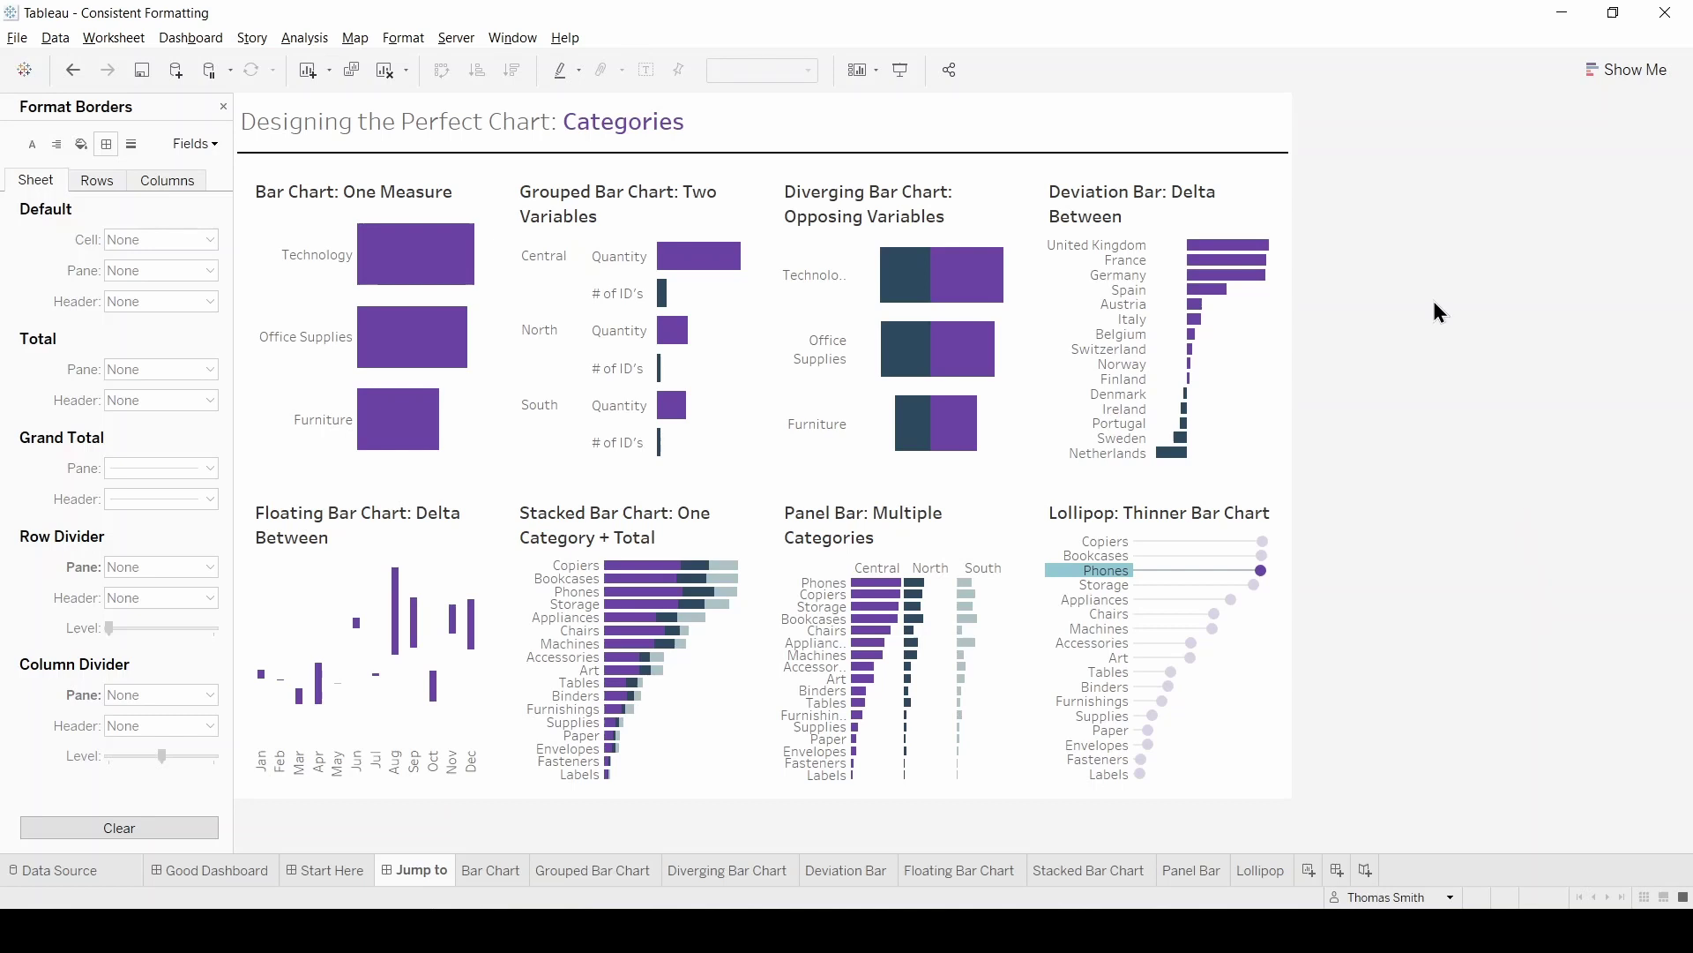
Clear the Phones highlight in the Lollipop chart by clicking empty dashboard space.
{"action": "left_click", "coordinate": [1106, 573]}
{"action": "left_click", "coordinate": [1455, 357]}
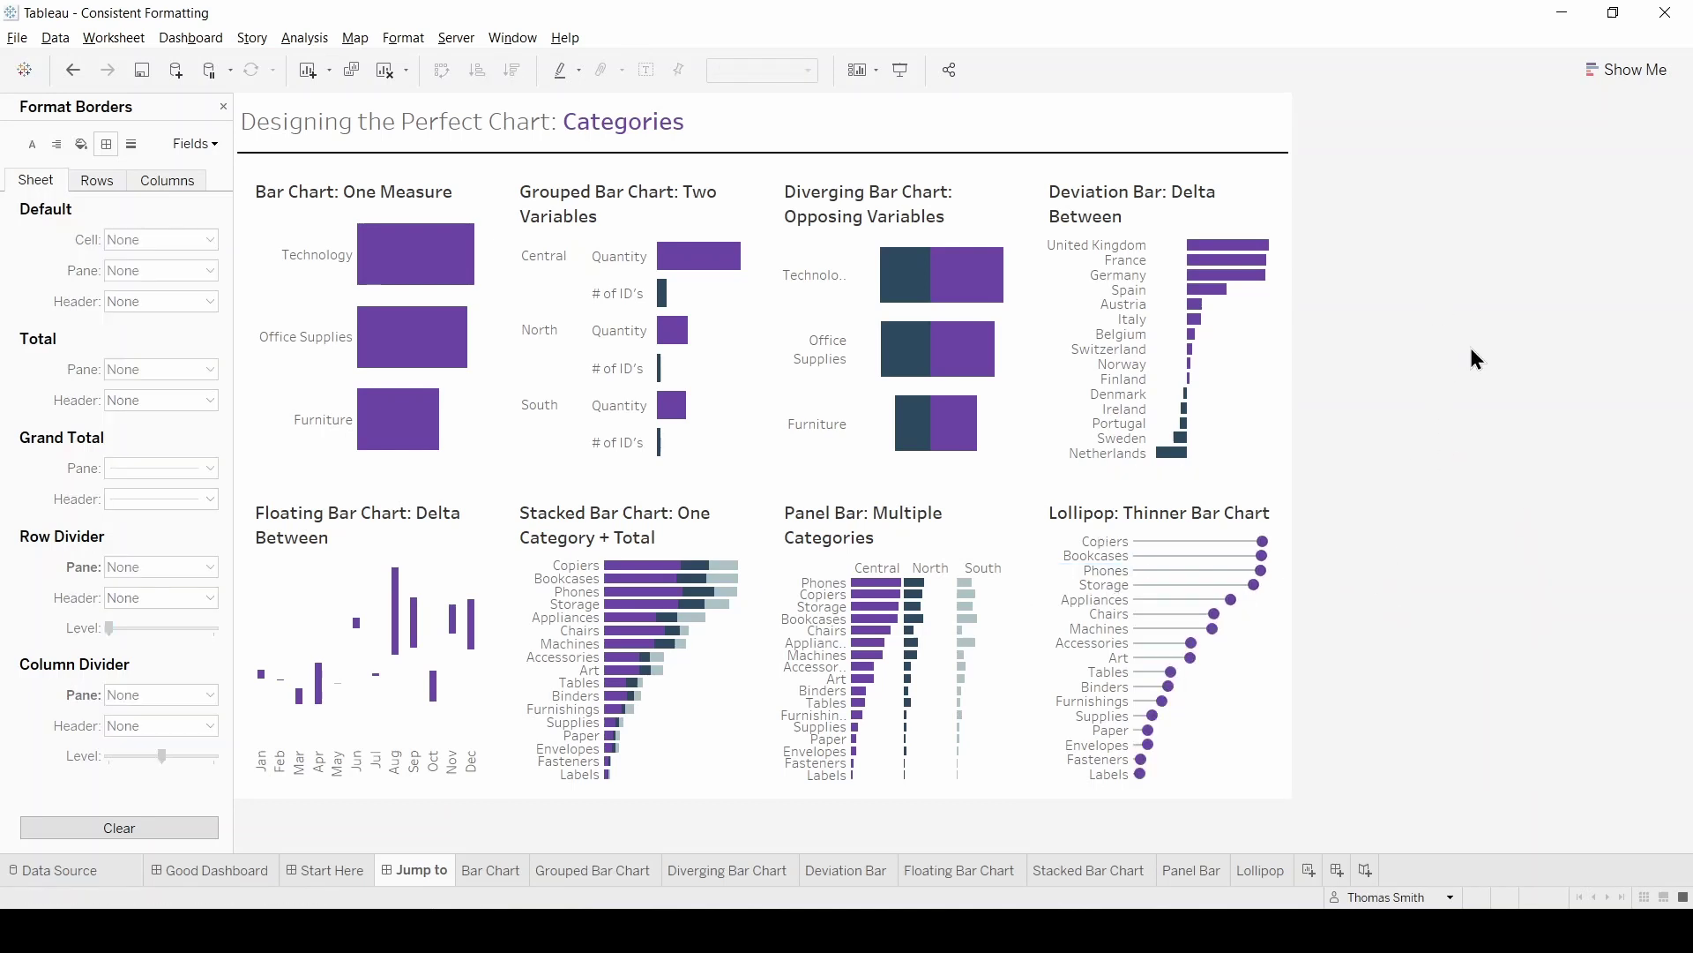